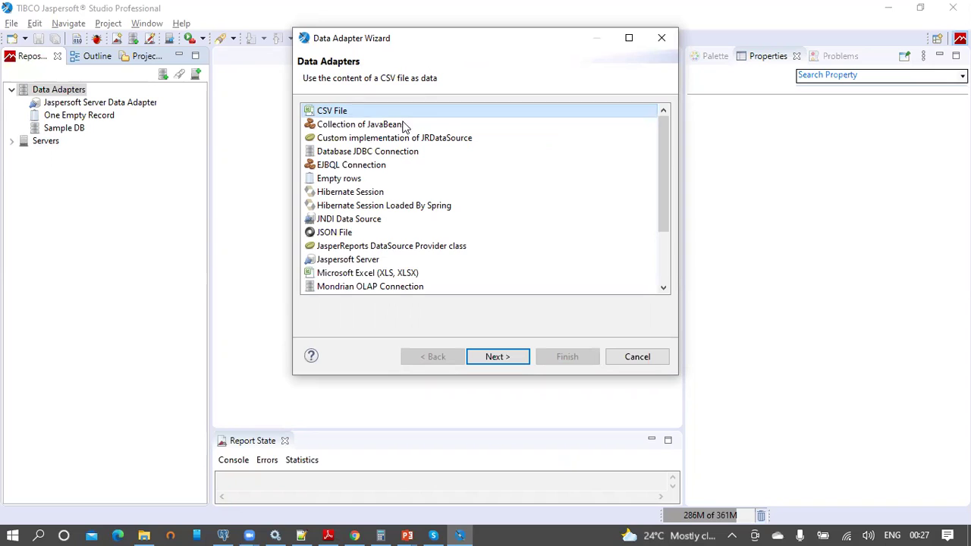
Step: Create a Database JDBC Connection adapter using the PostgreSQL (org.postgresql.Driver) driver
{"action": "left_click", "coordinate": [391, 153]}
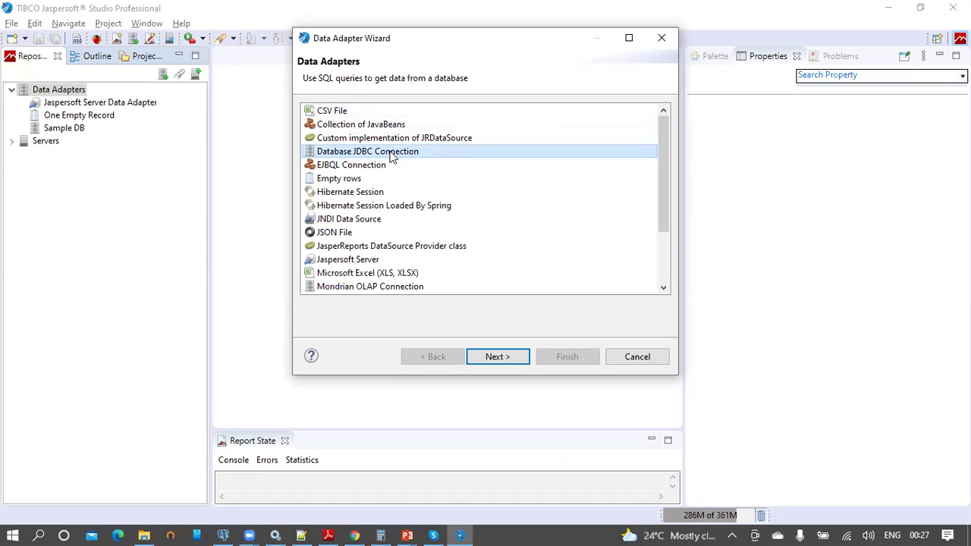
{"action": "left_click", "coordinate": [501, 356]}
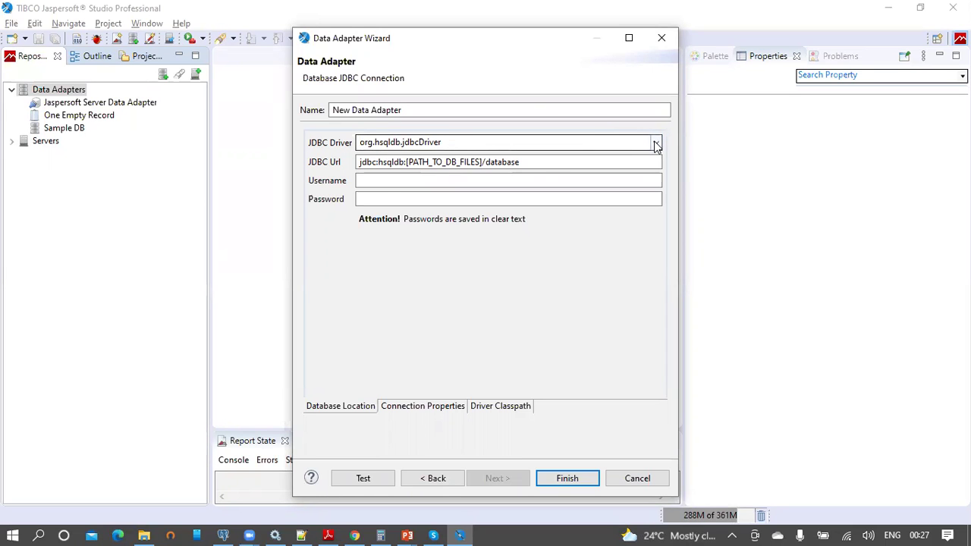
{"action": "left_click", "coordinate": [655, 143]}
{"action": "left_click_drag", "start_coordinate": [657, 179], "coordinate": [657, 270]}
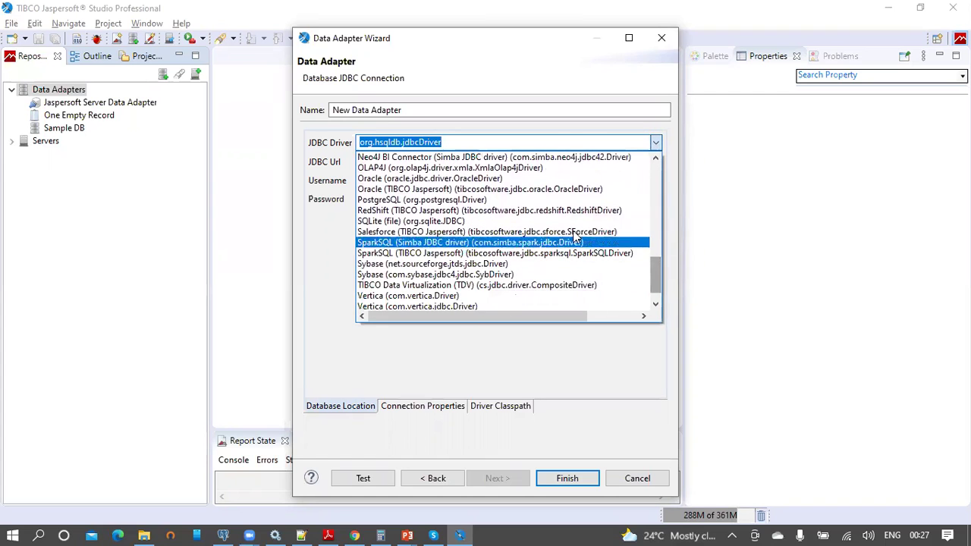
{"action": "left_click", "coordinate": [459, 199]}
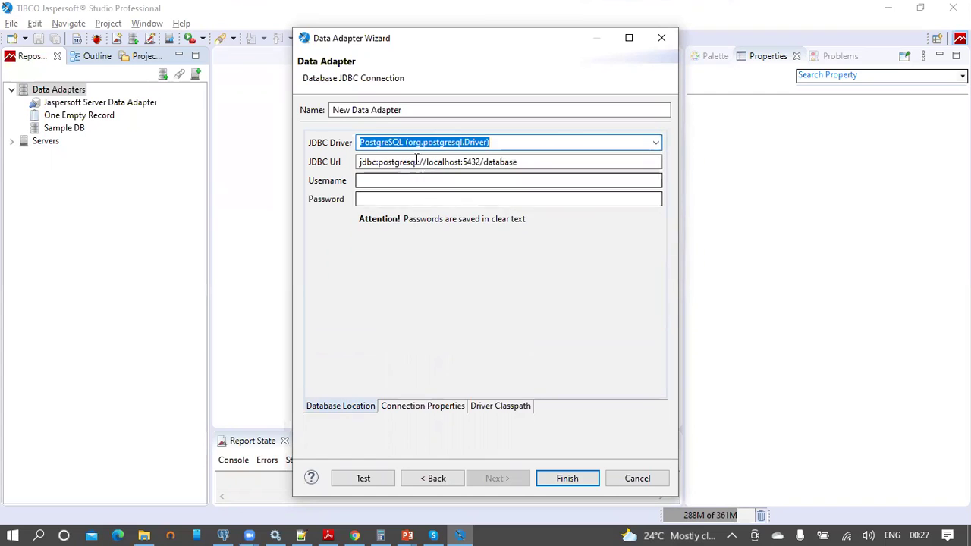
Step: Change the JDBC URL to jdbc:postgresql://localhost:5432/foodmart
{"action": "left_click", "coordinate": [434, 143]}
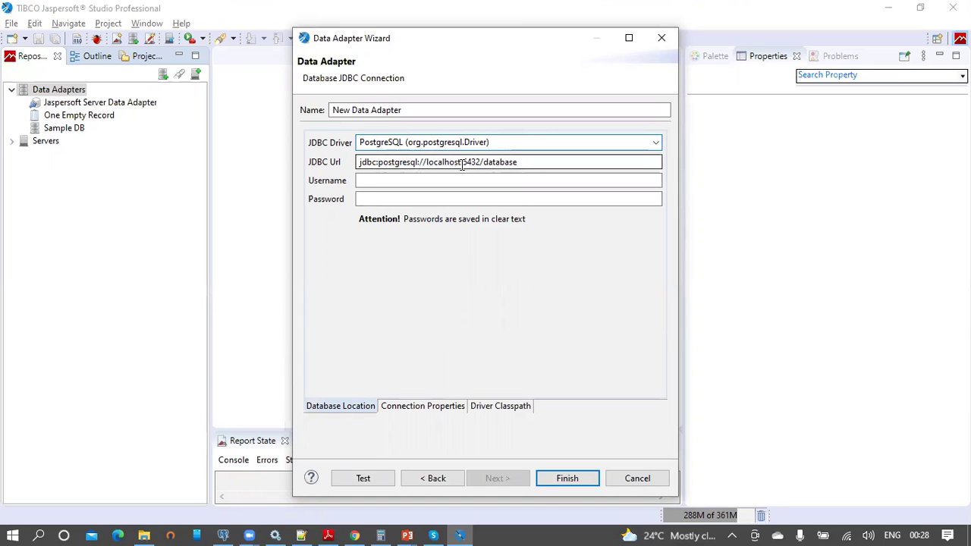
{"action": "left_click_drag", "start_coordinate": [460, 164], "coordinate": [425, 165]}
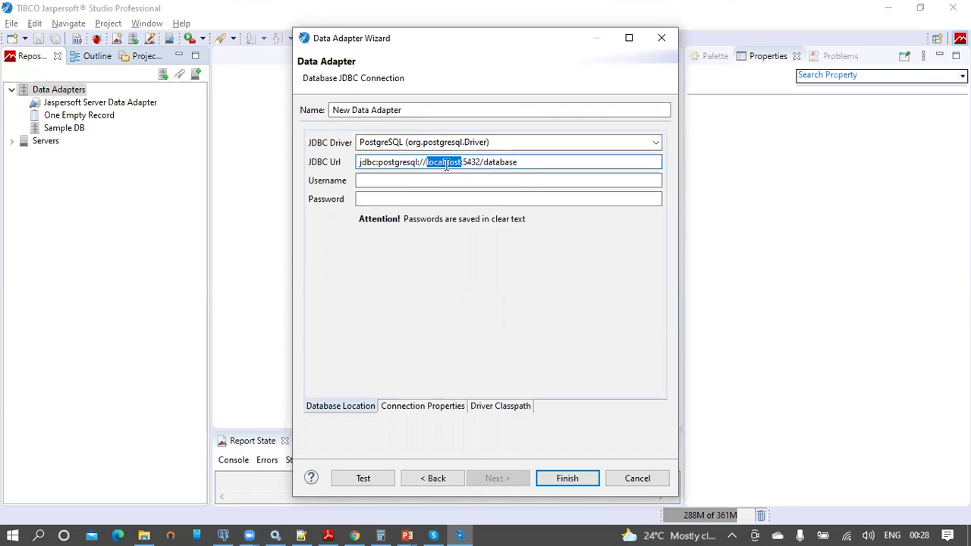
{"action": "left_click", "coordinate": [519, 163]}
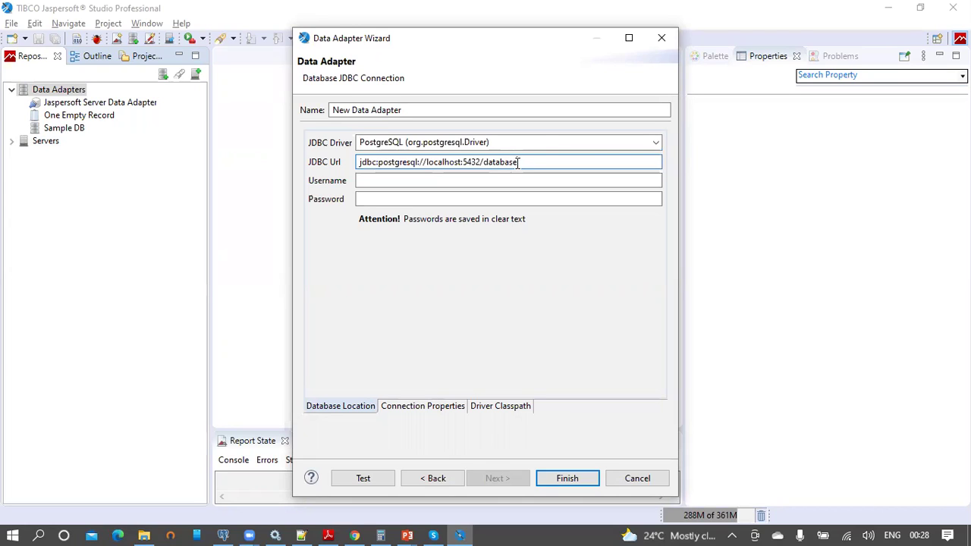
{"action": "left_click_drag", "start_coordinate": [518, 163], "coordinate": [510, 163]}
{"action": "left_click", "coordinate": [458, 163]}
{"action": "left_click_drag", "start_coordinate": [458, 162], "coordinate": [428, 163]}
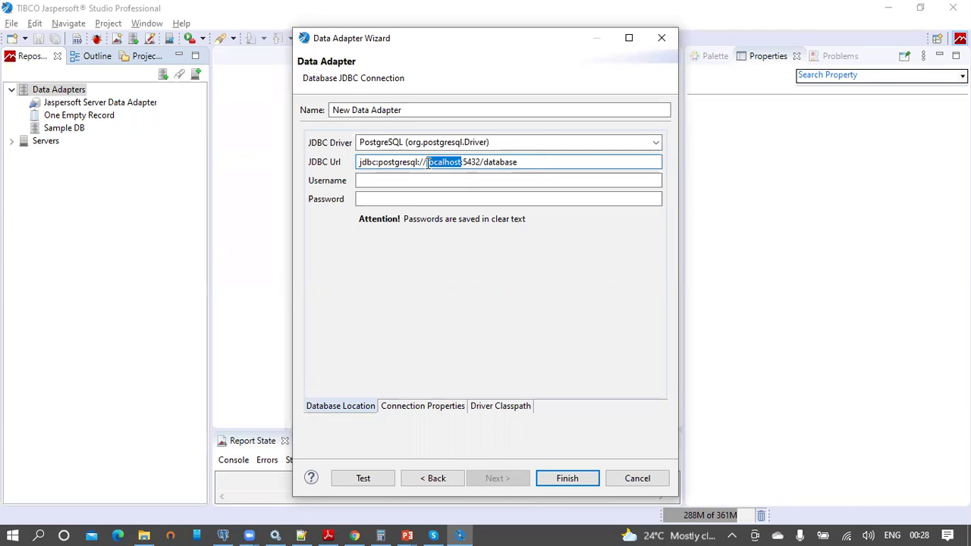
{"action": "left_click_drag", "start_coordinate": [428, 163], "coordinate": [426, 163]}
{"action": "left_click_drag", "start_coordinate": [517, 162], "coordinate": [485, 162]}
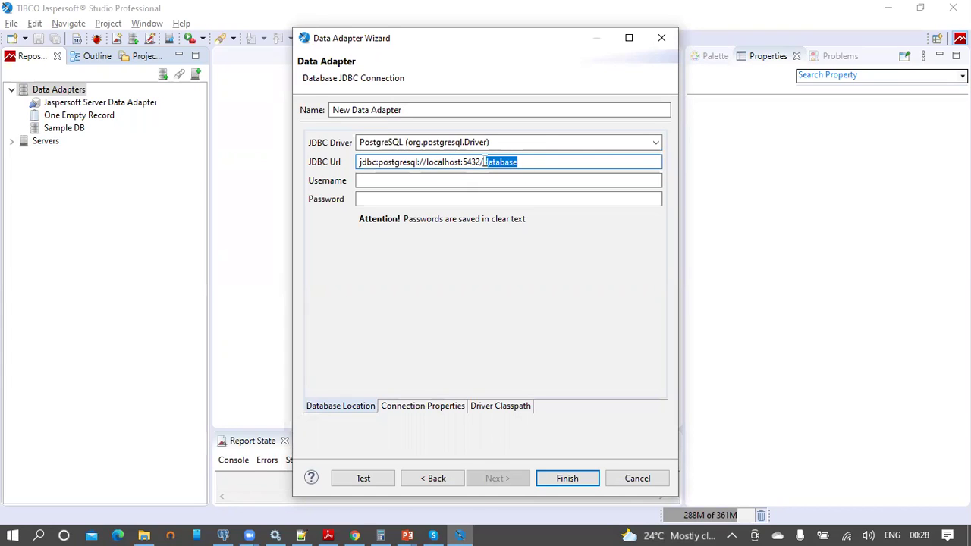
{"action": "type", "text": "foodmart"}
Step: Enter the database username and password for the connection
{"action": "left_click", "coordinate": [466, 181]}
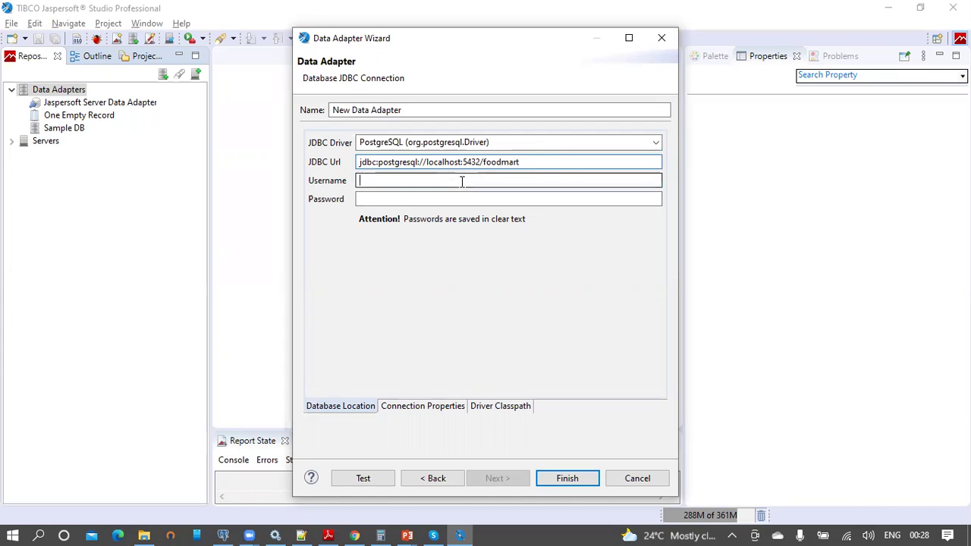
{"action": "type", "text": "postgres"}
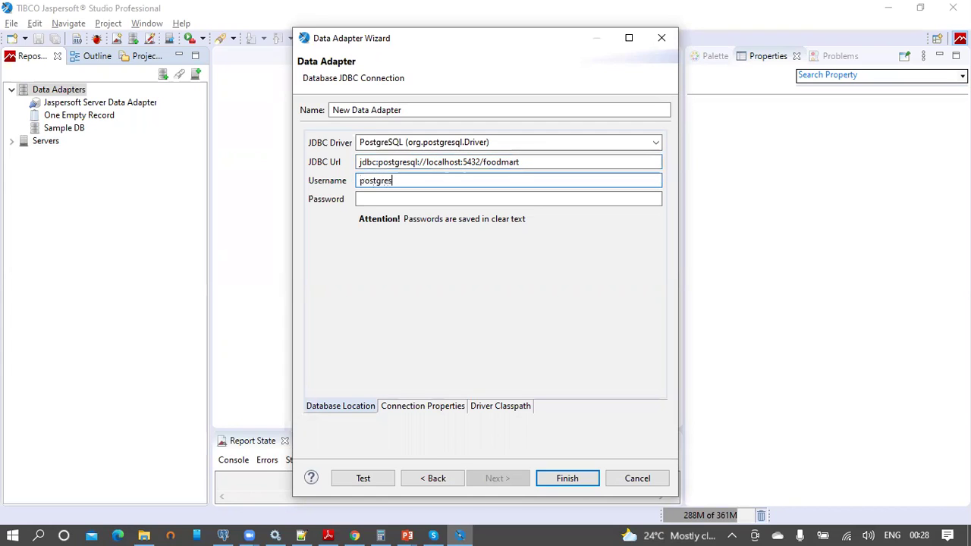
{"action": "key", "text": "Tab"}
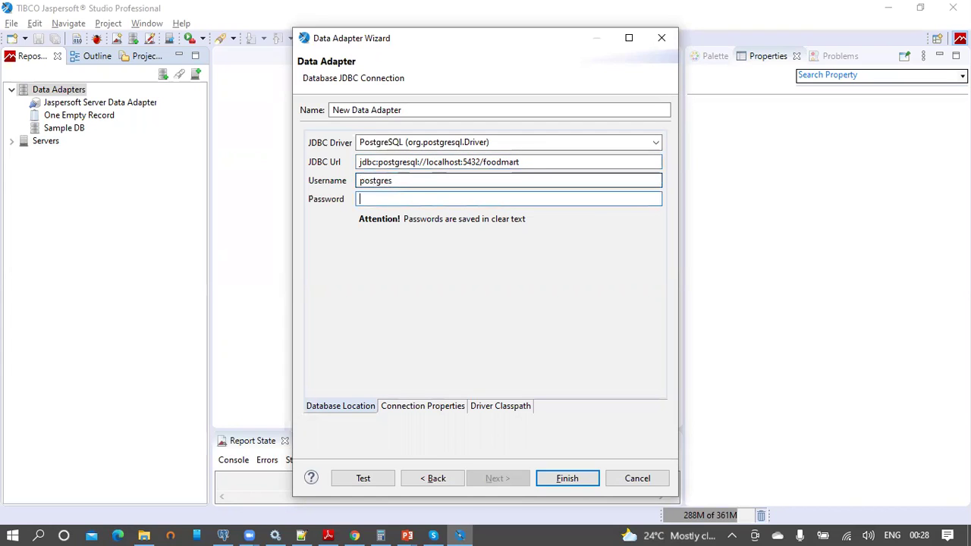
{"action": "type", "text": "12345678"}
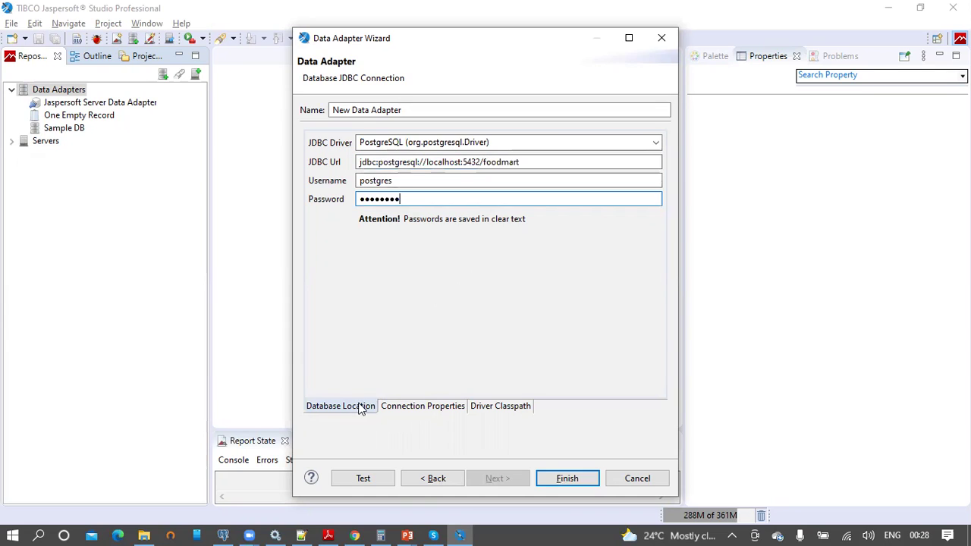
{"action": "left_click", "coordinate": [411, 408]}
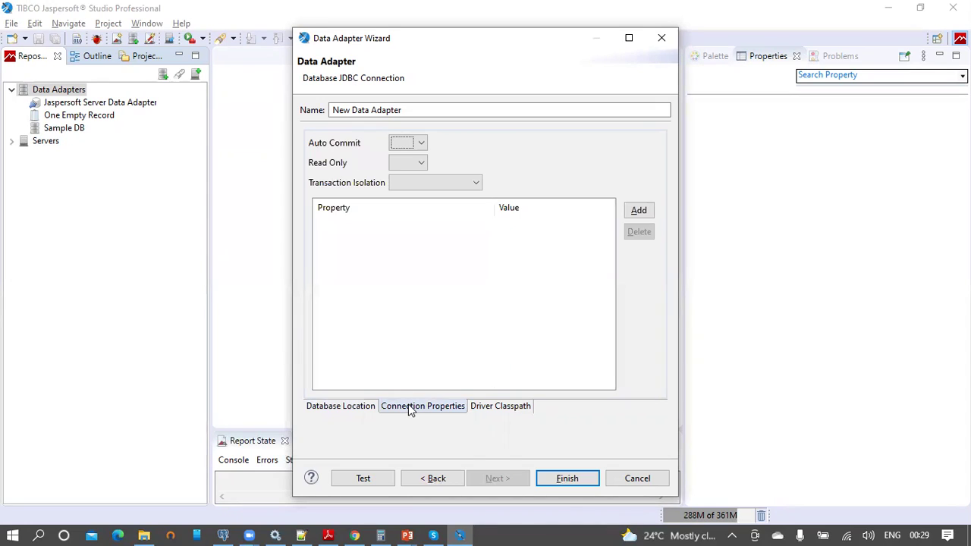
{"action": "left_click", "coordinate": [421, 146]}
{"action": "left_click", "coordinate": [418, 148]}
{"action": "left_click", "coordinate": [420, 160]}
{"action": "left_click", "coordinate": [420, 161]}
{"action": "left_click", "coordinate": [466, 182]}
{"action": "left_click", "coordinate": [467, 182]}
{"action": "left_click", "coordinate": [494, 406]}
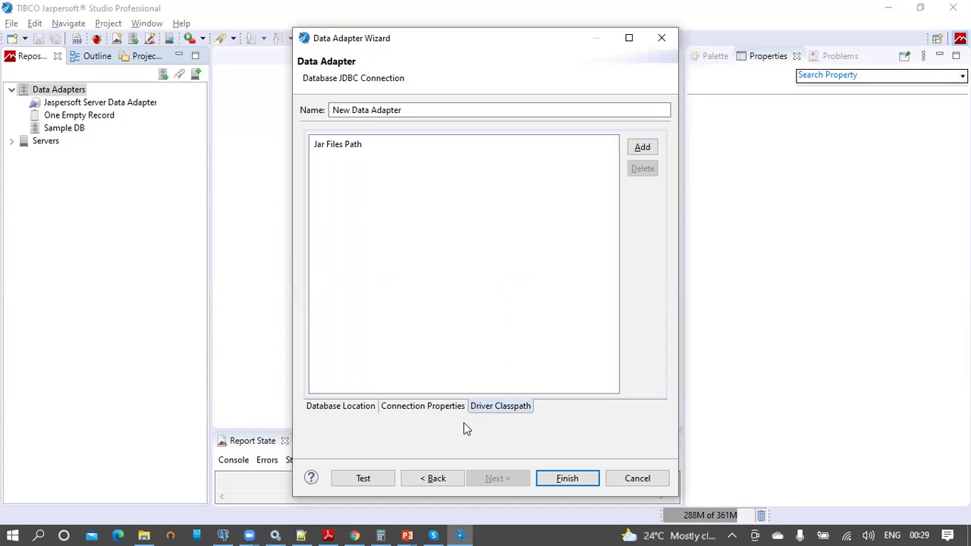
{"action": "left_click", "coordinate": [376, 478]}
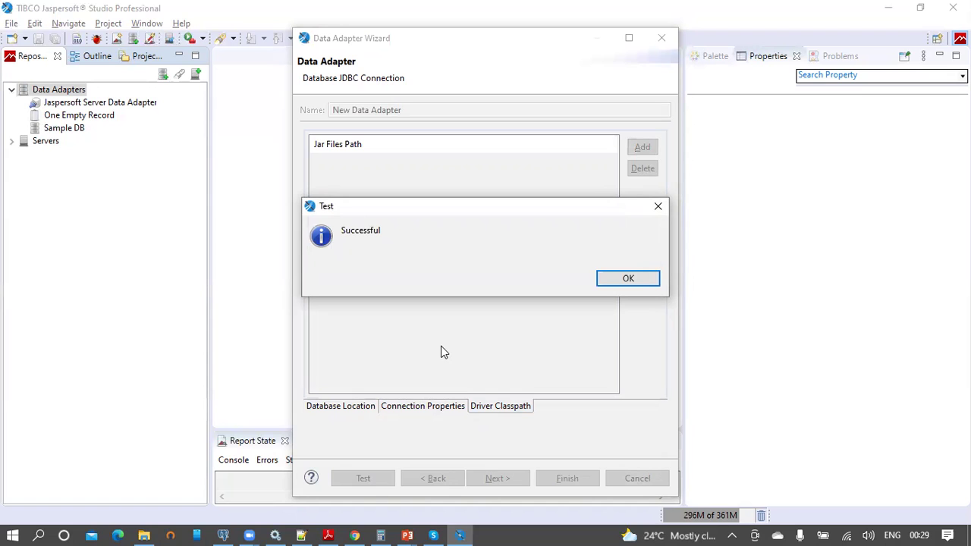
{"action": "left_click", "coordinate": [637, 281]}
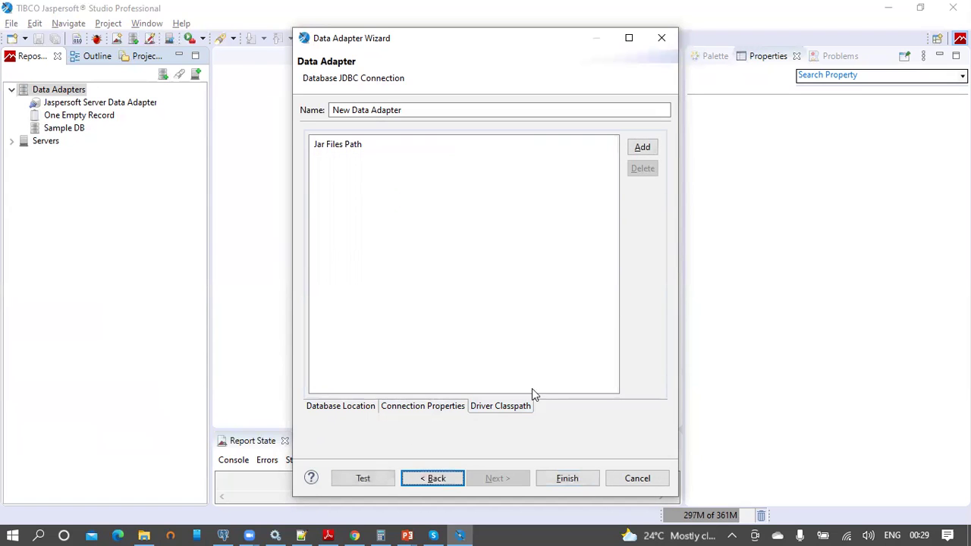
{"action": "left_click", "coordinate": [427, 483]}
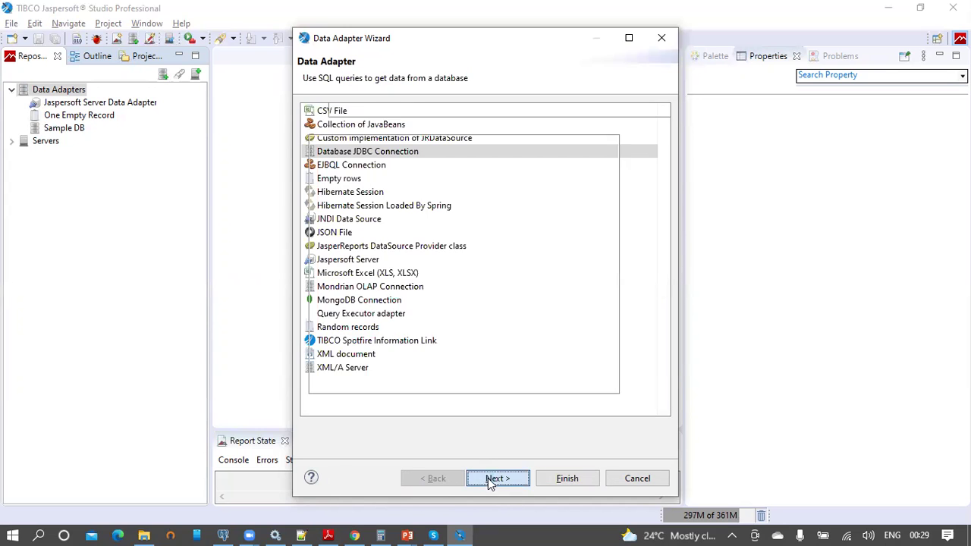
{"action": "left_click", "coordinate": [488, 478]}
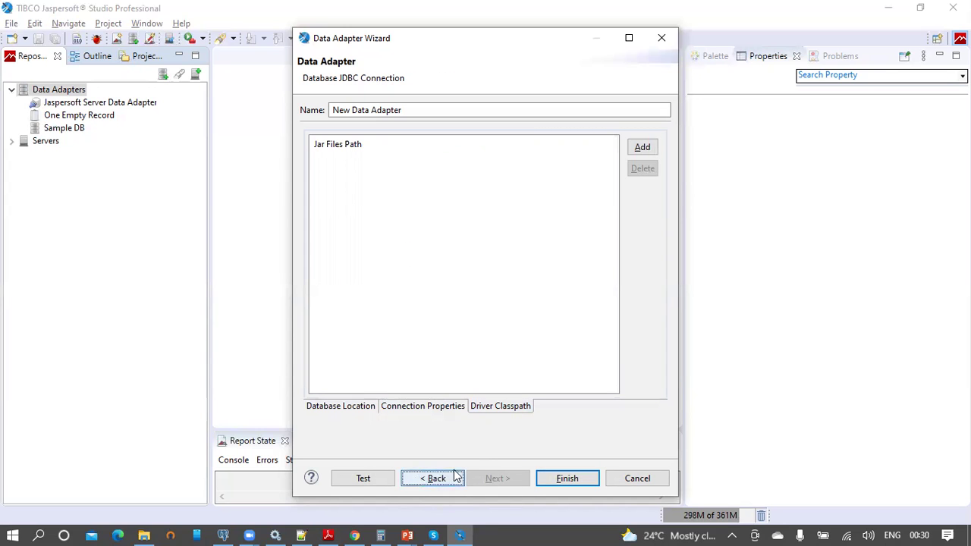
{"action": "left_click", "coordinate": [351, 410]}
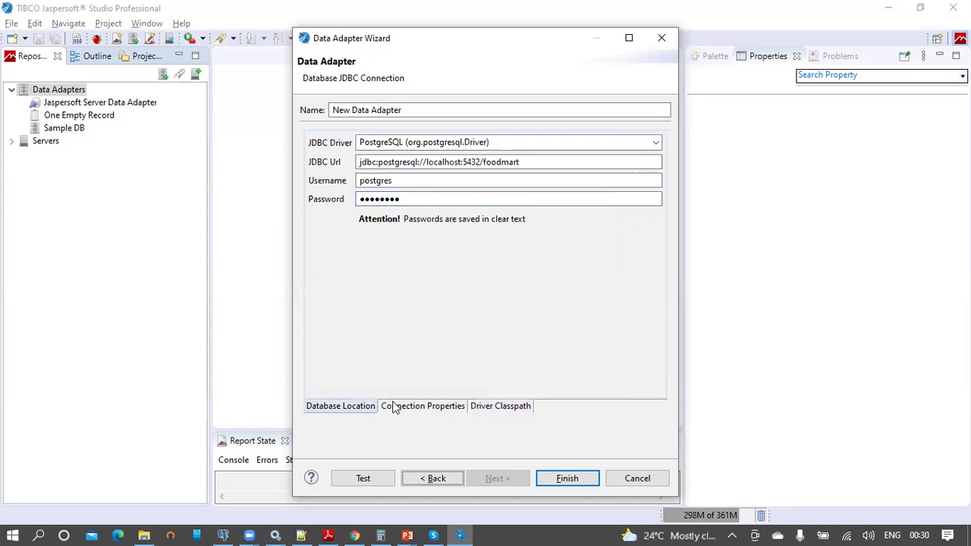
Step: Save the adapter and bring up the context menu for New Data Adapter in the repository
{"action": "left_click", "coordinate": [564, 476]}
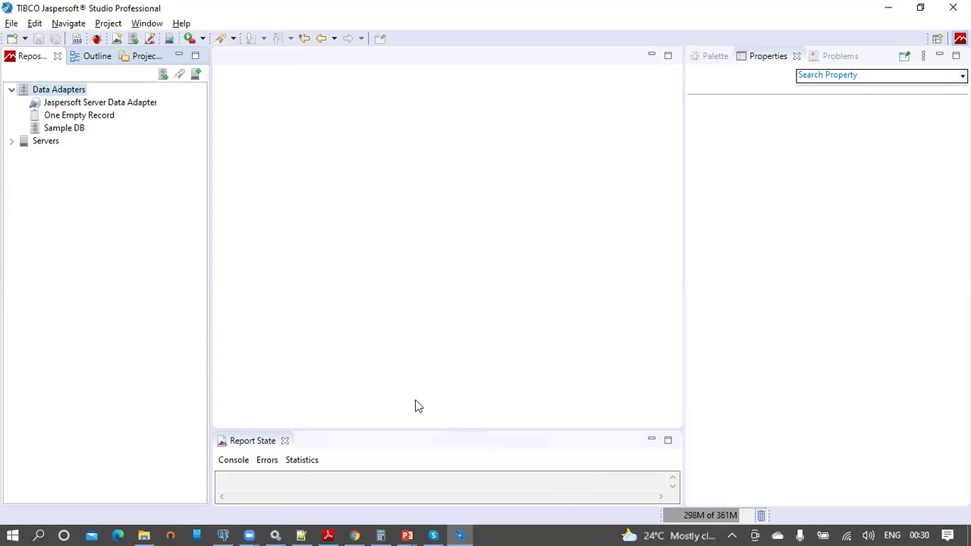
{"action": "right_click", "coordinate": [74, 94]}
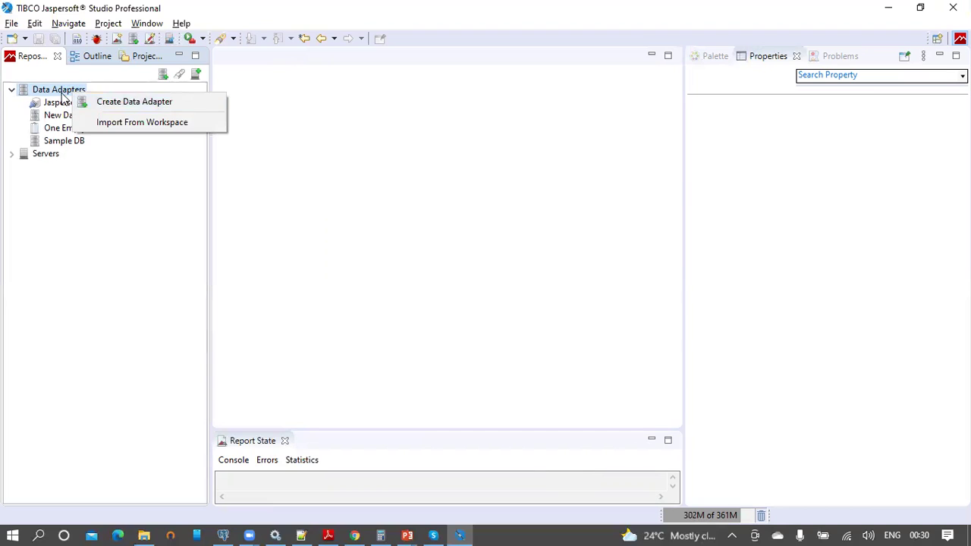
{"action": "left_click", "coordinate": [63, 92]}
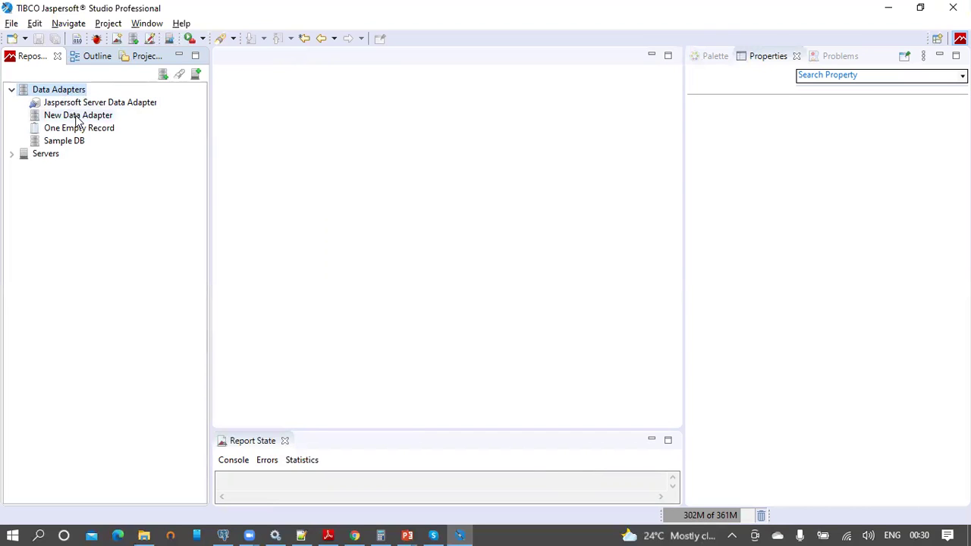
{"action": "left_click", "coordinate": [74, 116]}
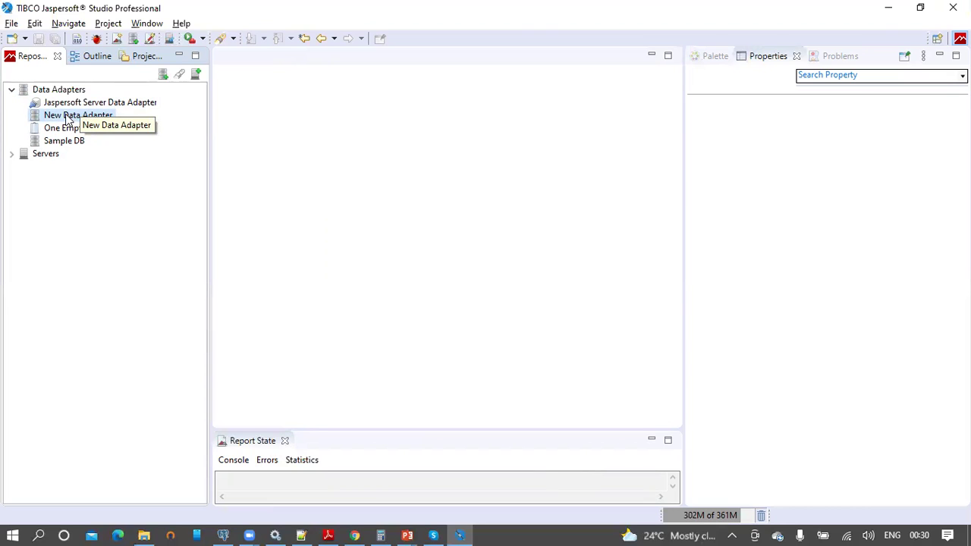
{"action": "right_click", "coordinate": [67, 119]}
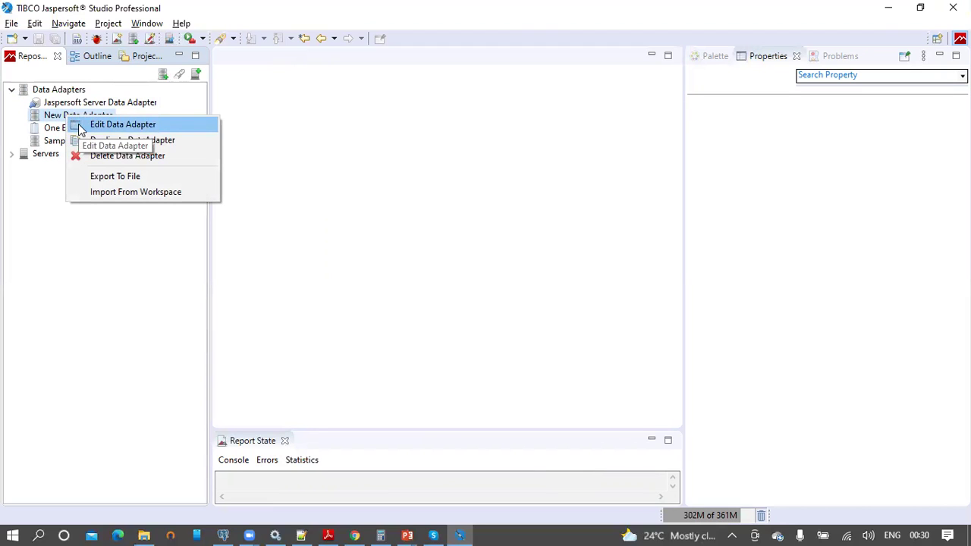
{"action": "left_click", "coordinate": [126, 129]}
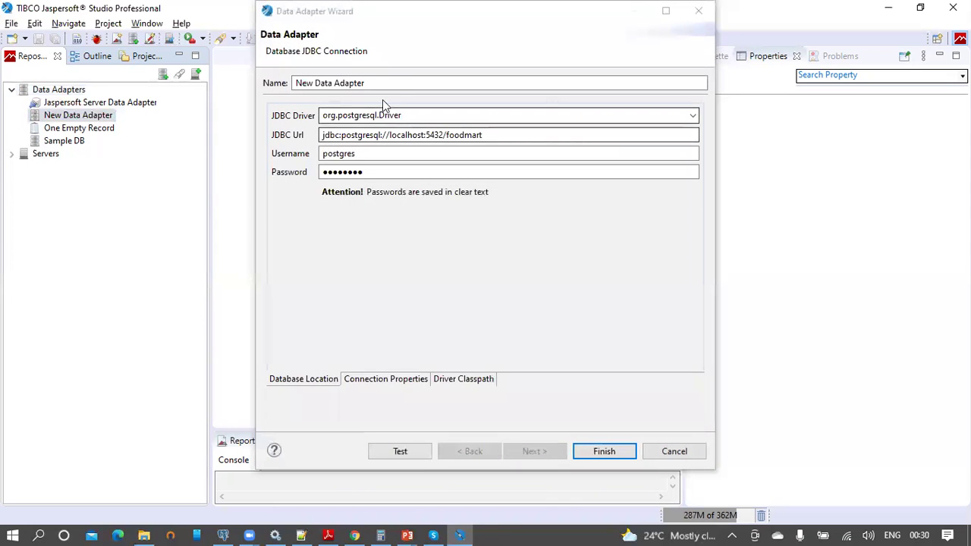
{"action": "type", "text": "foodmart"}
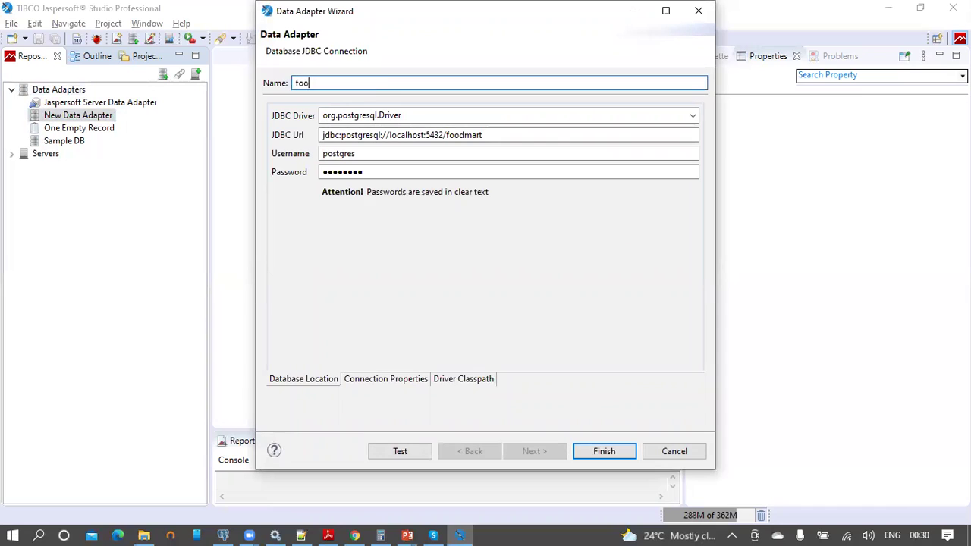
{"action": "left_click", "coordinate": [599, 452]}
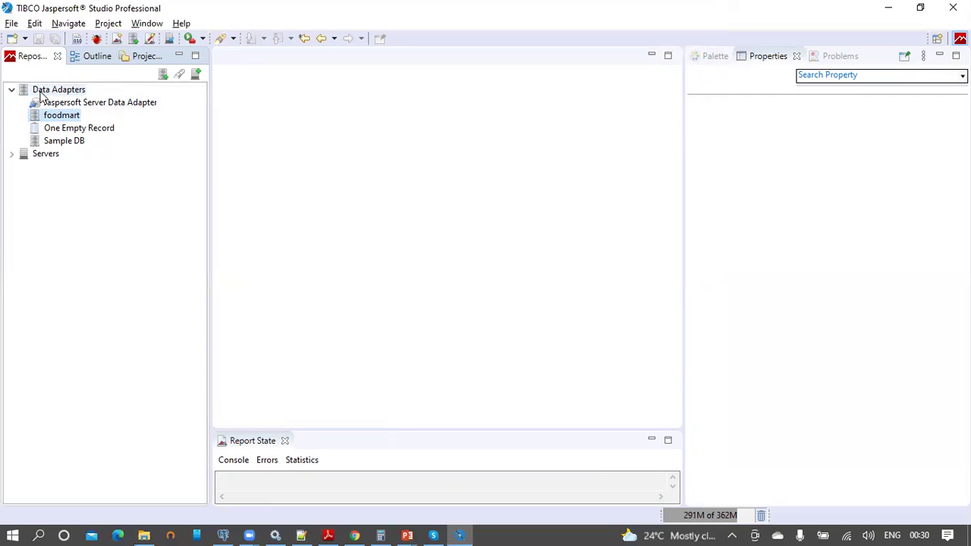
{"action": "right_click", "coordinate": [74, 118]}
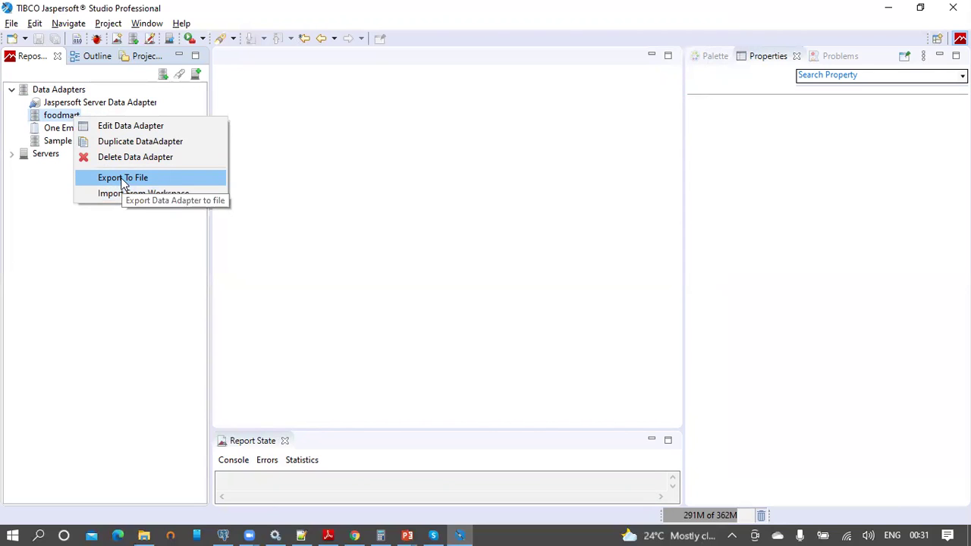
{"action": "left_click", "coordinate": [63, 123]}
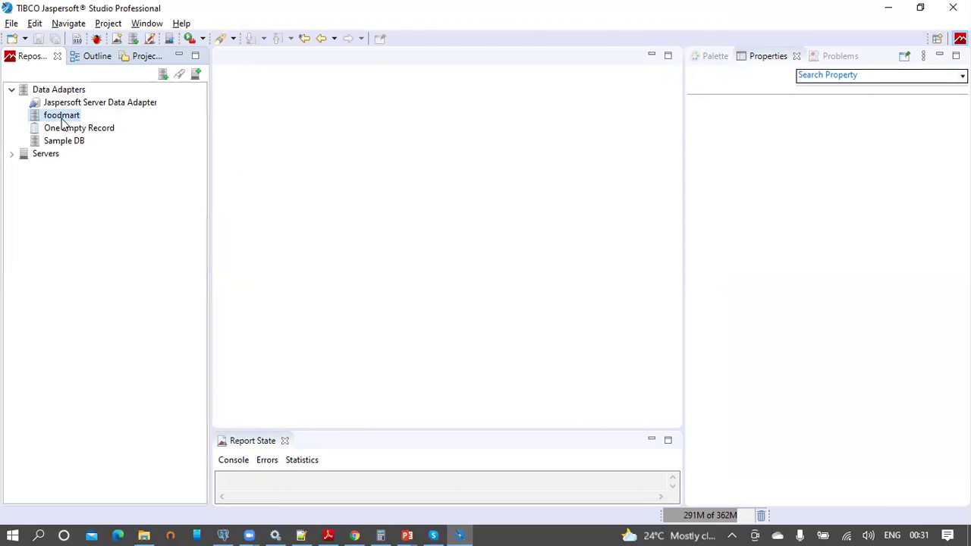
Step: Advance the PowerPoint slides to Report properties, then return to Jaspersoft Studio
{"action": "left_click", "coordinate": [410, 532]}
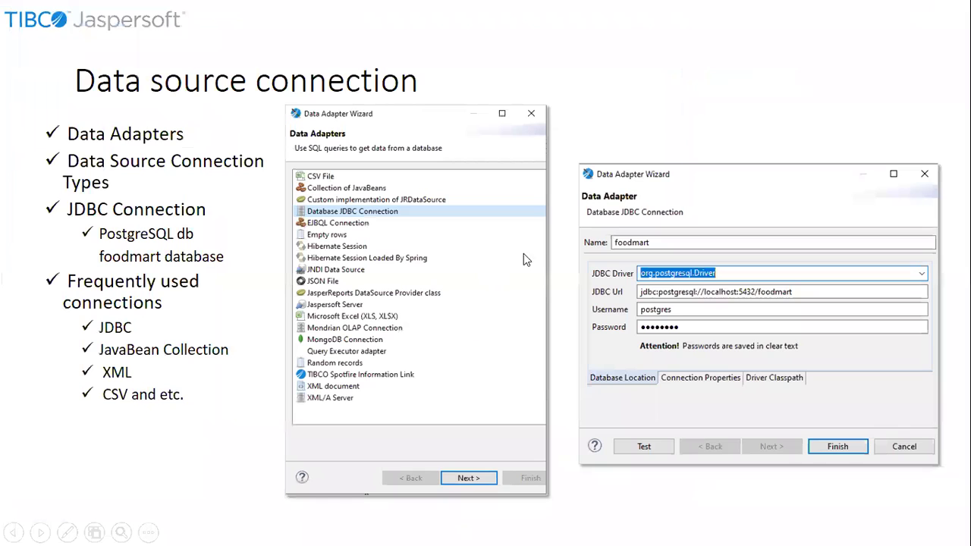
{"action": "left_click", "coordinate": [563, 237]}
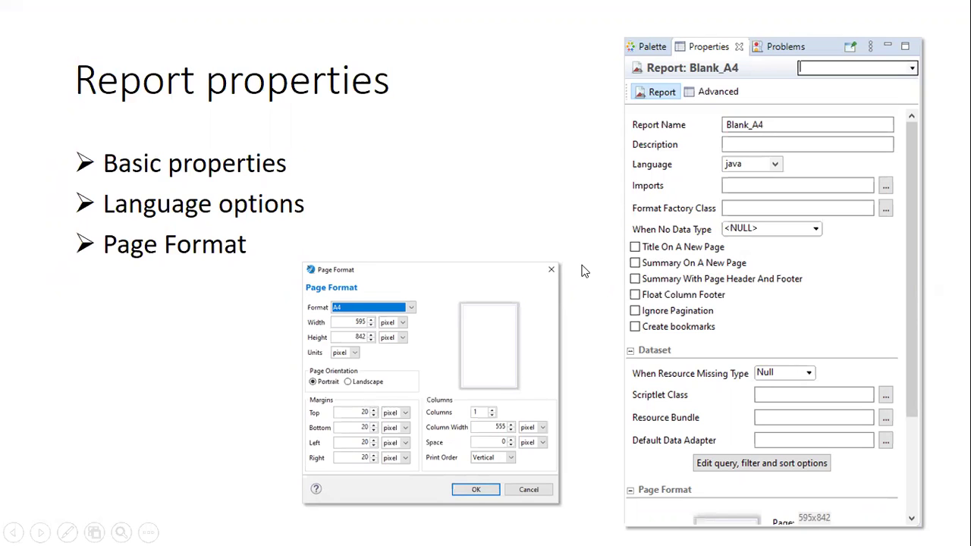
{"action": "key", "text": "super"}
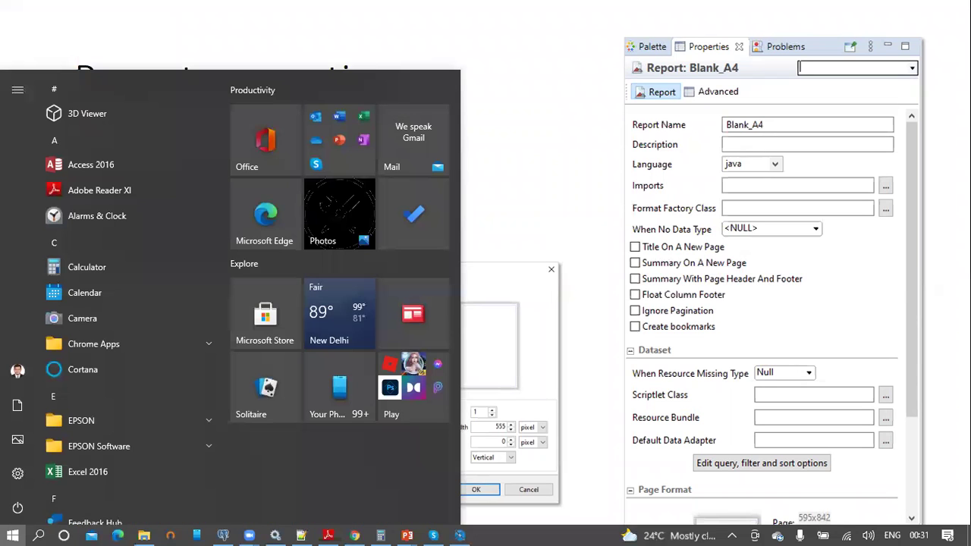
{"action": "left_click", "coordinate": [460, 534]}
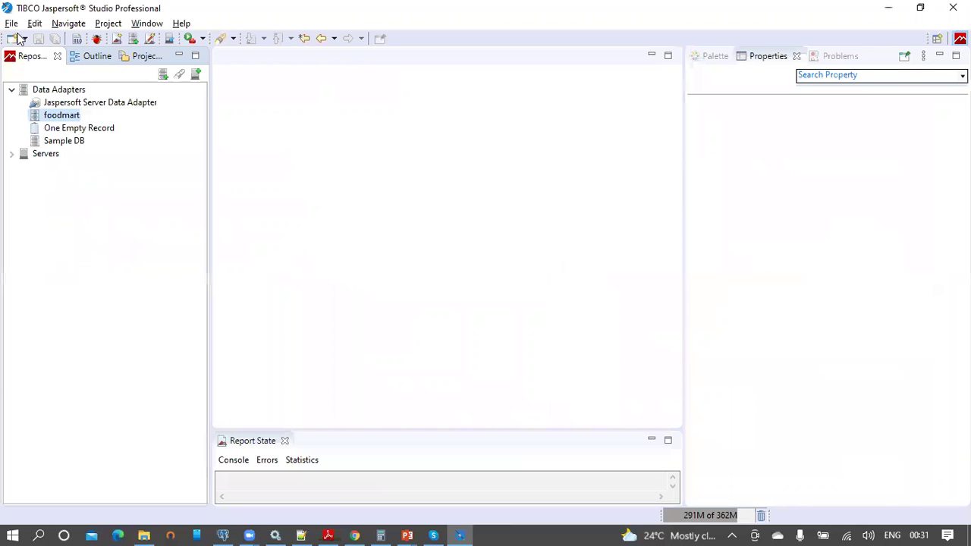
{"action": "left_click", "coordinate": [13, 24]}
Step: Start a new Jasper Report based on the Blank A4 template
{"action": "mouse_move", "coordinate": [21, 40]}
{"action": "left_click", "coordinate": [305, 38]}
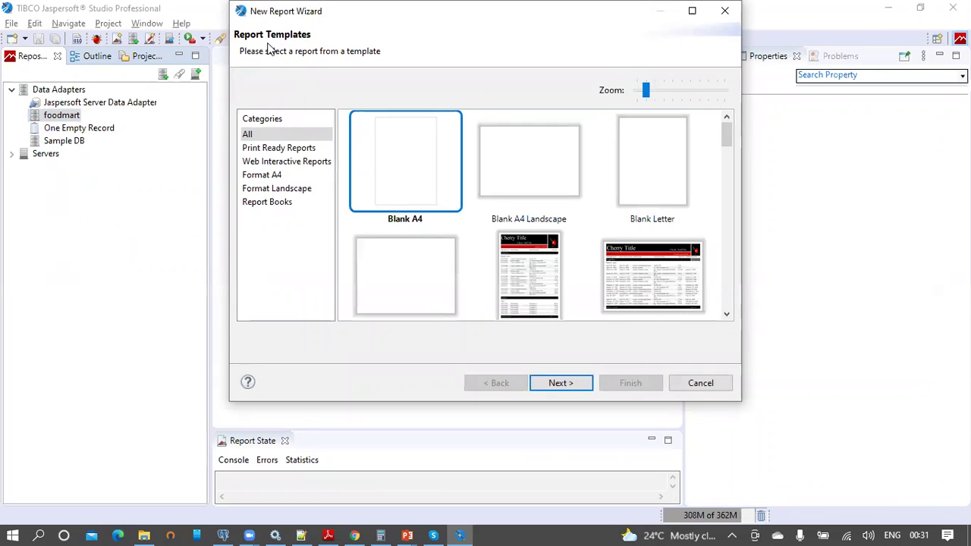
{"action": "left_click", "coordinate": [562, 385]}
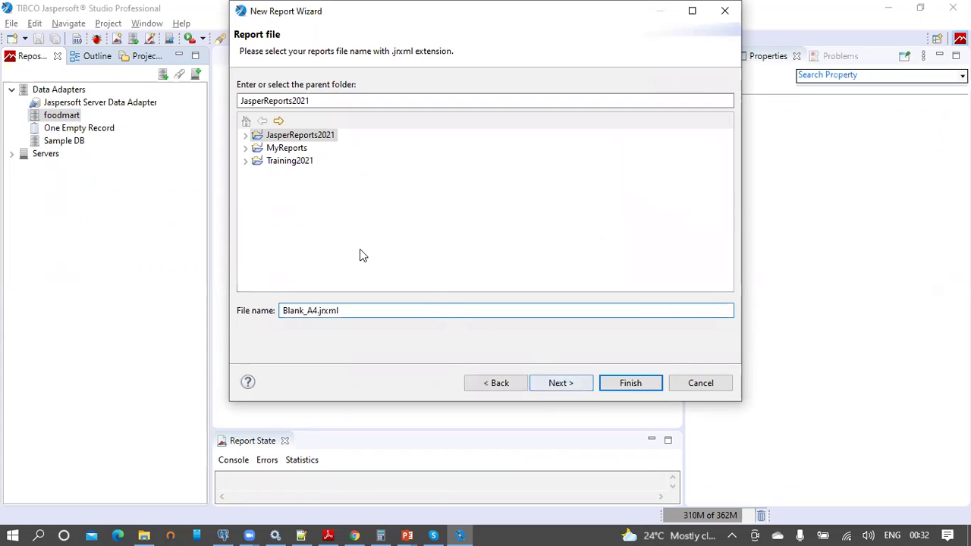
Step: Copy the Product Detail Report title from the query comment in pgAdmin 4
{"action": "left_click", "coordinate": [223, 536]}
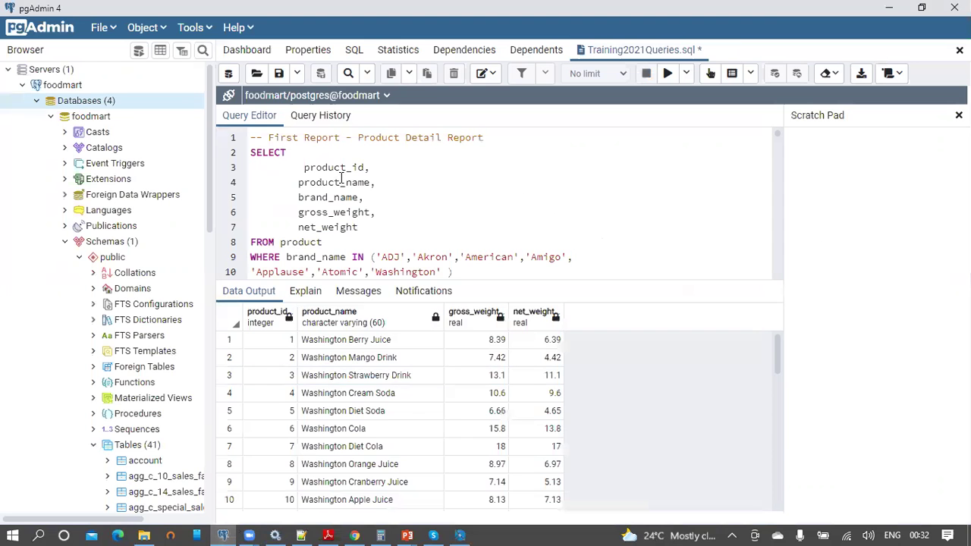
{"action": "left_click_drag", "start_coordinate": [485, 139], "coordinate": [268, 142]}
{"action": "key", "text": "ctrl+c"}
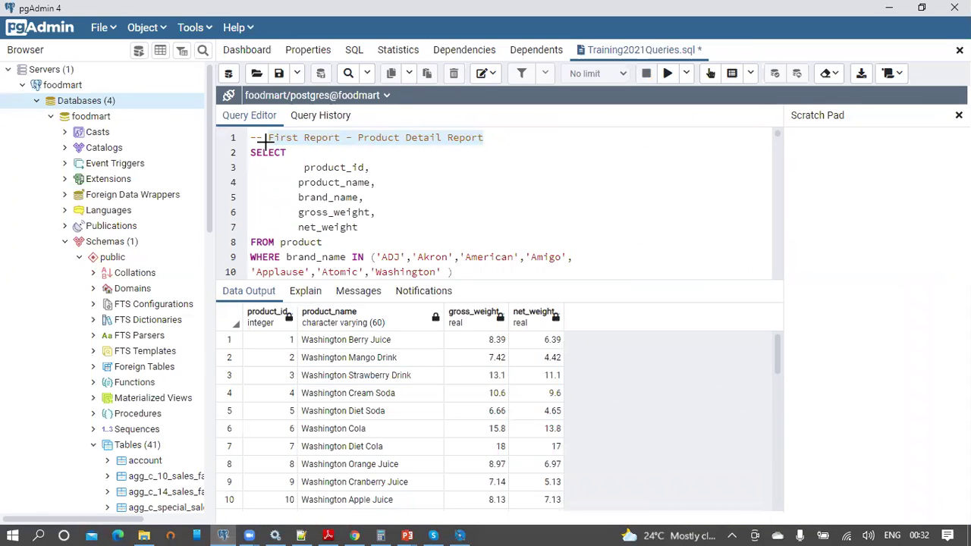
{"action": "key", "text": "alt+Tab"}
Step: Name the report 'First Report - Product Detail Report.jrxml' in JasperReports2021/Reports
{"action": "left_click", "coordinate": [246, 135]}
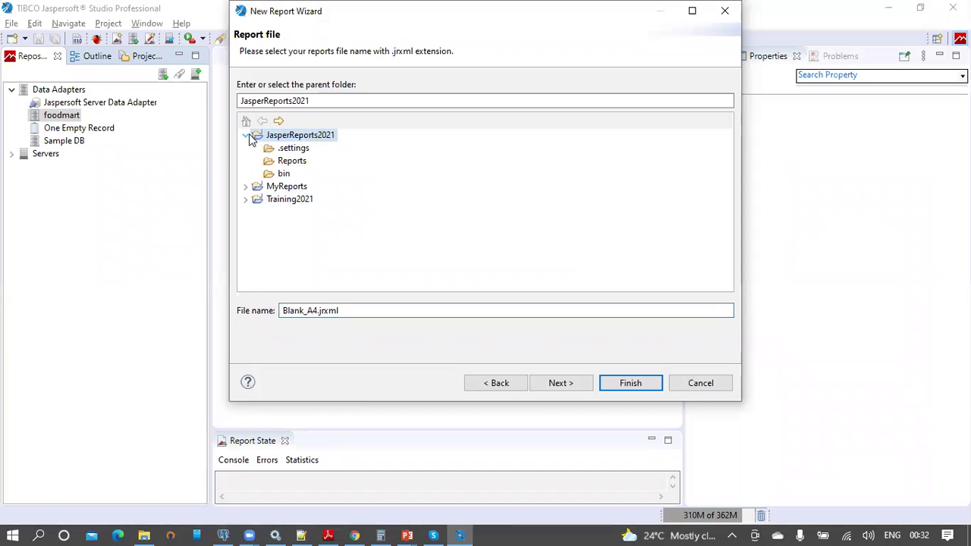
{"action": "left_click", "coordinate": [287, 161]}
{"action": "left_click", "coordinate": [317, 310]}
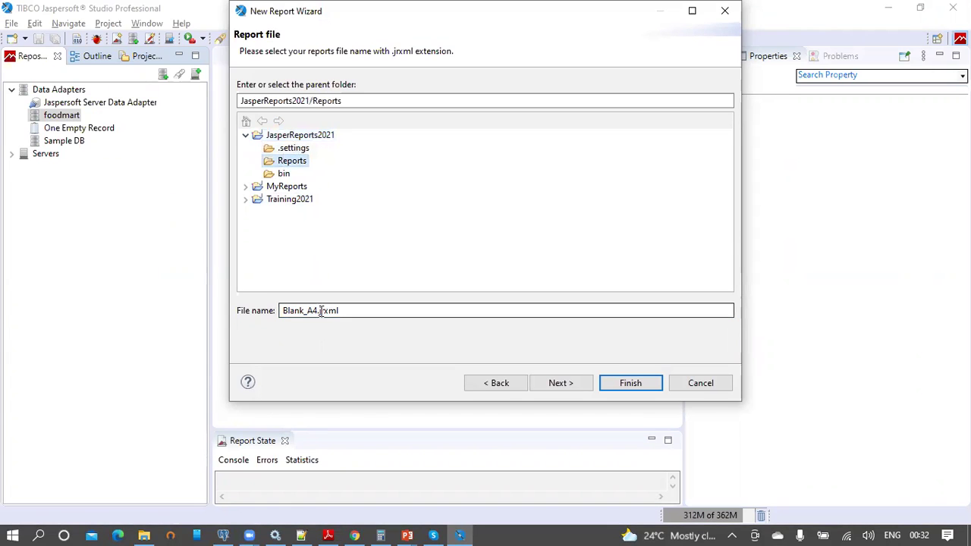
{"action": "left_click_drag", "start_coordinate": [317, 310], "coordinate": [274, 311]}
{"action": "key", "text": "ctrl+v"}
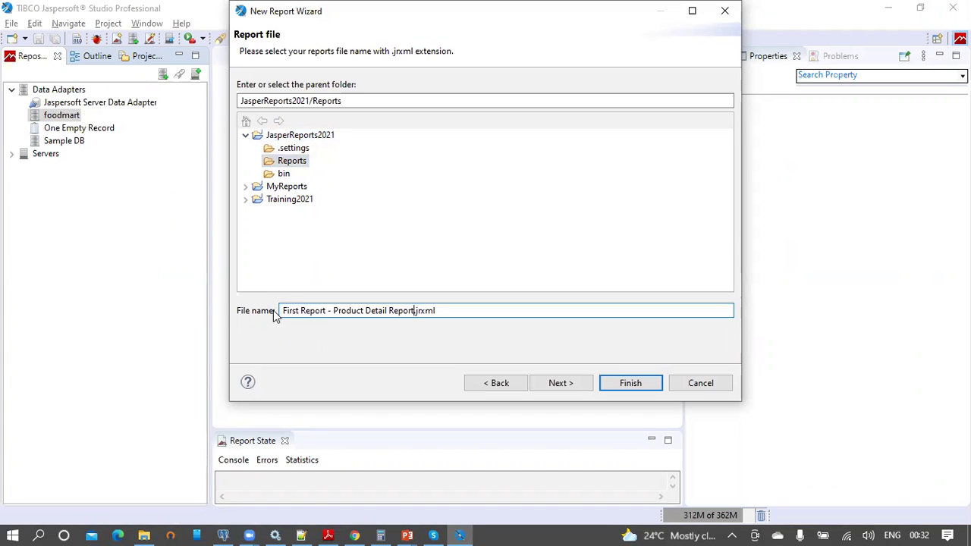
{"action": "left_click", "coordinate": [562, 385]}
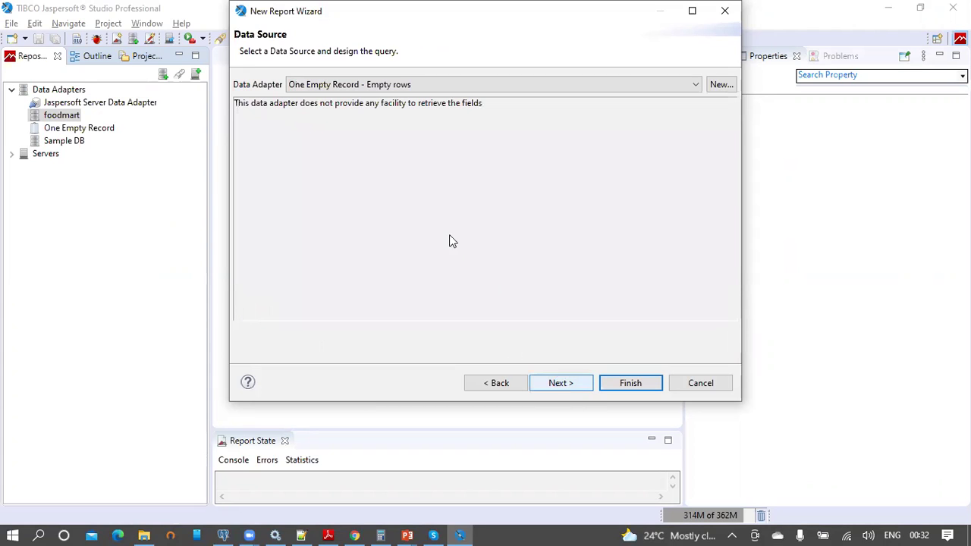
Step: Choose foodmart - Database JDBC Connection as the data adapter, then switch to pgAdmin
{"action": "left_click", "coordinate": [357, 89]}
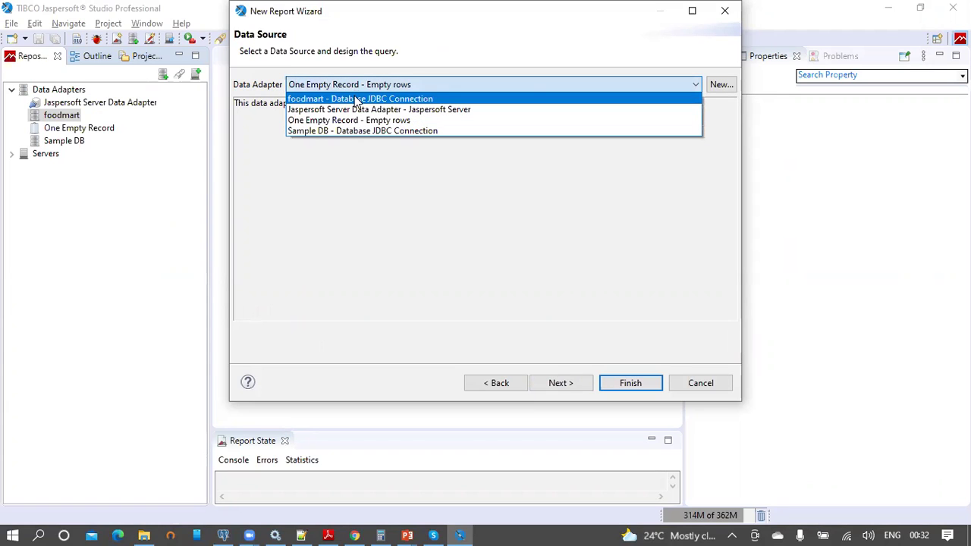
{"action": "left_click", "coordinate": [356, 100]}
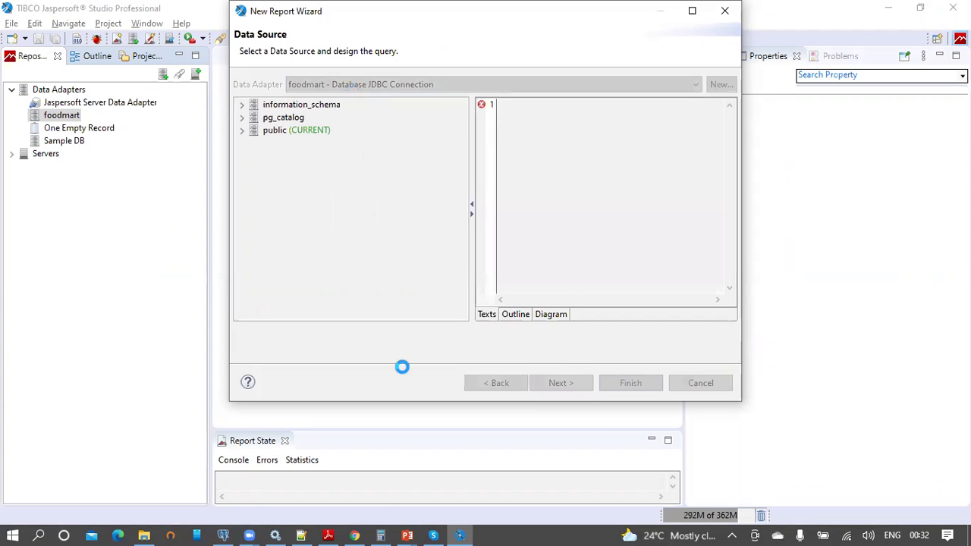
{"action": "left_click", "coordinate": [223, 535]}
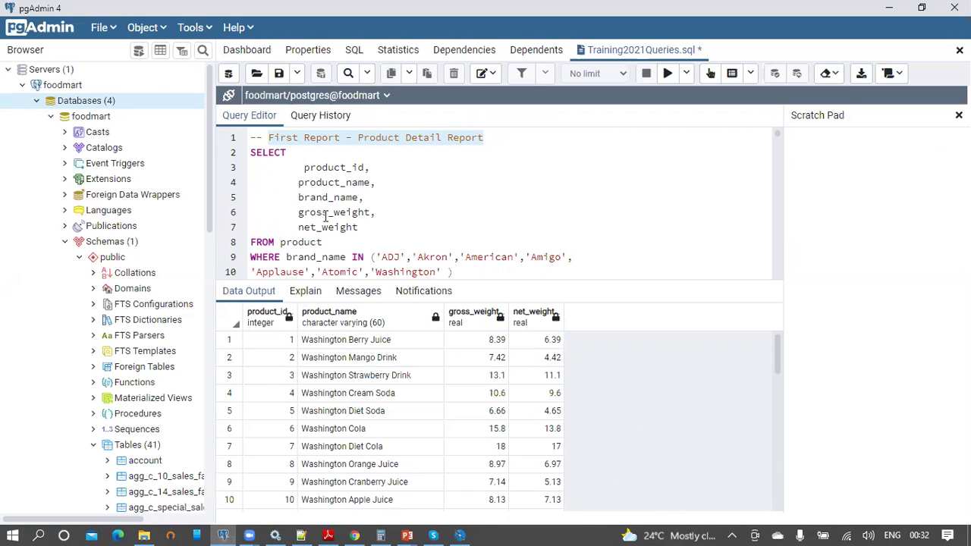
Step: Copy the product SELECT query (lines 2 to 10) from pgAdmin's Query Editor
{"action": "left_click", "coordinate": [454, 272]}
{"action": "left_click_drag", "start_coordinate": [364, 261], "coordinate": [249, 152]}
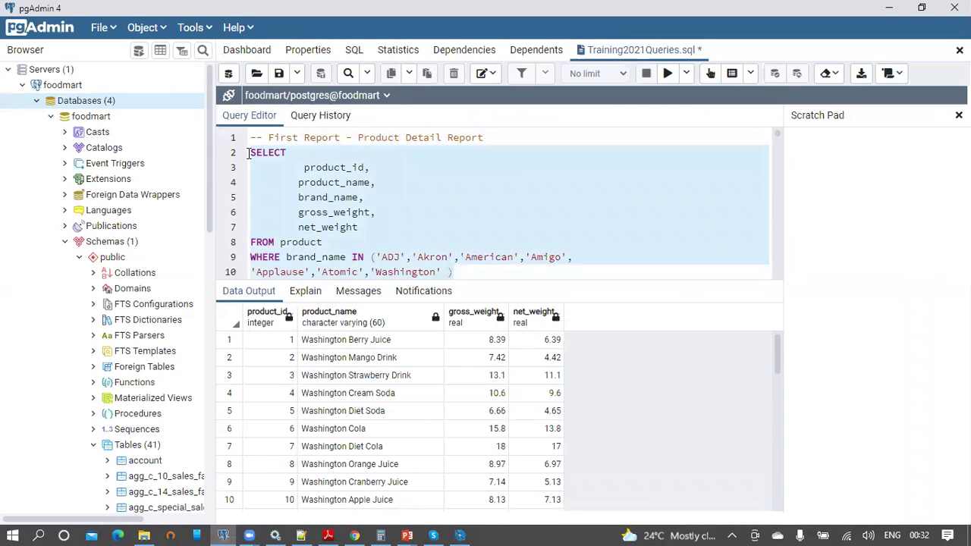
{"action": "key", "text": "alt+Tab"}
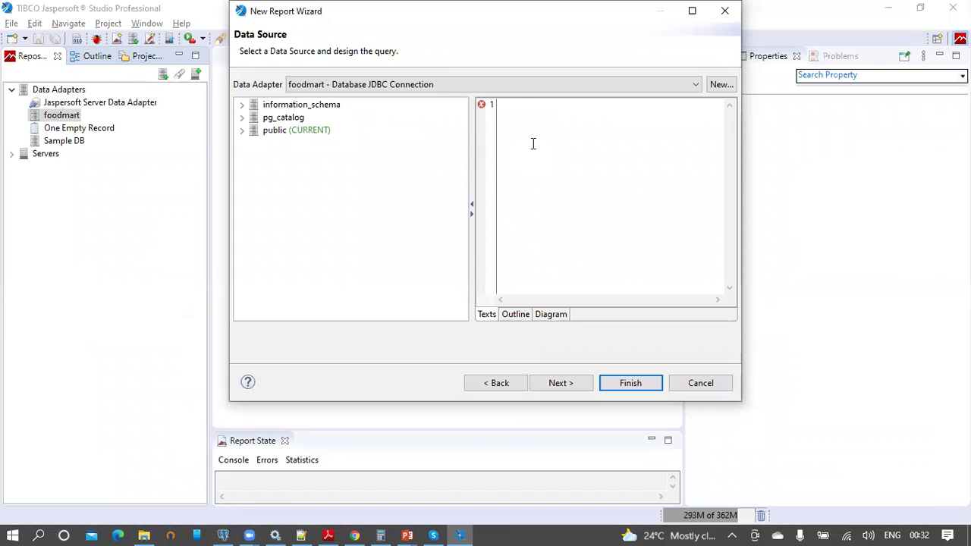
Step: Paste the product SELECT query into the wizard's query area and continue
{"action": "type", "text": "SELECT \tproduct_id, \tproduct_name, \tbrand_name, \tgross_weight, \tnet_weight FROM product WHERE brand_name IN ('ADJ','Akron','American','Amigo', 'Applause','Atomic','Washington')"}
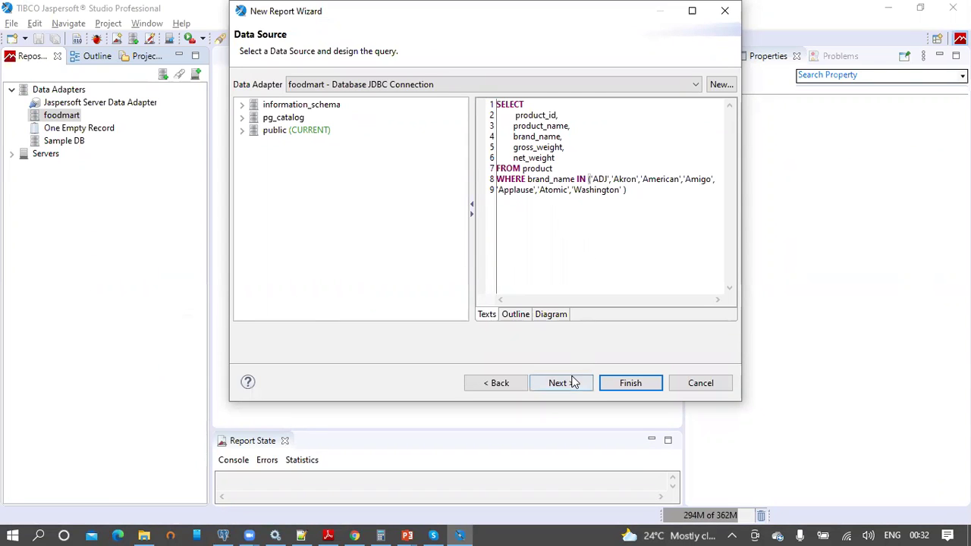
{"action": "left_click", "coordinate": [565, 383]}
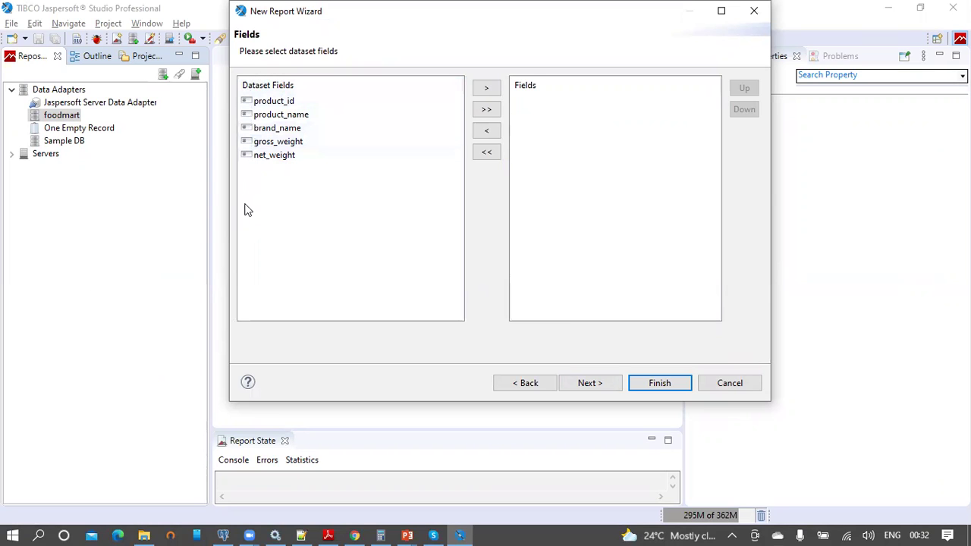
Step: Add all five product fields, skip grouping, and finish the report wizard
{"action": "left_click", "coordinate": [487, 109]}
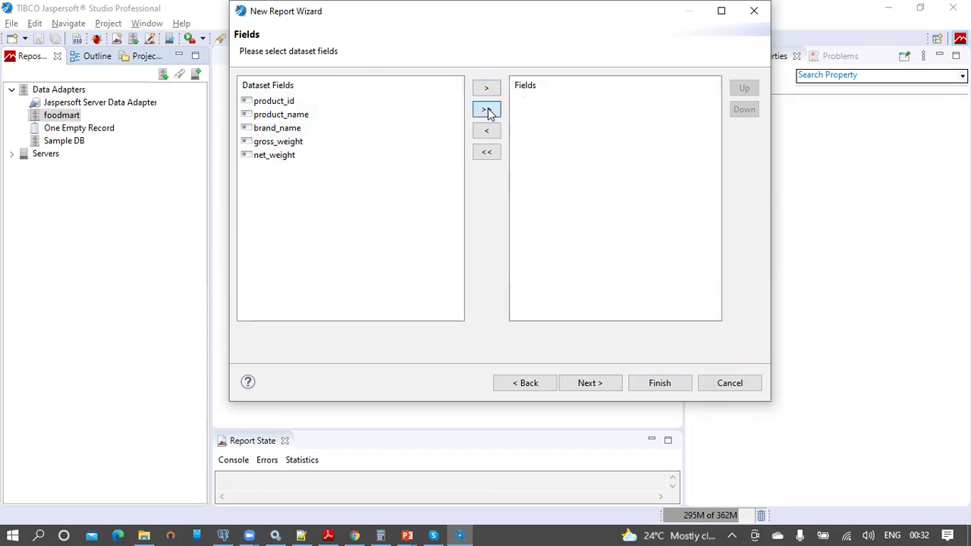
{"action": "left_click", "coordinate": [601, 383]}
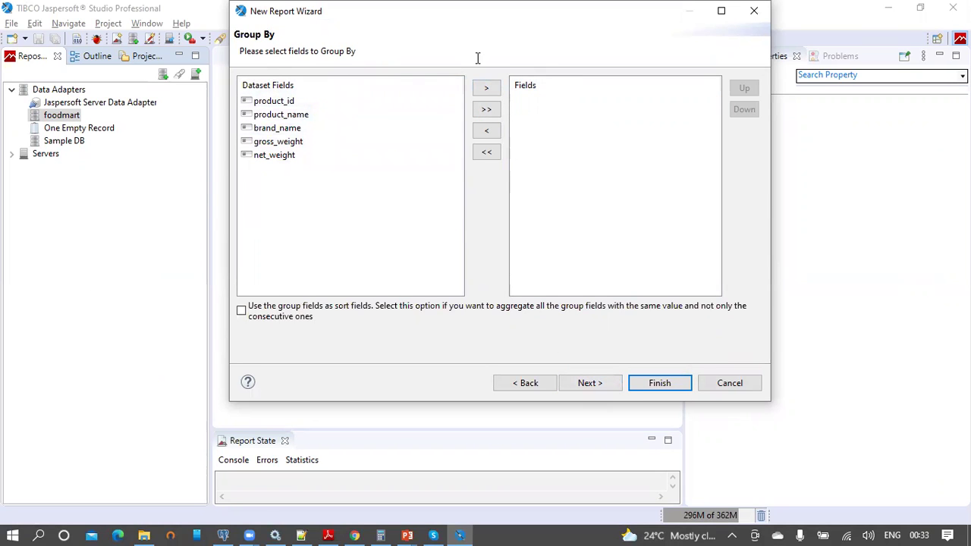
{"action": "left_click", "coordinate": [602, 382]}
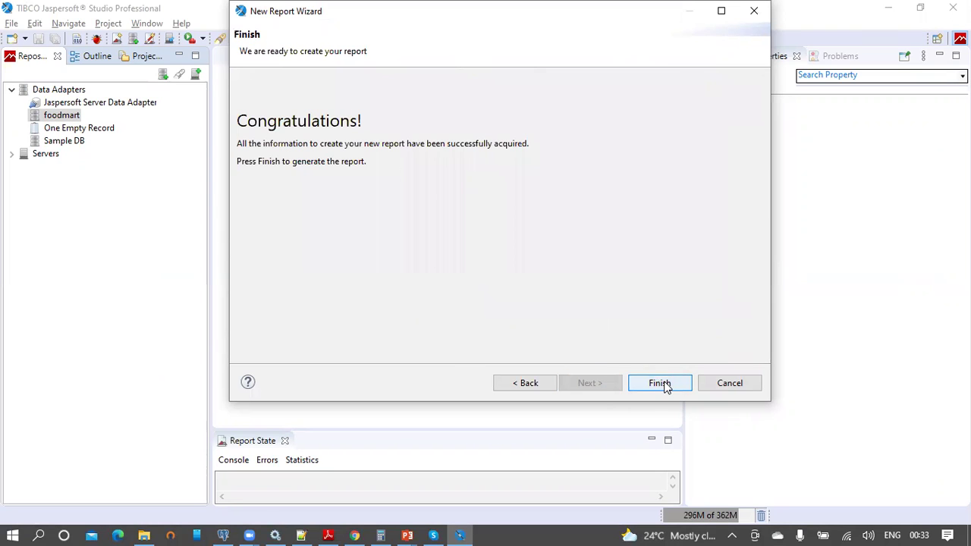
{"action": "left_click", "coordinate": [662, 384]}
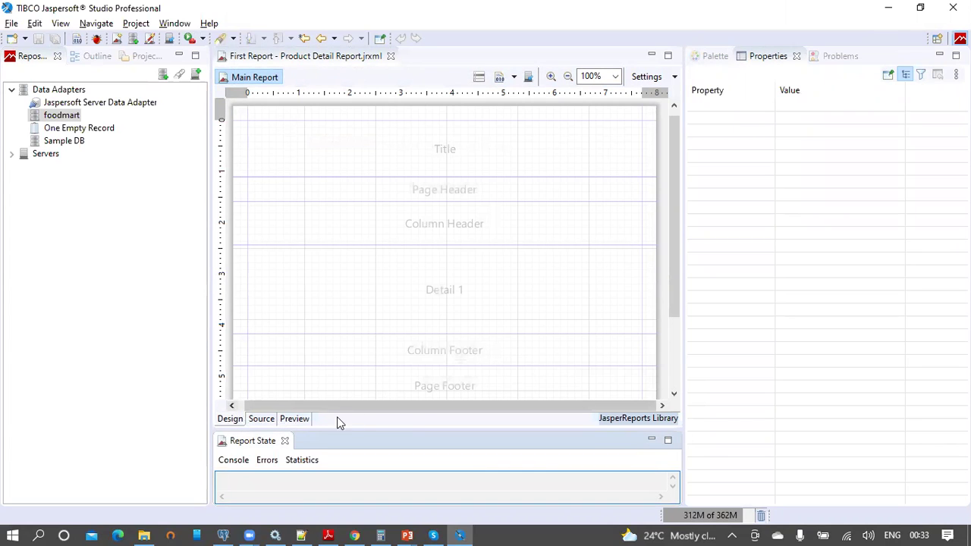
Step: Inspect the properties of the Title, Page Header, Column Header, Detail and Column Footer bands
{"action": "left_click_drag", "start_coordinate": [519, 408], "coordinate": [385, 408]}
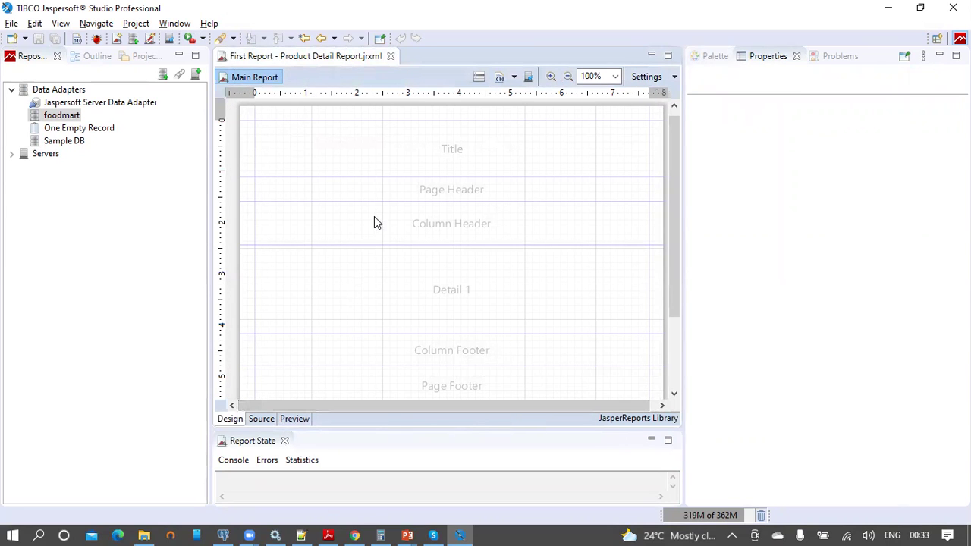
{"action": "left_click", "coordinate": [454, 151]}
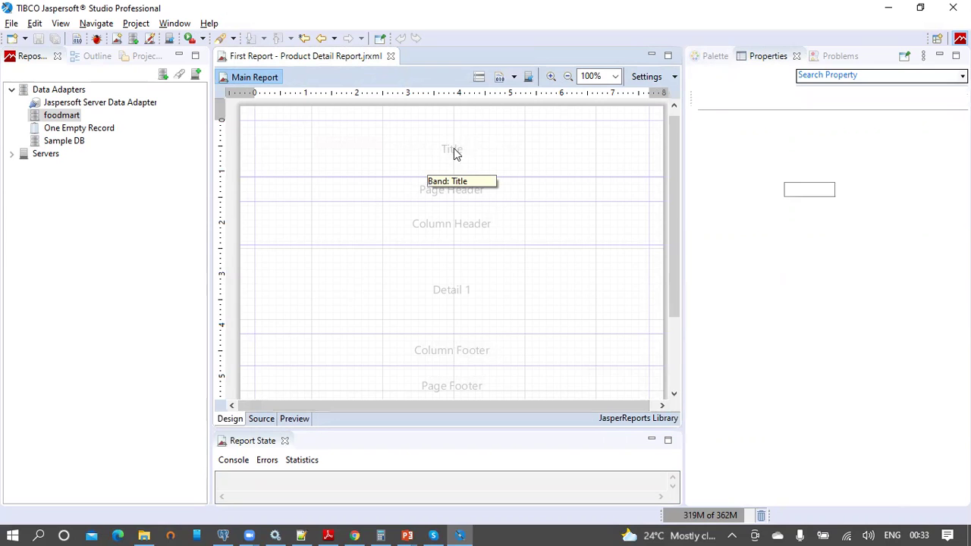
{"action": "left_click", "coordinate": [453, 199]}
{"action": "left_click", "coordinate": [449, 224]}
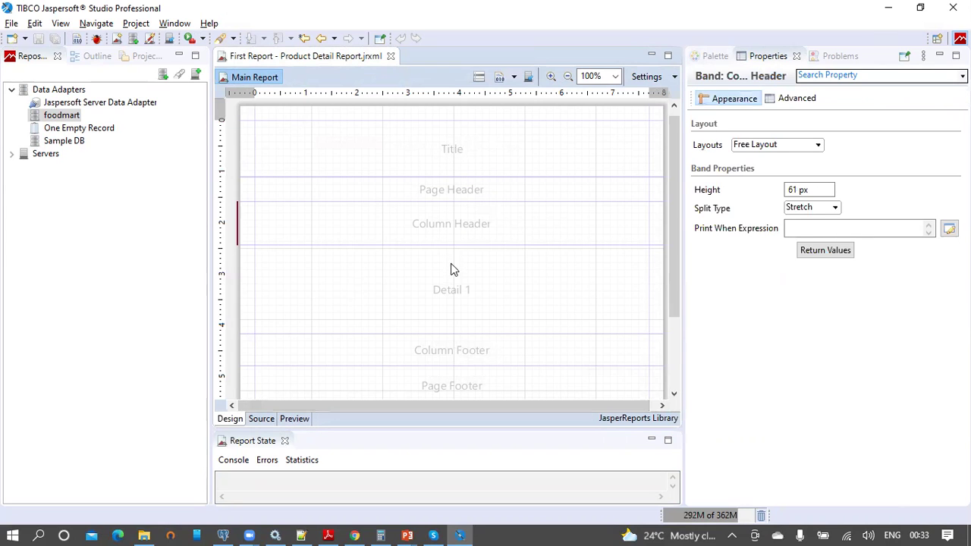
{"action": "left_click", "coordinate": [468, 328]}
{"action": "left_click", "coordinate": [478, 356]}
Step: Inspect the Page Footer and Summary band properties, then bring up the Outline tree
{"action": "scroll", "coordinate": [507, 287], "scroll_direction": "down", "scroll_amount": 3}
{"action": "left_click", "coordinate": [490, 305]}
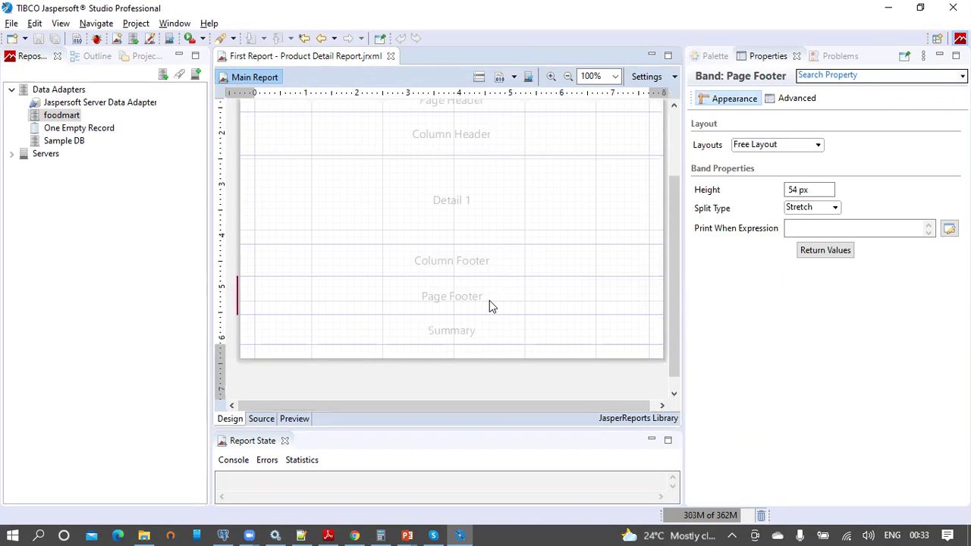
{"action": "left_click", "coordinate": [481, 331]}
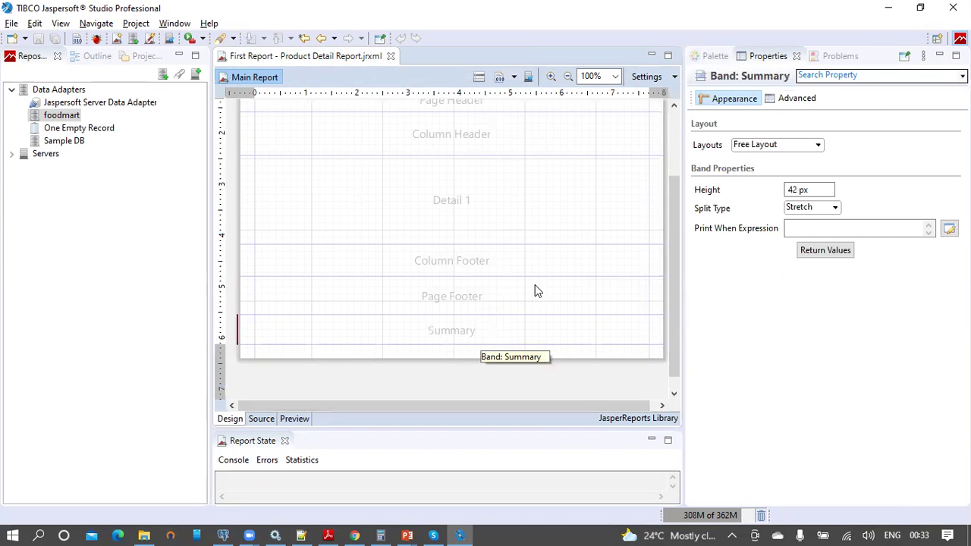
{"action": "left_click_drag", "start_coordinate": [673, 258], "coordinate": [672, 192]}
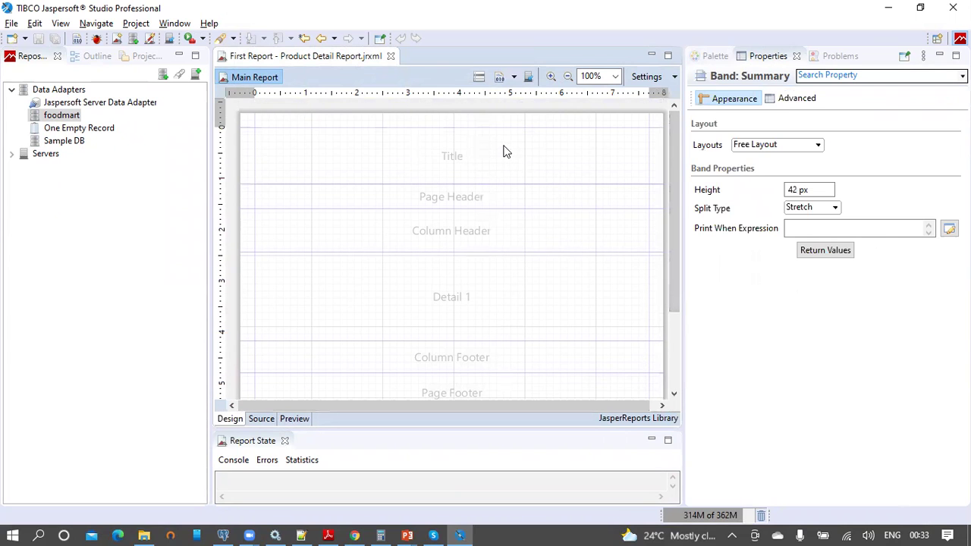
{"action": "left_click", "coordinate": [96, 59]}
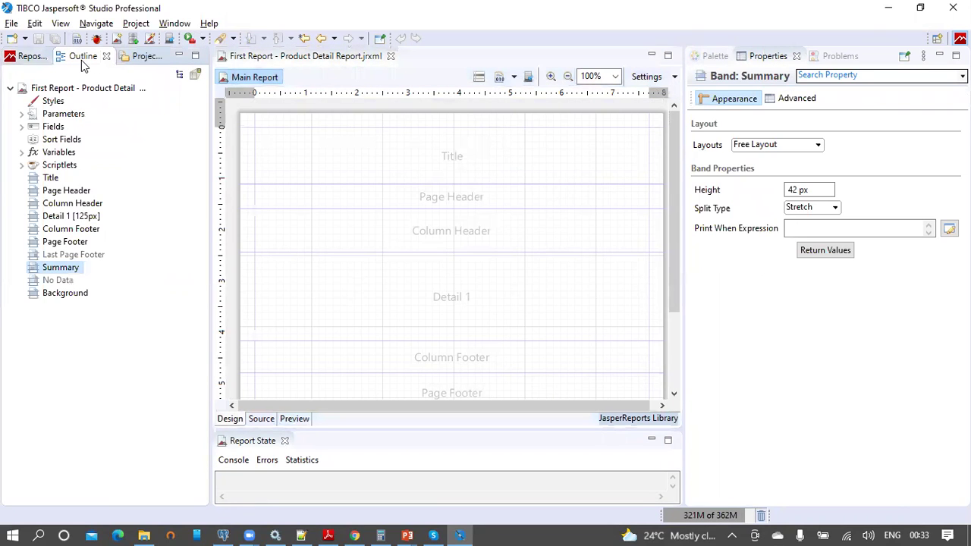
Step: Select the root report node and keep java as the expression language
{"action": "left_click", "coordinate": [79, 90]}
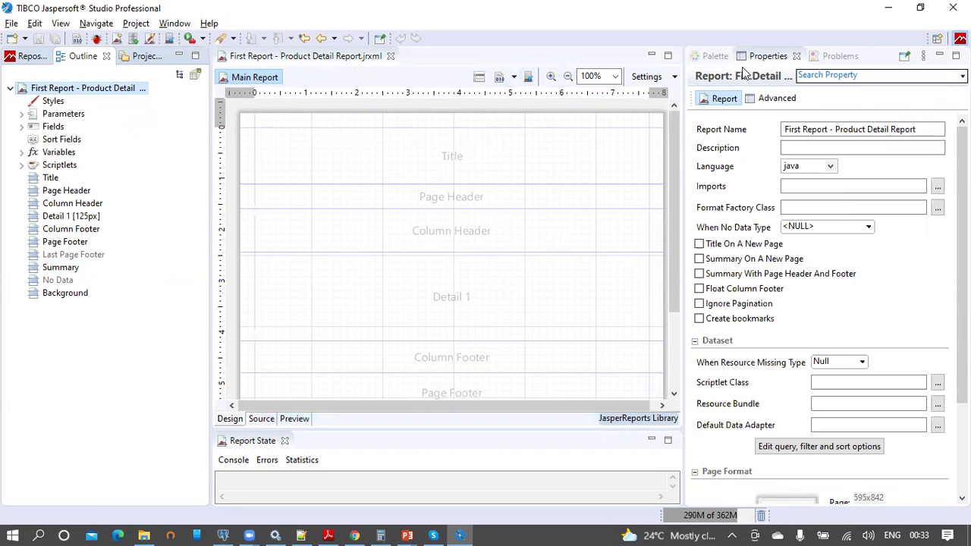
{"action": "mouse_move", "coordinate": [962, 265]}
{"action": "left_mouse_down"}
{"action": "mouse_move", "coordinate": [962, 345]}
{"action": "mouse_move", "coordinate": [962, 266]}
{"action": "left_mouse_up"}
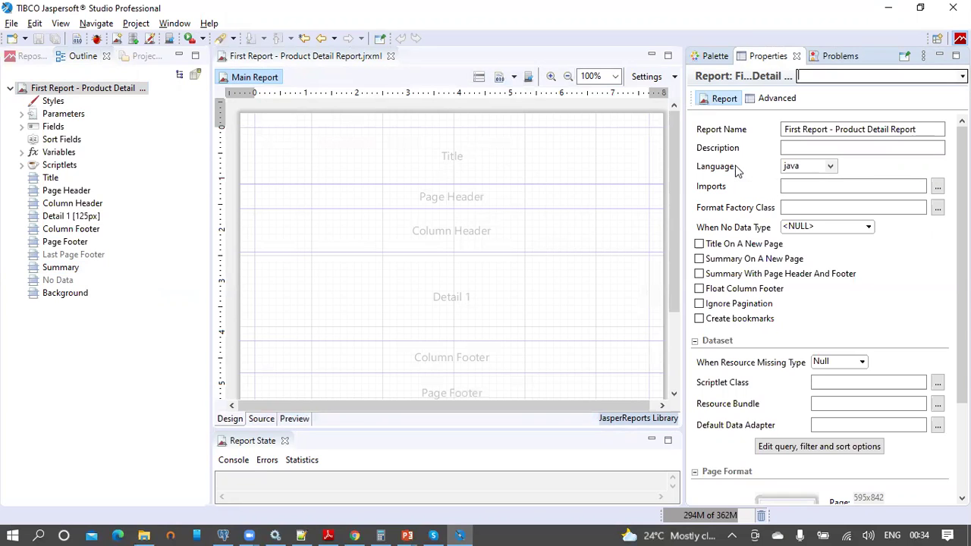
{"action": "left_click", "coordinate": [831, 168]}
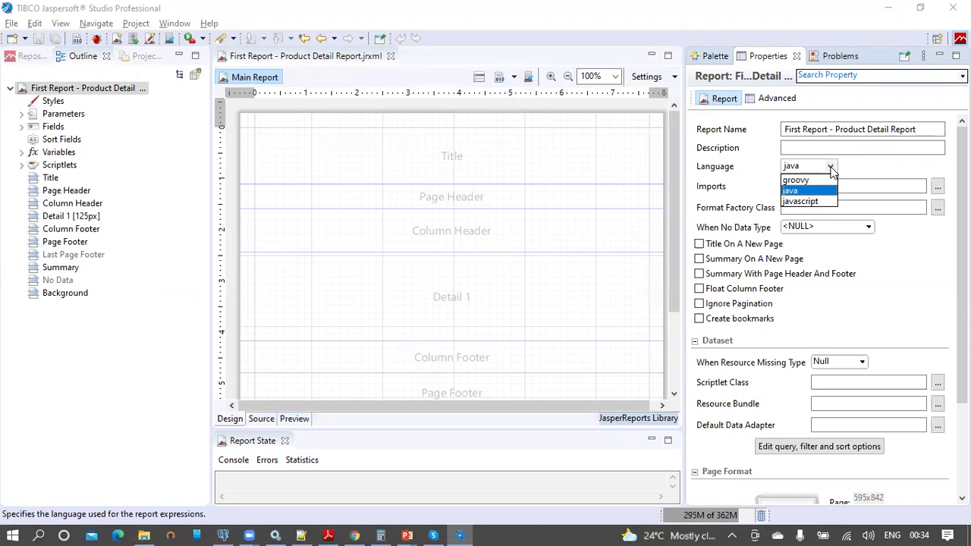
{"action": "left_click", "coordinate": [832, 168]}
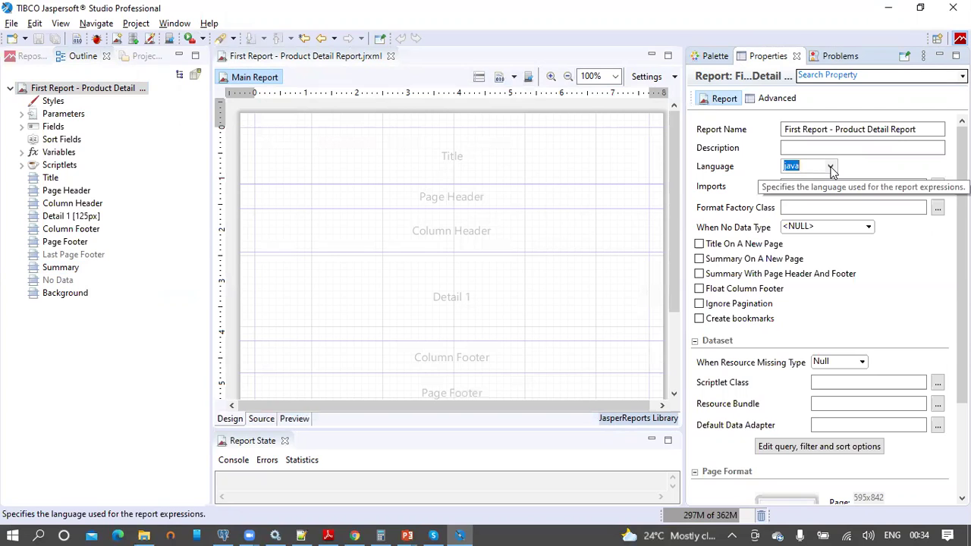
{"action": "left_click", "coordinate": [831, 169]}
{"action": "left_click", "coordinate": [831, 169]}
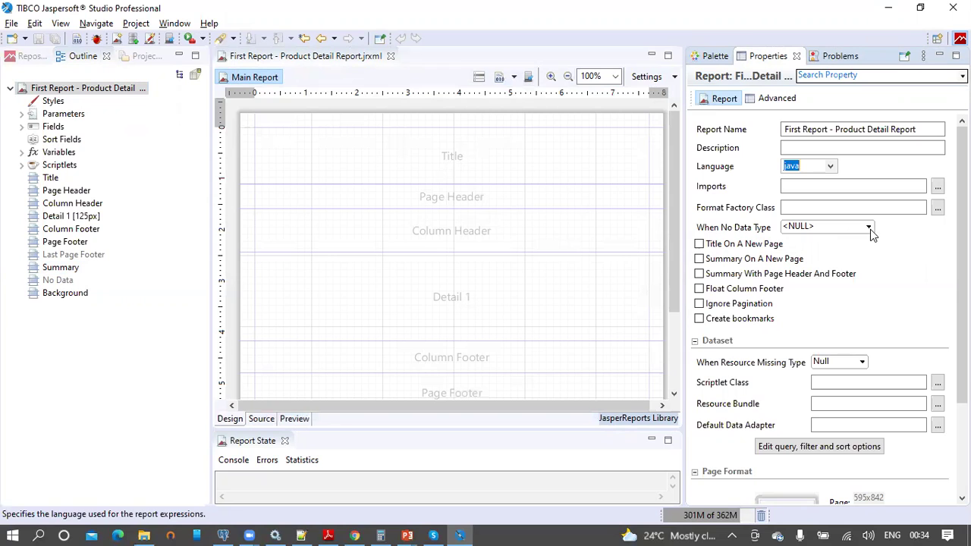
Step: Keep When No Data Type at <NULL> and scroll down to the Page Format property
{"action": "left_click", "coordinate": [870, 229]}
{"action": "scroll", "coordinate": [895, 283], "scroll_direction": "down", "scroll_amount": 1}
{"action": "scroll", "coordinate": [894, 283], "scroll_direction": "up", "scroll_amount": 1}
{"action": "left_click", "coordinate": [914, 235]}
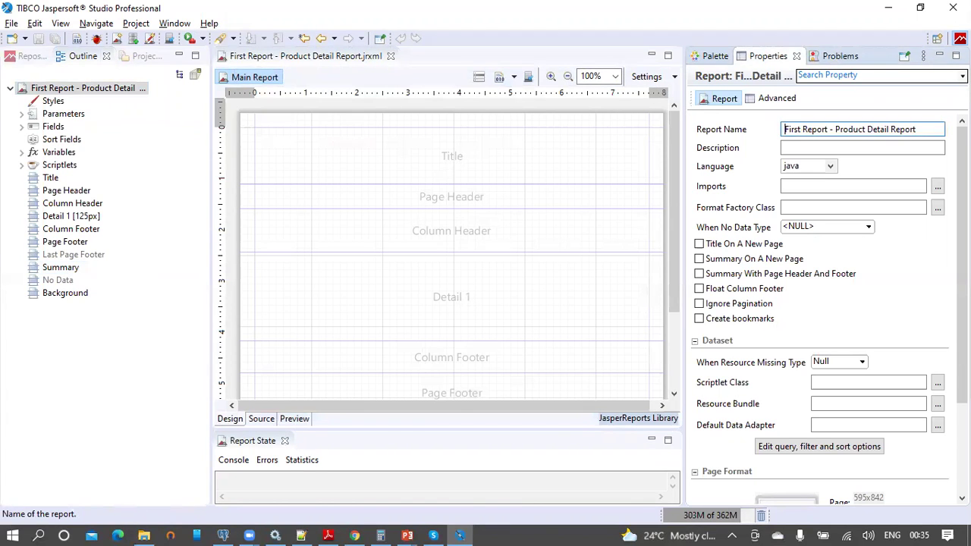
{"action": "scroll", "coordinate": [827, 311], "scroll_direction": "down", "scroll_amount": 4}
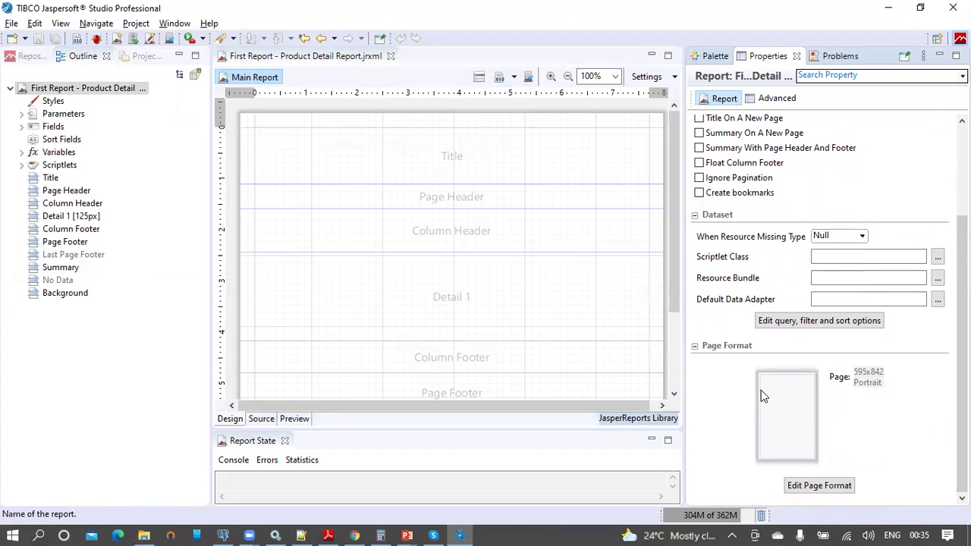
{"action": "mouse_move", "coordinate": [758, 379]}
{"action": "mouse_move", "coordinate": [778, 404]}
Step: Open Edit Page Format, keeping width in pixels and the paper format A4
{"action": "left_click", "coordinate": [796, 488]}
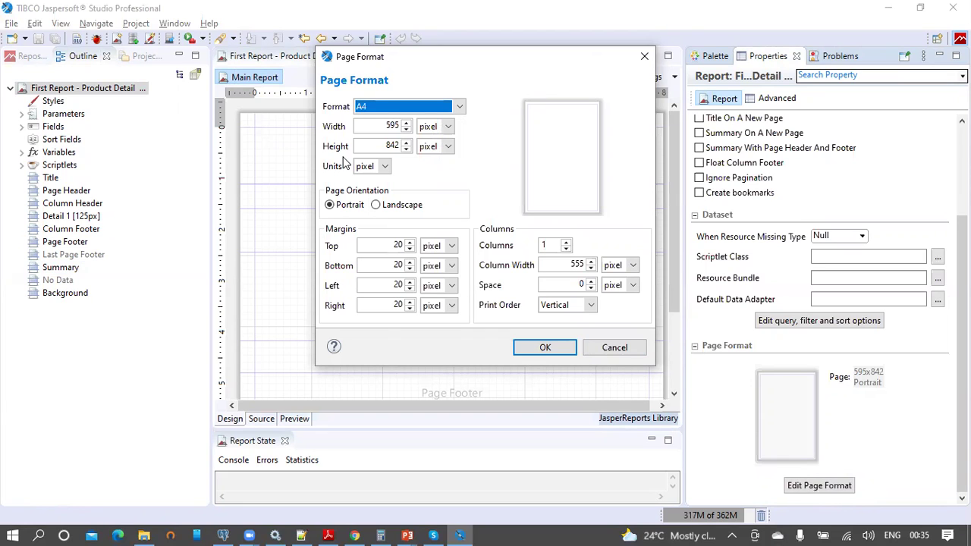
{"action": "left_click", "coordinate": [448, 127]}
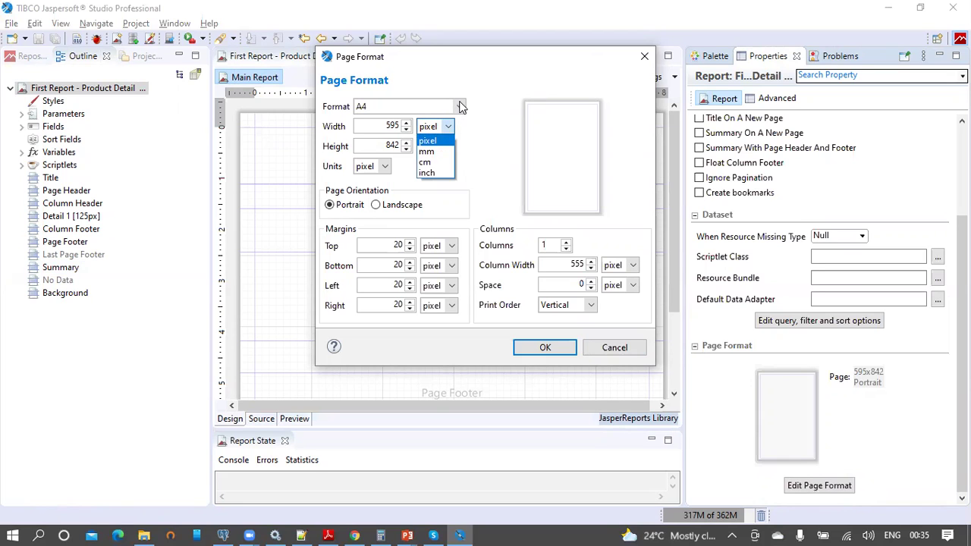
{"action": "left_click", "coordinate": [461, 106]}
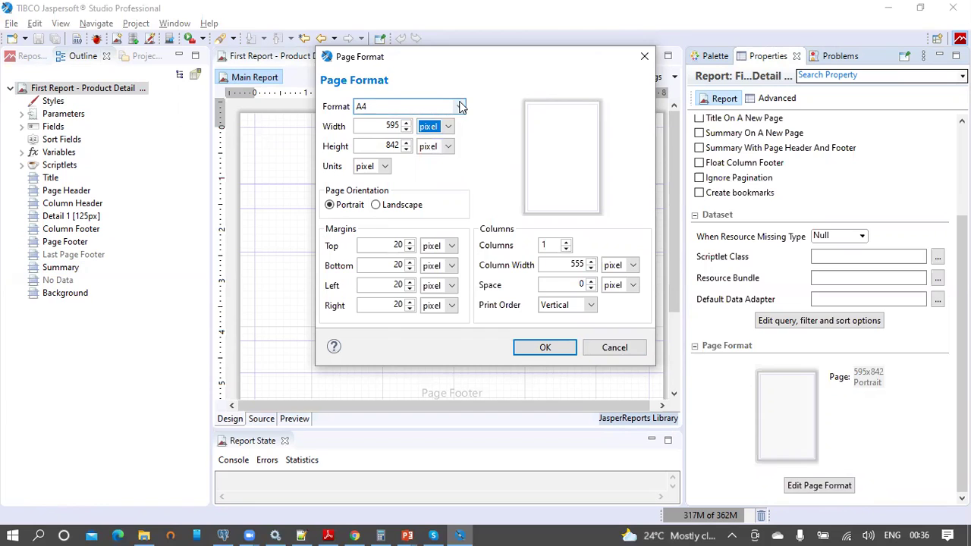
{"action": "left_click", "coordinate": [460, 111]}
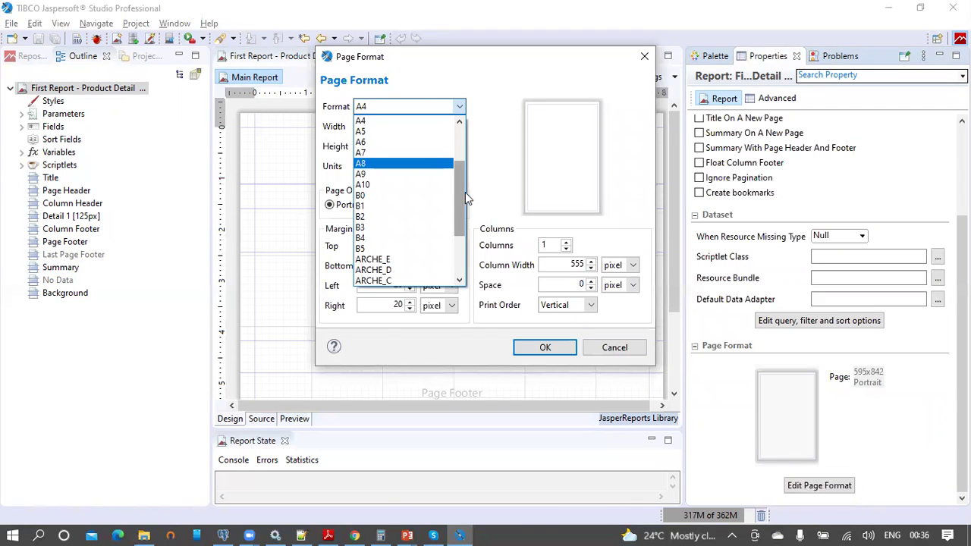
{"action": "left_click", "coordinate": [486, 103]}
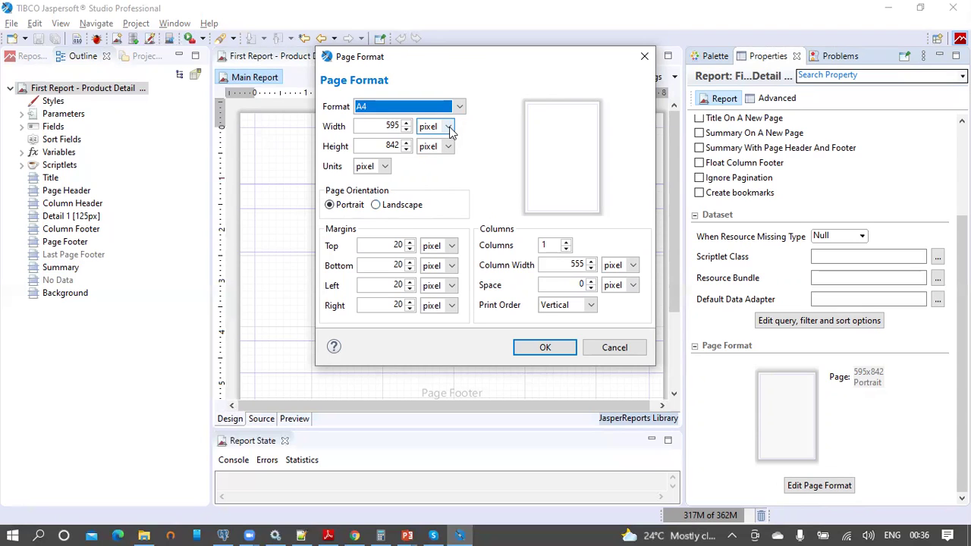
Step: Try millimetres for the page width, revert to pixels, and keep Vertical print order
{"action": "left_click", "coordinate": [449, 127]}
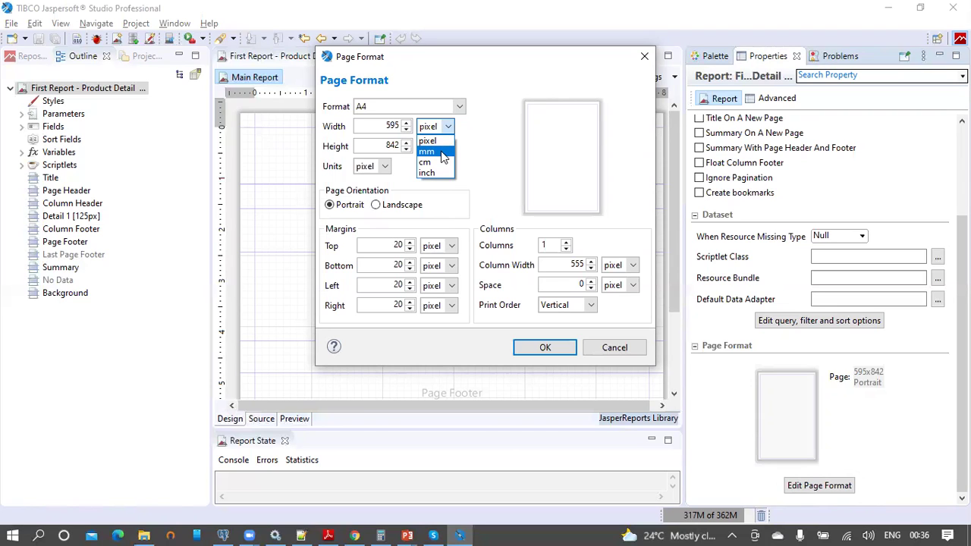
{"action": "left_click", "coordinate": [428, 152]}
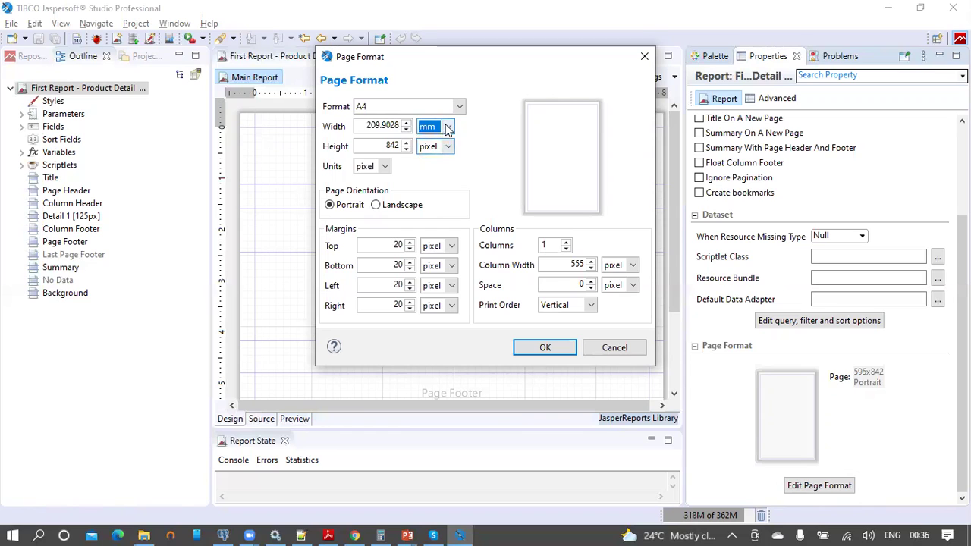
{"action": "left_click", "coordinate": [440, 127]}
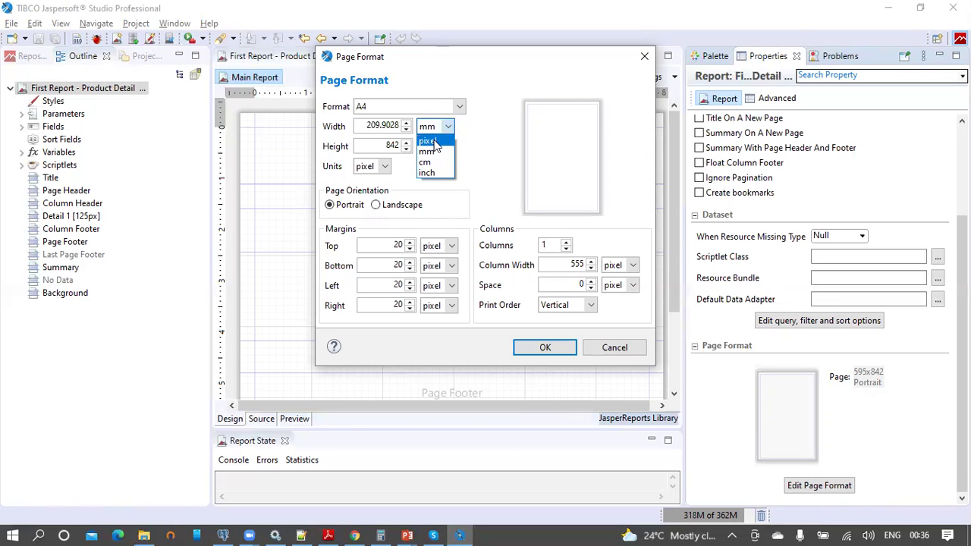
{"action": "left_click", "coordinate": [434, 142]}
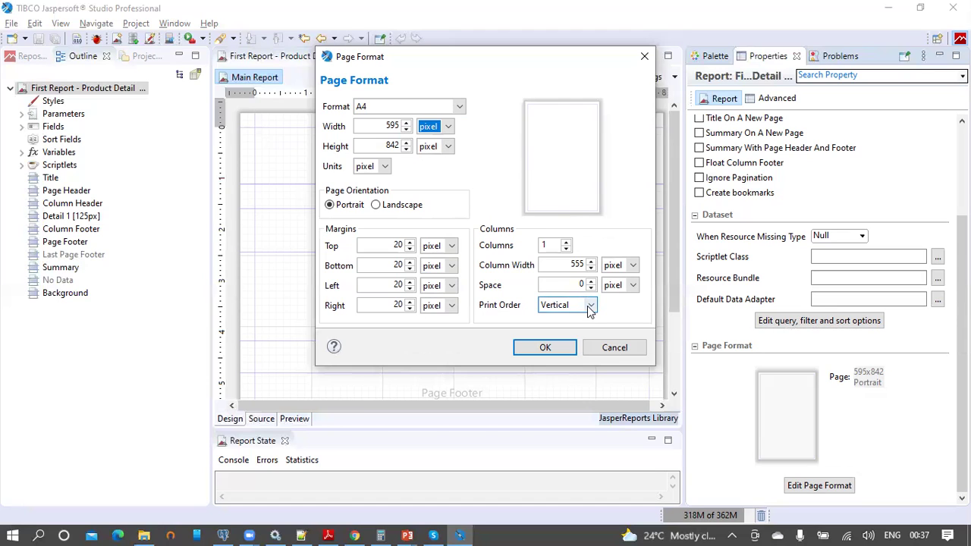
{"action": "left_click", "coordinate": [590, 306]}
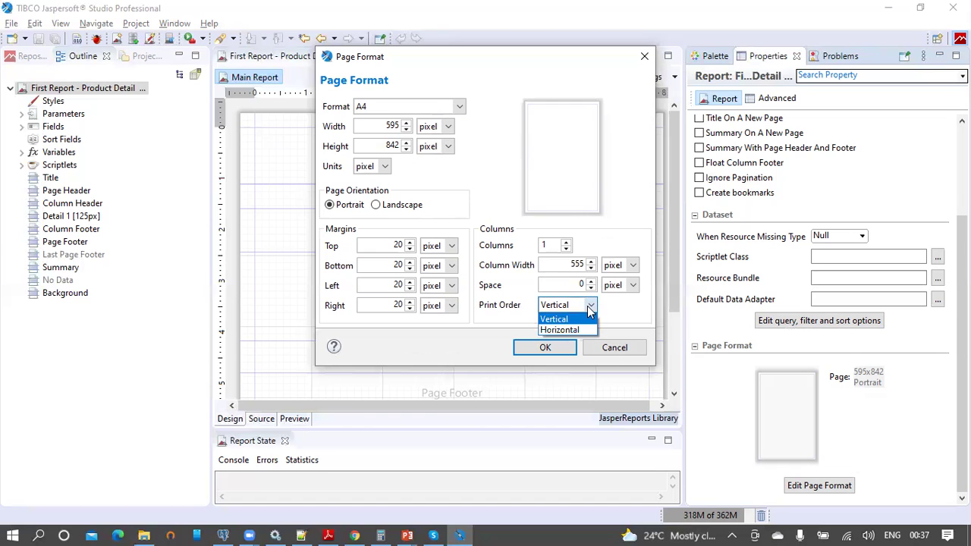
{"action": "left_click", "coordinate": [591, 308]}
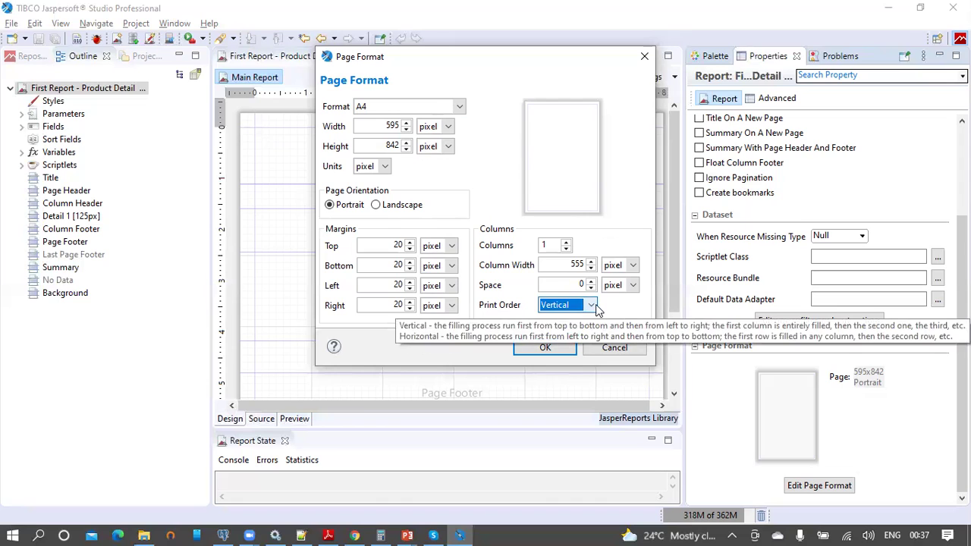
Step: Cancel the Page Format dialog and expand Fields to list product_id through net_weight
{"action": "left_click", "coordinate": [616, 349]}
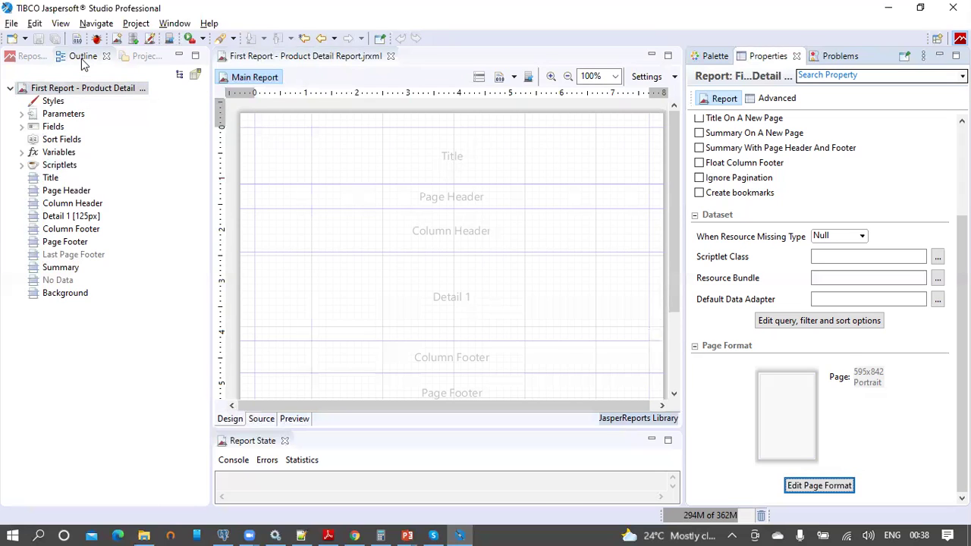
{"action": "left_click", "coordinate": [22, 127]}
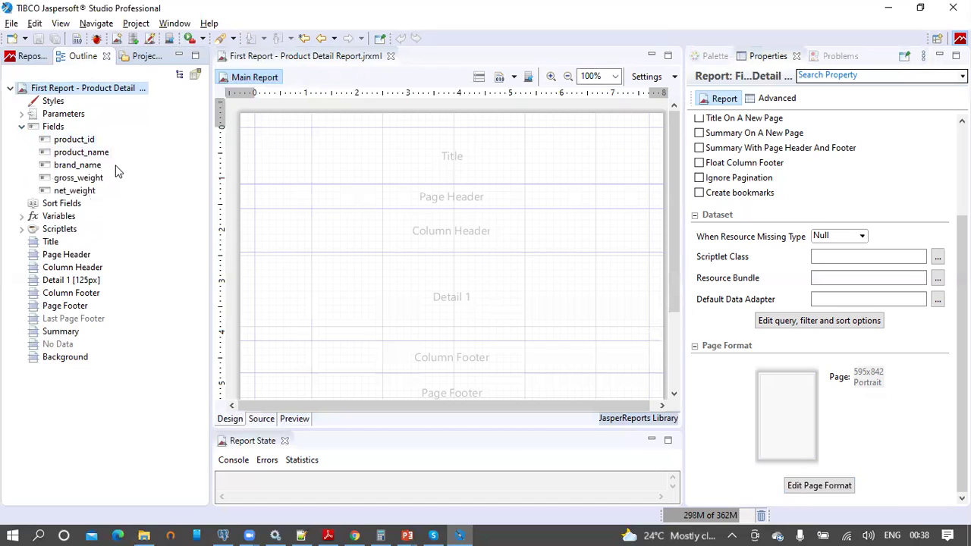
Step: Drag product_id, product_name, gross_weight and net_weight onto Detail 1, escaping the calculation wizard
{"action": "left_click", "coordinate": [89, 142]}
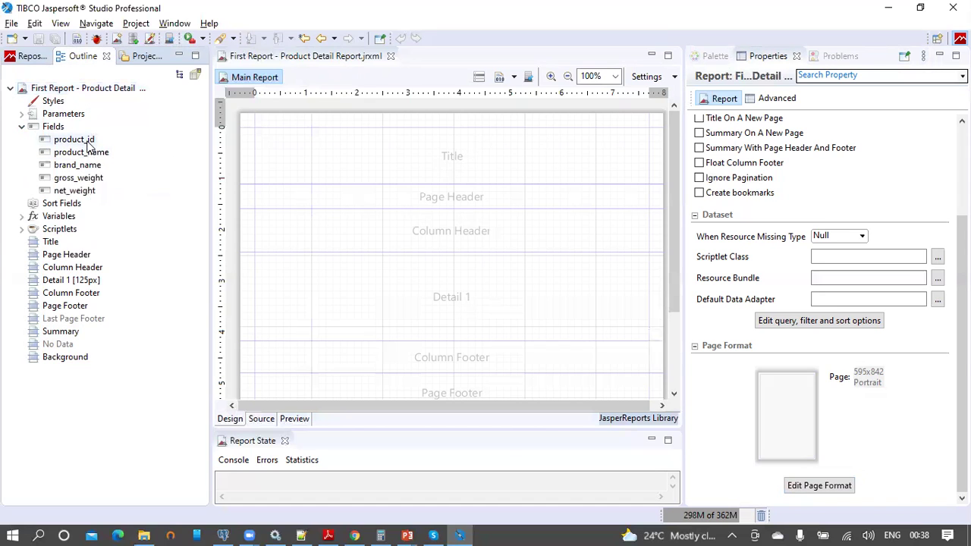
{"action": "left_click", "coordinate": [93, 152], "text": "ctrl"}
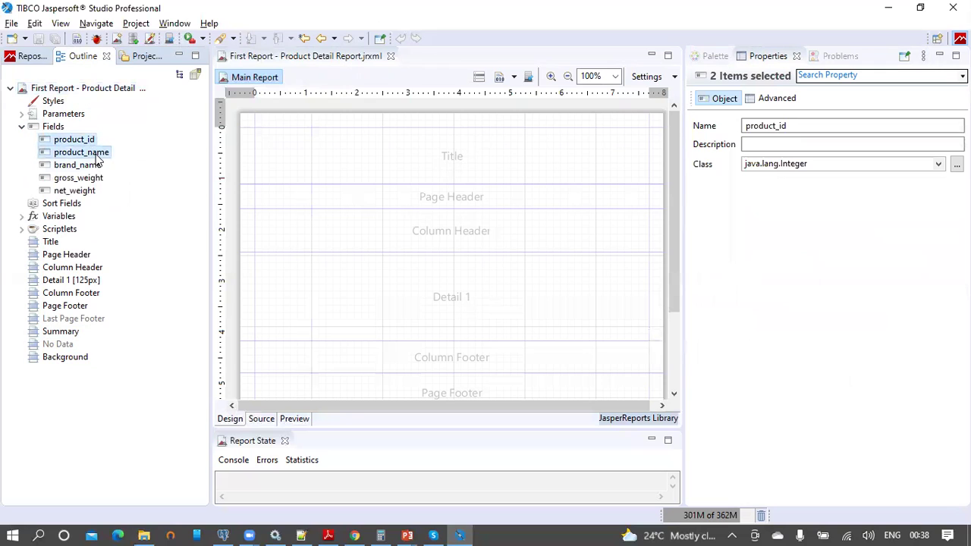
{"action": "left_click", "coordinate": [96, 179], "text": "ctrl"}
{"action": "left_click", "coordinate": [92, 191], "text": "ctrl"}
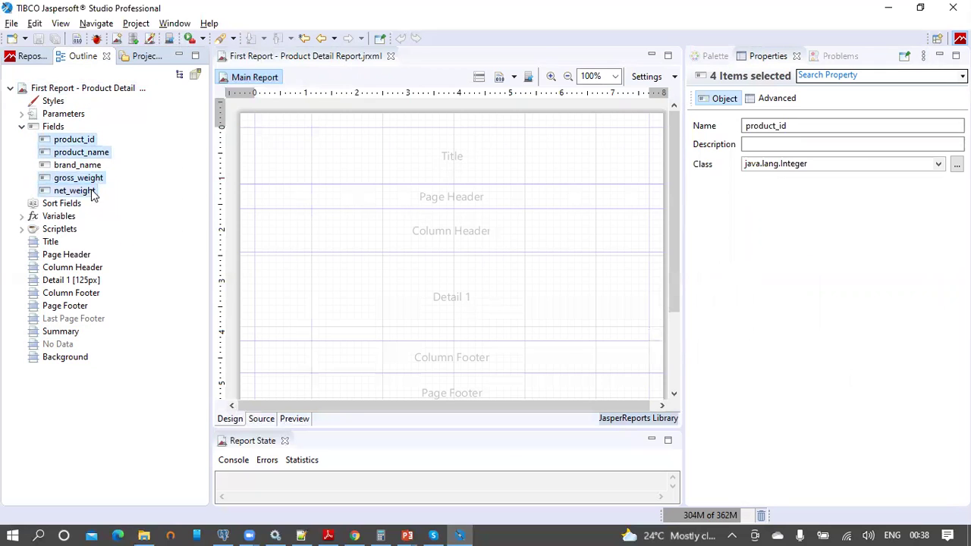
{"action": "left_click_drag", "start_coordinate": [79, 152], "coordinate": [330, 240]}
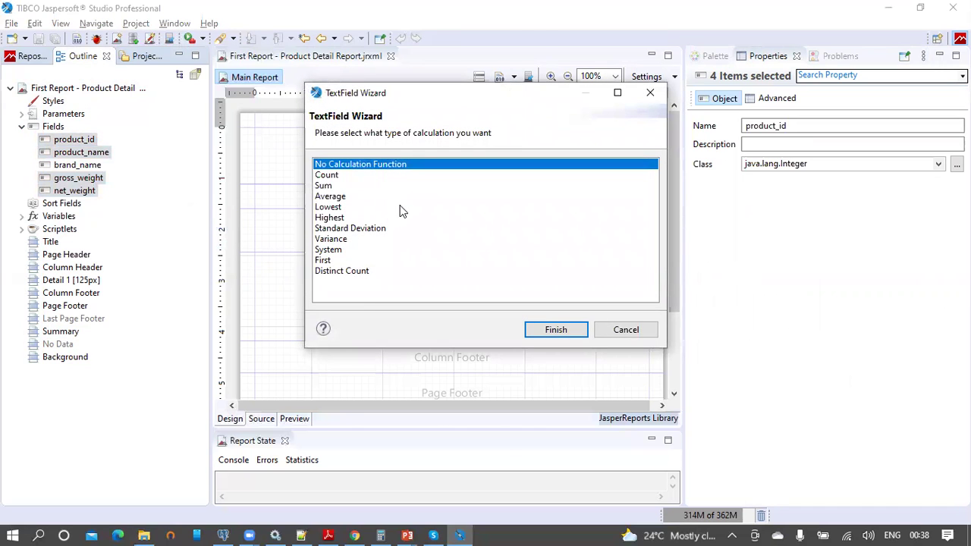
{"action": "key", "text": "Escape"}
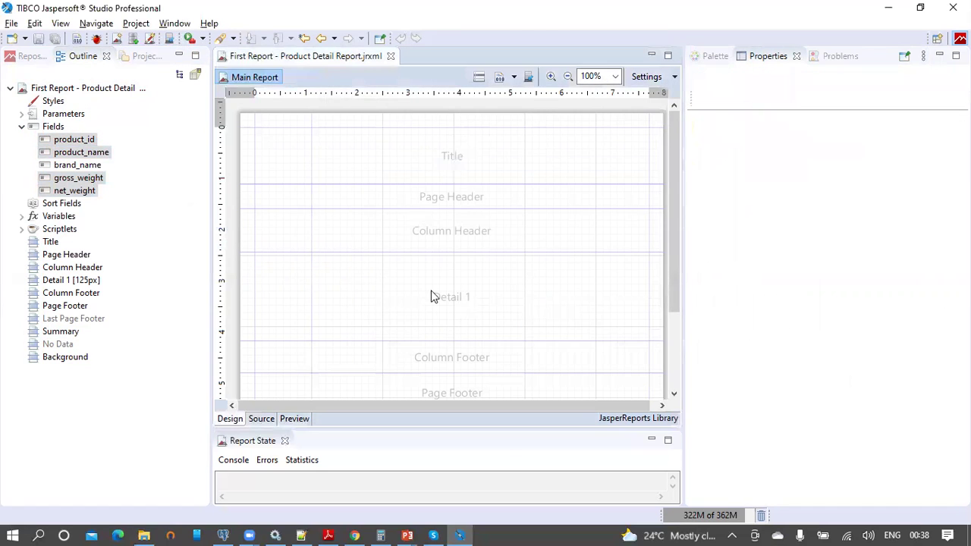
Step: Drop the four fields into Detail 1 again and fit the Column Header band to its labels
{"action": "left_click", "coordinate": [83, 141]}
{"action": "left_click", "coordinate": [95, 153], "text": "shift"}
{"action": "left_click", "coordinate": [93, 179], "text": "ctrl"}
{"action": "left_click", "coordinate": [91, 191], "text": "ctrl"}
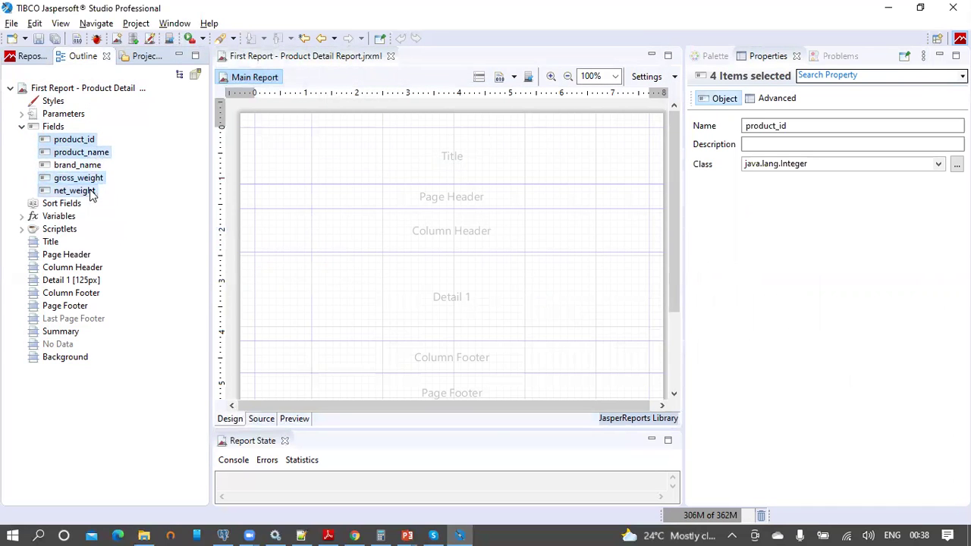
{"action": "left_click_drag", "start_coordinate": [88, 154], "coordinate": [307, 286]}
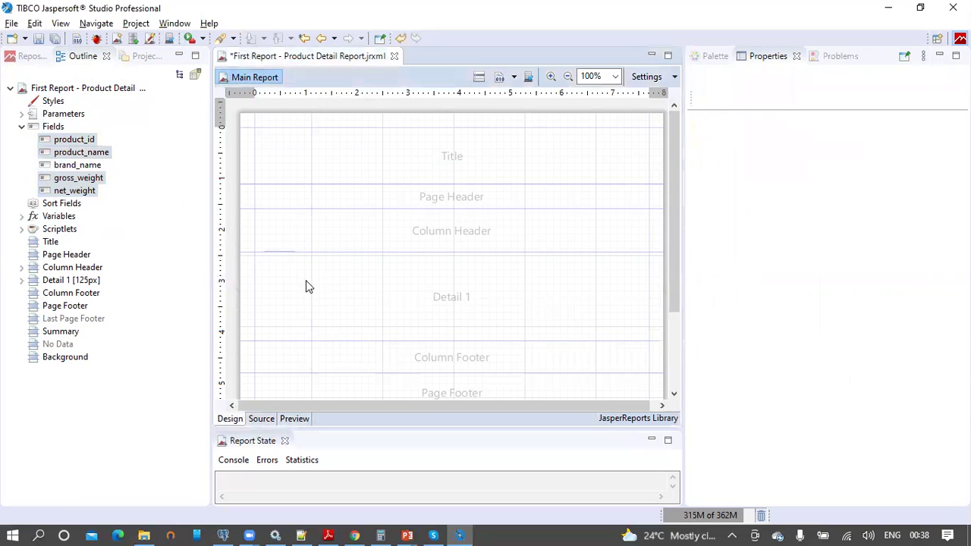
{"action": "left_click", "coordinate": [246, 240]}
{"action": "left_click", "coordinate": [246, 240]}
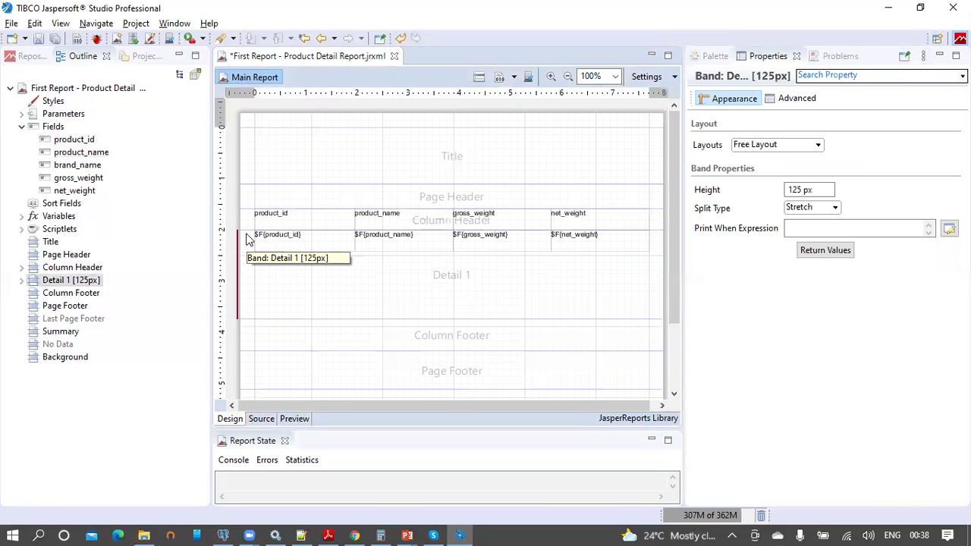
Step: Shrink the Detail 1 band to fit and place a new Text Field in the Title band
{"action": "double_click", "coordinate": [246, 243]}
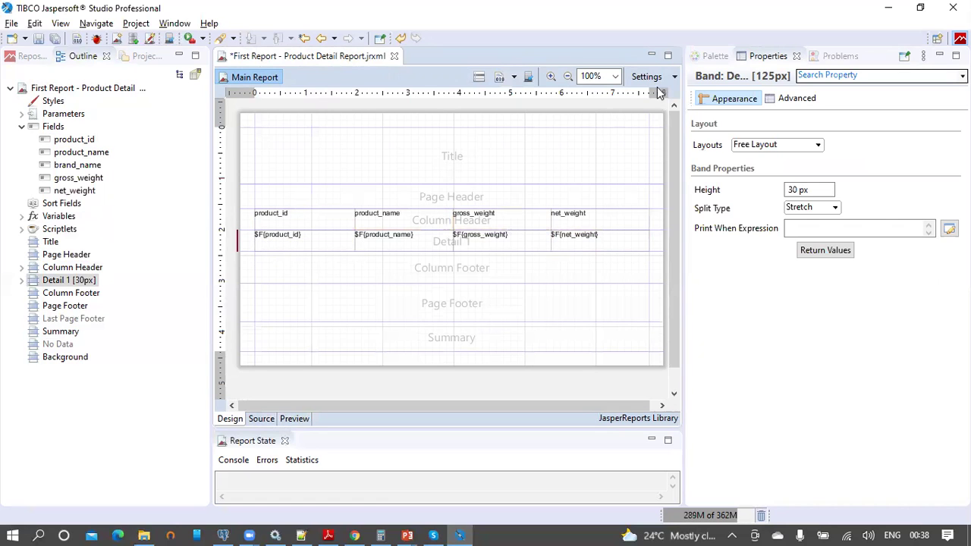
{"action": "left_click", "coordinate": [711, 56]}
{"action": "left_click_drag", "start_coordinate": [720, 111], "coordinate": [279, 142]}
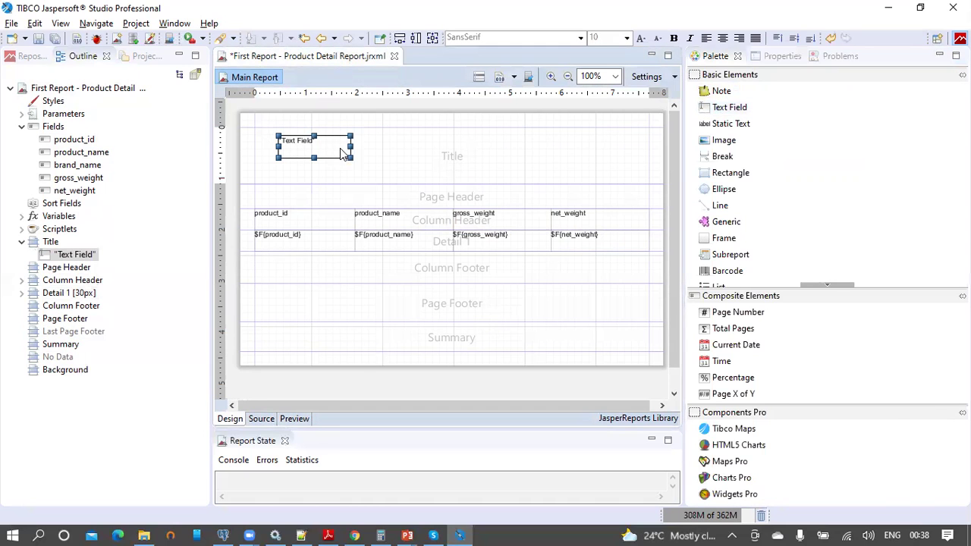
Step: Copy the report name comment line from the pgAdmin query and return to Jaspersoft
{"action": "left_click", "coordinate": [225, 535]}
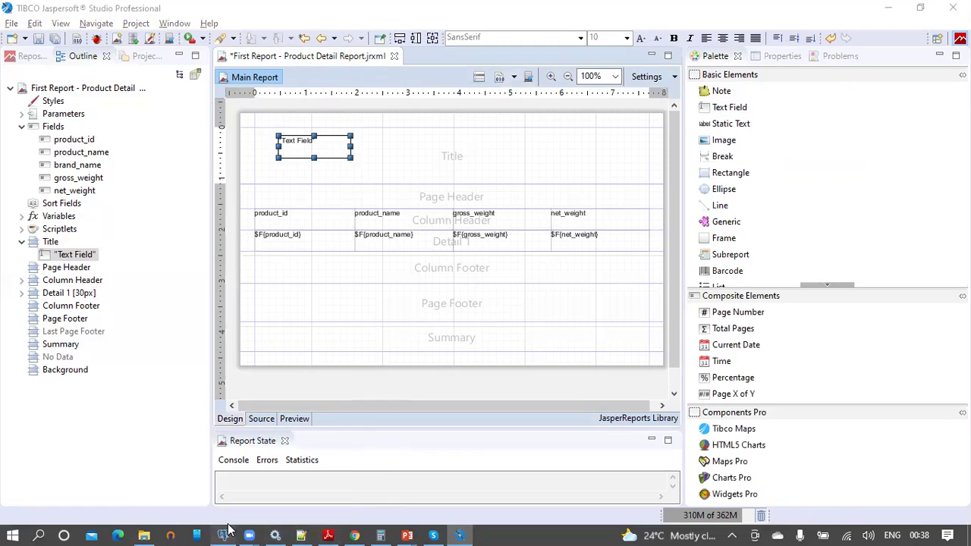
{"action": "left_click", "coordinate": [481, 146]}
{"action": "left_click_drag", "start_coordinate": [494, 146], "coordinate": [271, 137]}
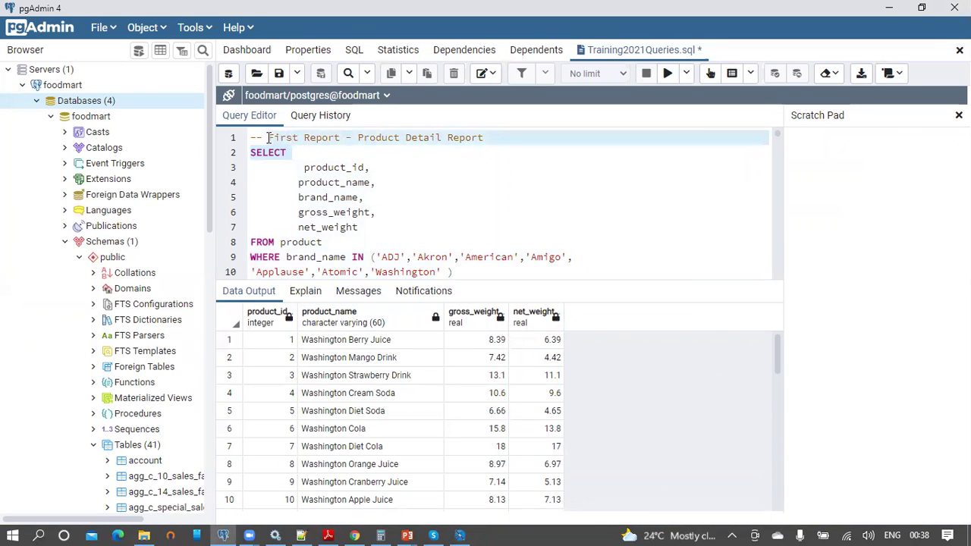
{"action": "key", "text": "alt+Tab"}
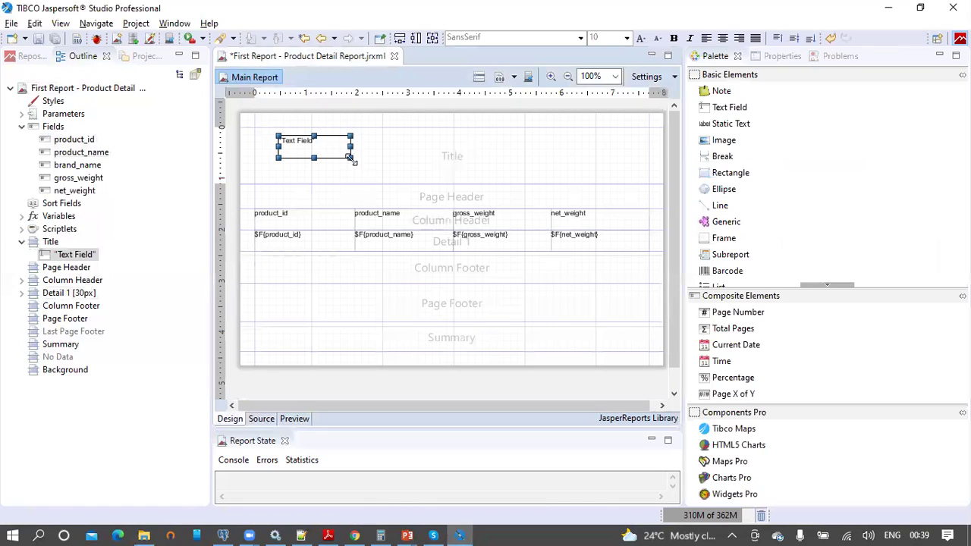
Step: Stretch the Title field to band width and set its expression to "First Report - Product Detail Report"
{"action": "left_click", "coordinate": [400, 39]}
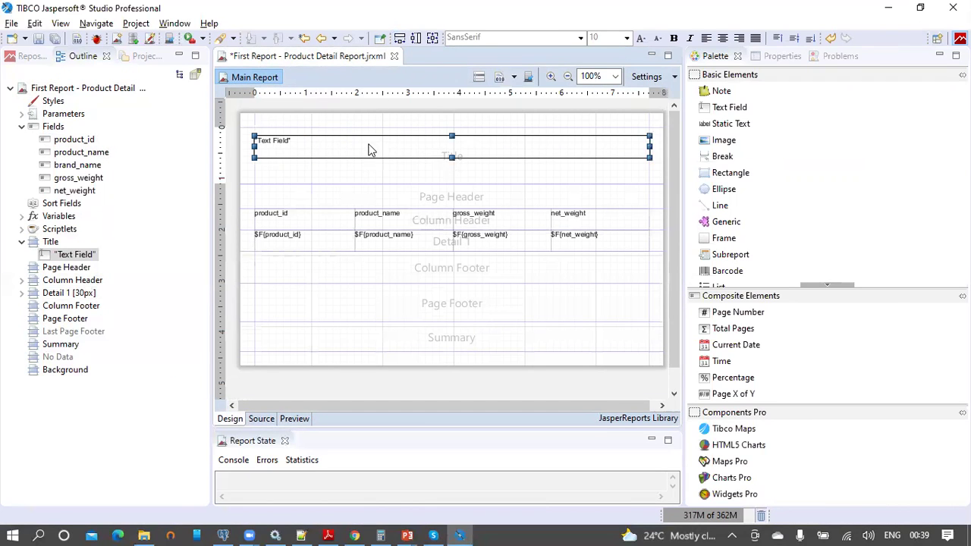
{"action": "double_click", "coordinate": [309, 140]}
{"action": "key", "text": "BackSpace"}
{"action": "type", "text": "\"First Report - Product Detail Report SELECT"}
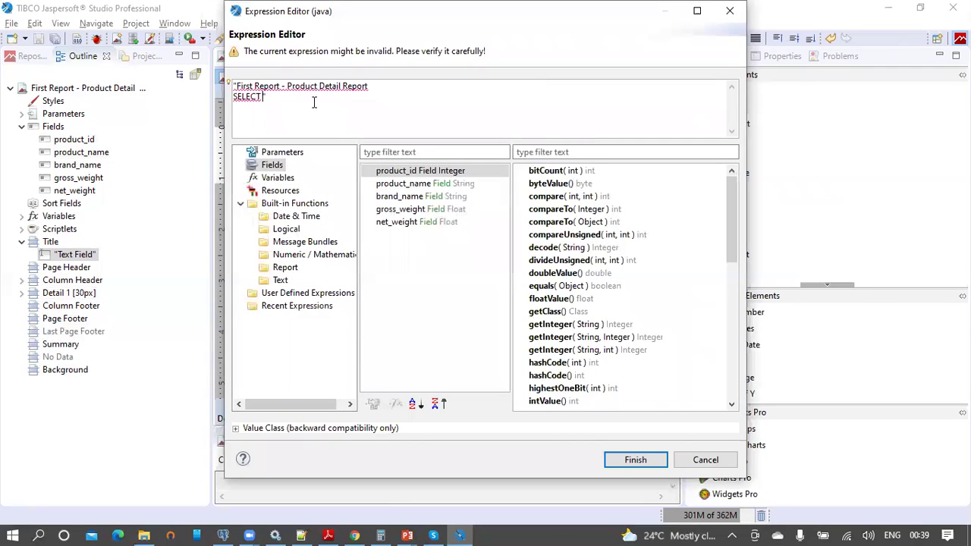
{"action": "key", "text": "BackSpace"}
{"action": "key", "text": "BackSpace"}
{"action": "key", "text": "BackSpace"}
{"action": "left_click", "coordinate": [642, 460]}
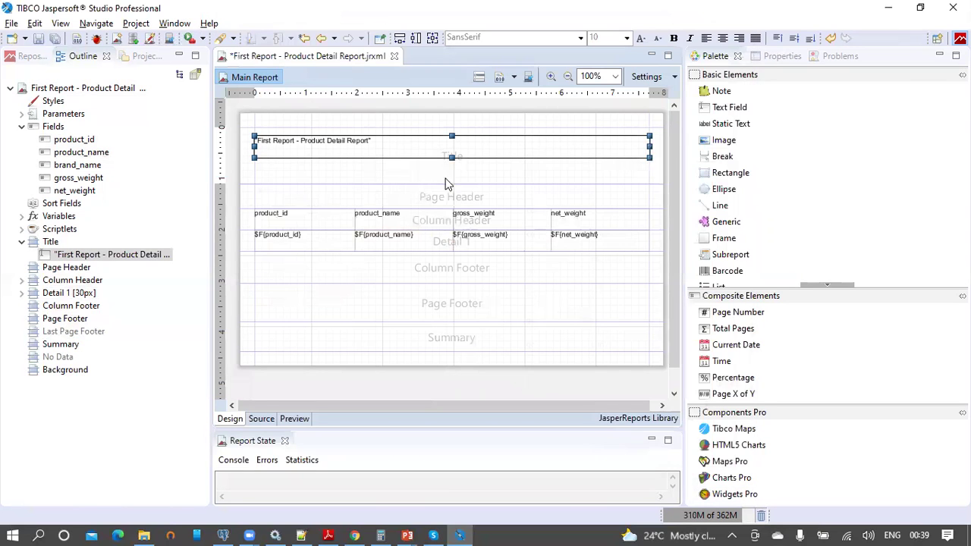
{"action": "left_click", "coordinate": [443, 180]}
Step: Add a Text Field to the Page Header and stretch it to the full band width
{"action": "left_click", "coordinate": [441, 200]}
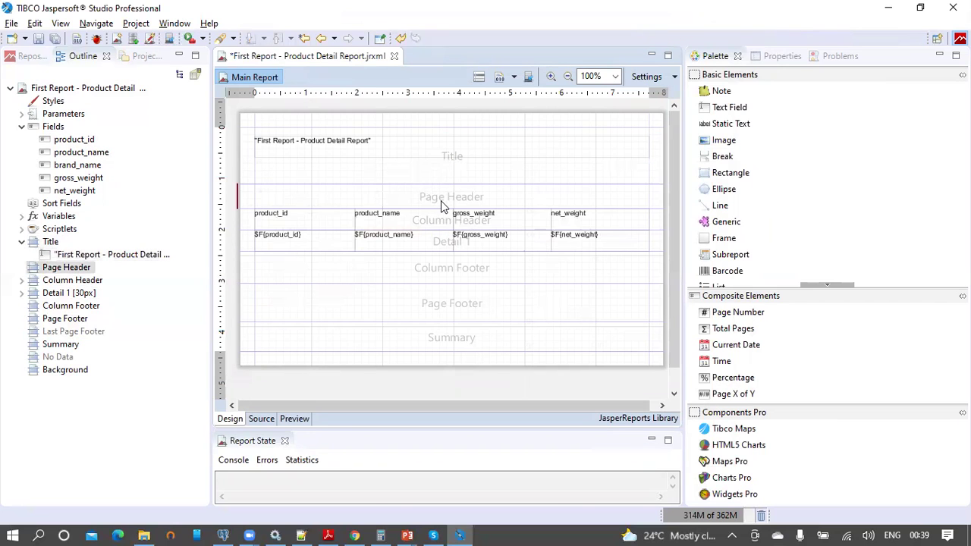
{"action": "left_click_drag", "start_coordinate": [729, 107], "coordinate": [291, 195]}
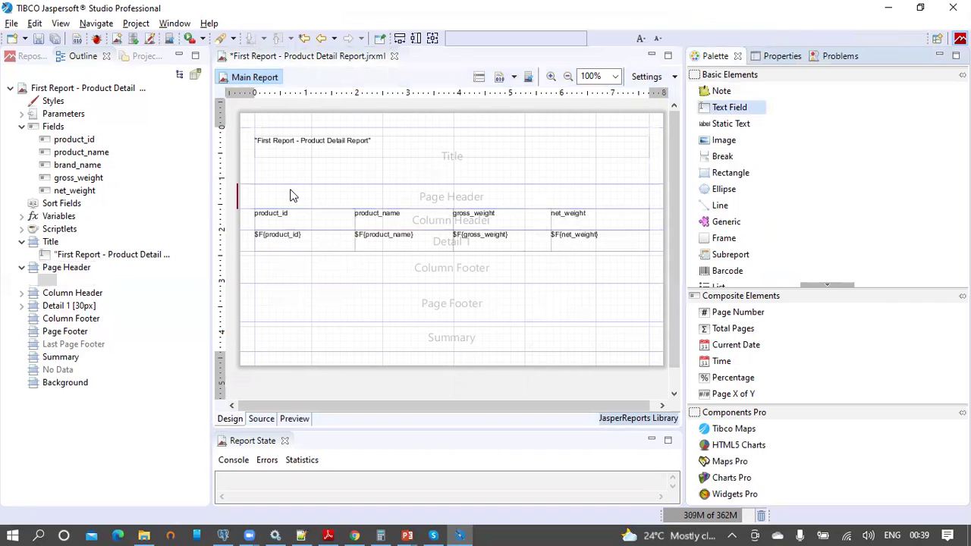
{"action": "mouse_move", "coordinate": [290, 201]}
{"action": "left_mouse_down"}
{"action": "mouse_move", "coordinate": [257, 195]}
{"action": "mouse_move", "coordinate": [273, 196]}
{"action": "left_mouse_up"}
{"action": "left_click_drag", "start_coordinate": [362, 194], "coordinate": [604, 194]}
{"action": "left_click", "coordinate": [397, 35]}
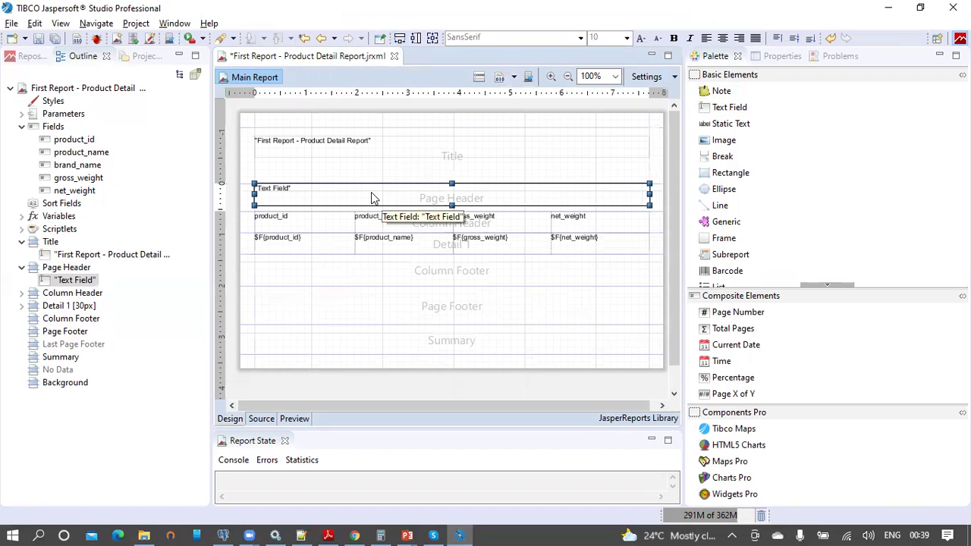
Step: Set the field's text to "This report indicates the product details" and shrink the Page Header band
{"action": "double_click", "coordinate": [334, 188]}
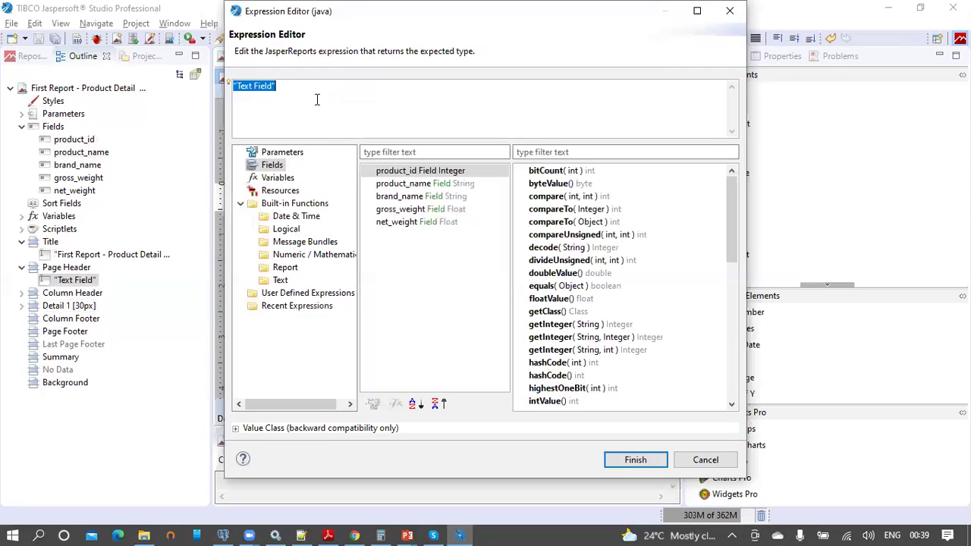
{"action": "key", "text": "BackSpace"}
{"action": "type", "text": "\"This report indi"}
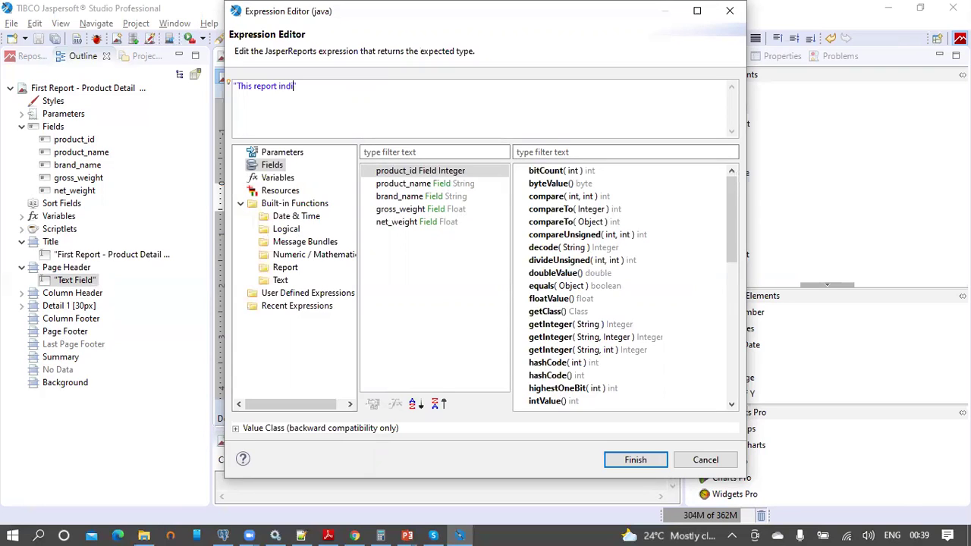
{"action": "type", "text": "cates the product de"}
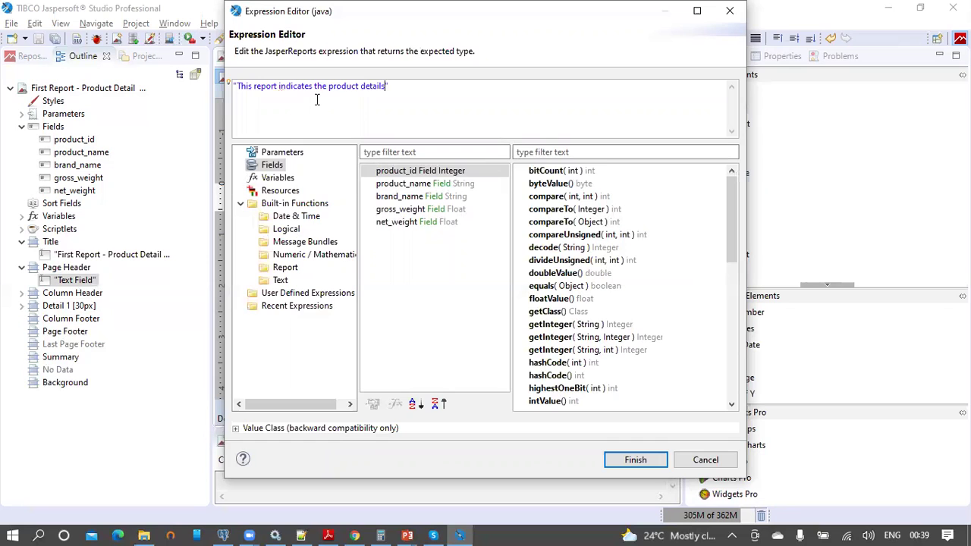
{"action": "type", "text": "tails"}
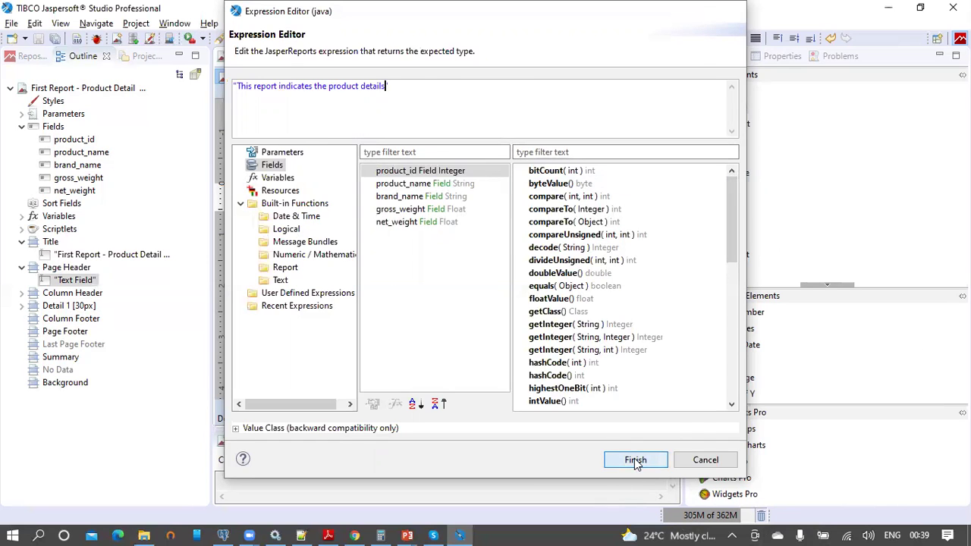
{"action": "left_click", "coordinate": [634, 459]}
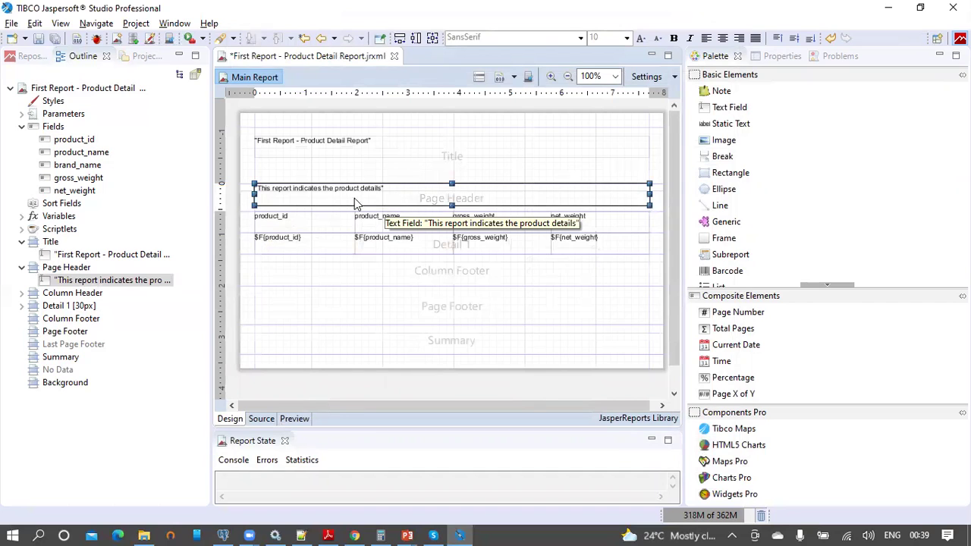
{"action": "left_click_drag", "start_coordinate": [250, 201], "coordinate": [250, 195]}
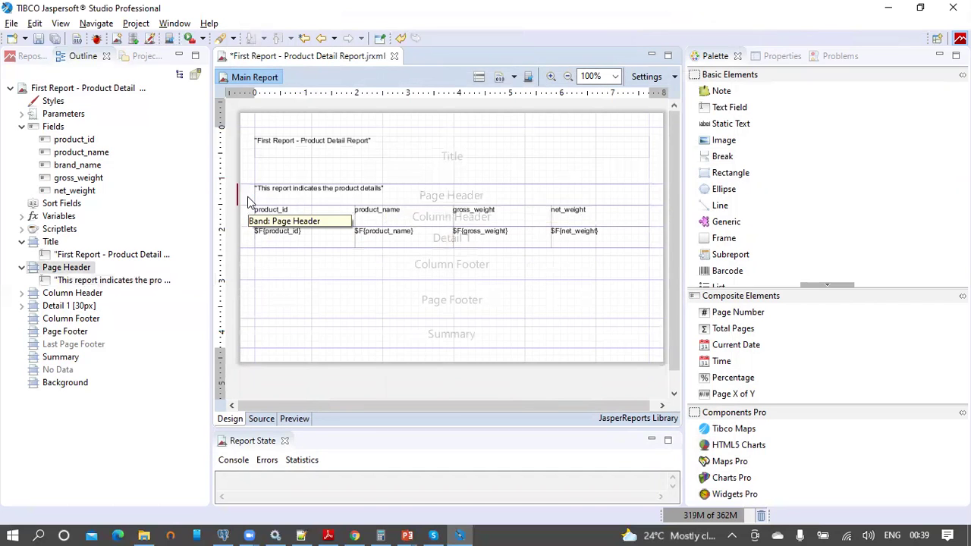
{"action": "left_click", "coordinate": [321, 164]}
Step: Shorten the Title band, add a Sum of net_weight under its column in the Column Footer, and shrink that band
{"action": "left_click_drag", "start_coordinate": [321, 184], "coordinate": [321, 165]}
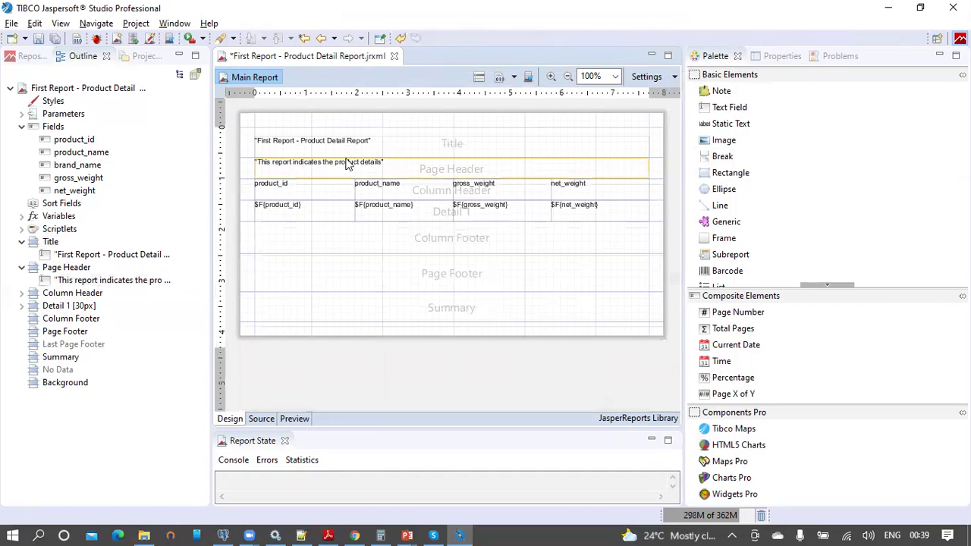
{"action": "left_click", "coordinate": [476, 245]}
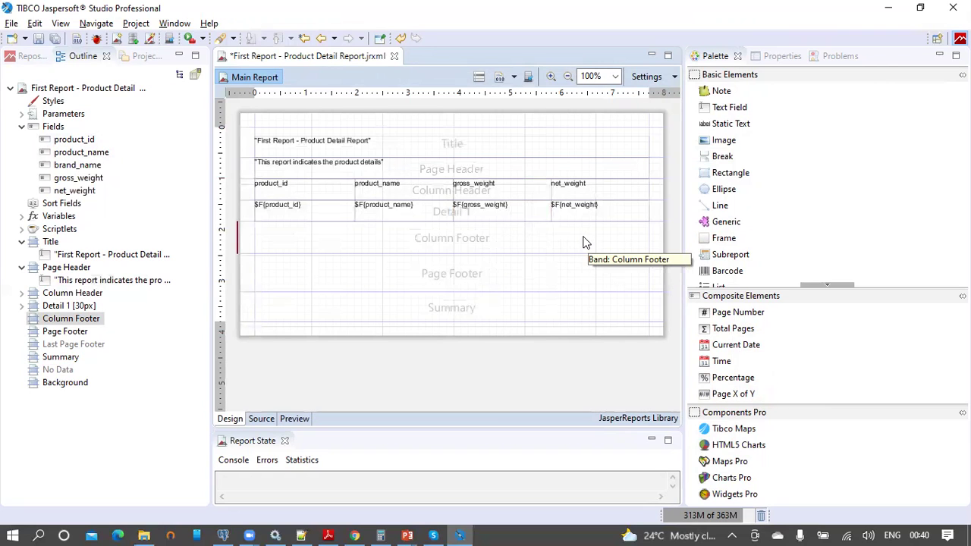
{"action": "left_click", "coordinate": [83, 194]}
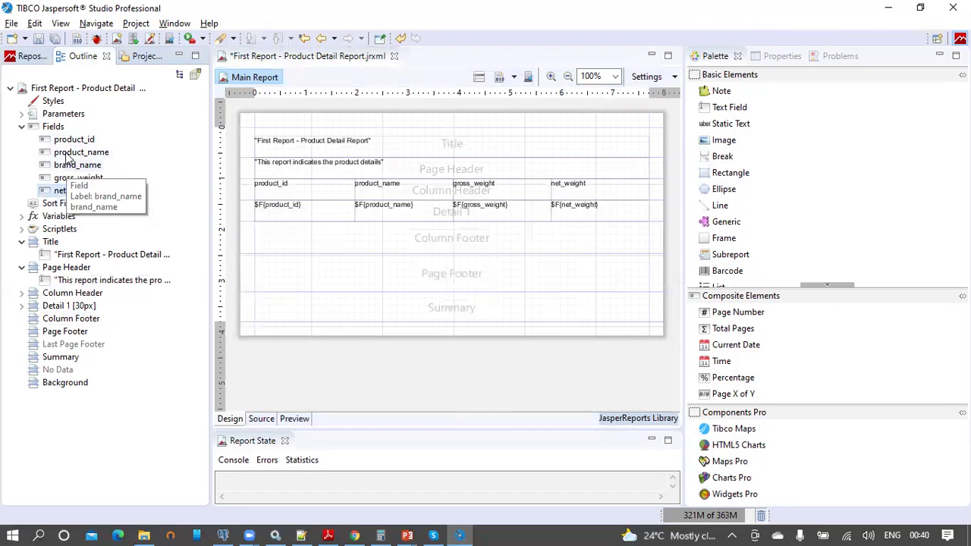
{"action": "left_click_drag", "start_coordinate": [67, 190], "coordinate": [583, 243]}
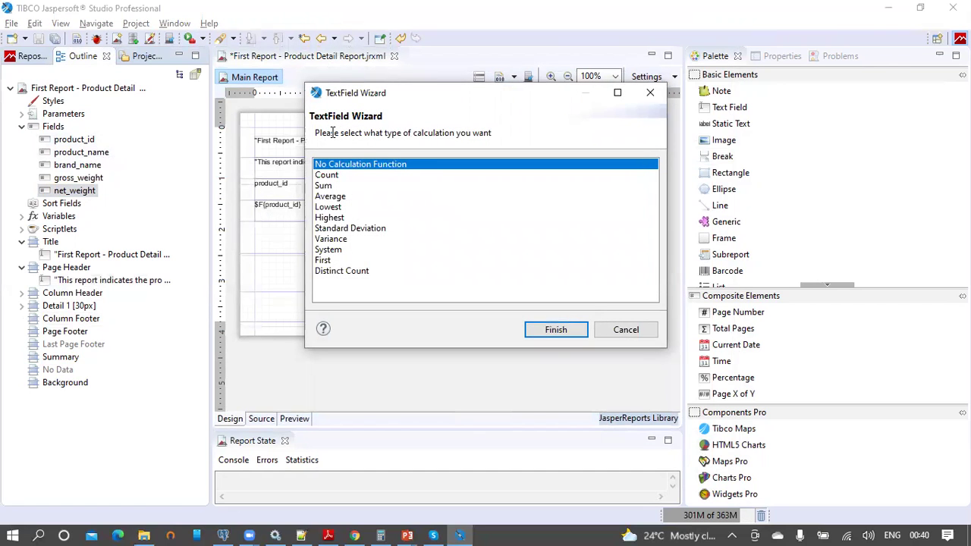
{"action": "left_click", "coordinate": [330, 190]}
{"action": "left_click", "coordinate": [552, 333]}
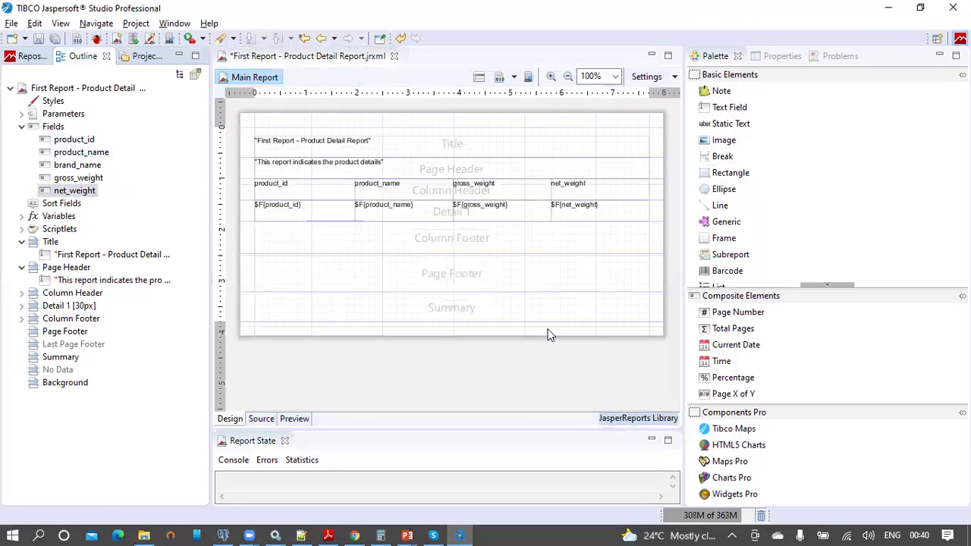
{"action": "left_click_drag", "start_coordinate": [596, 254], "coordinate": [650, 233]}
{"action": "left_click_drag", "start_coordinate": [486, 258], "coordinate": [486, 243]}
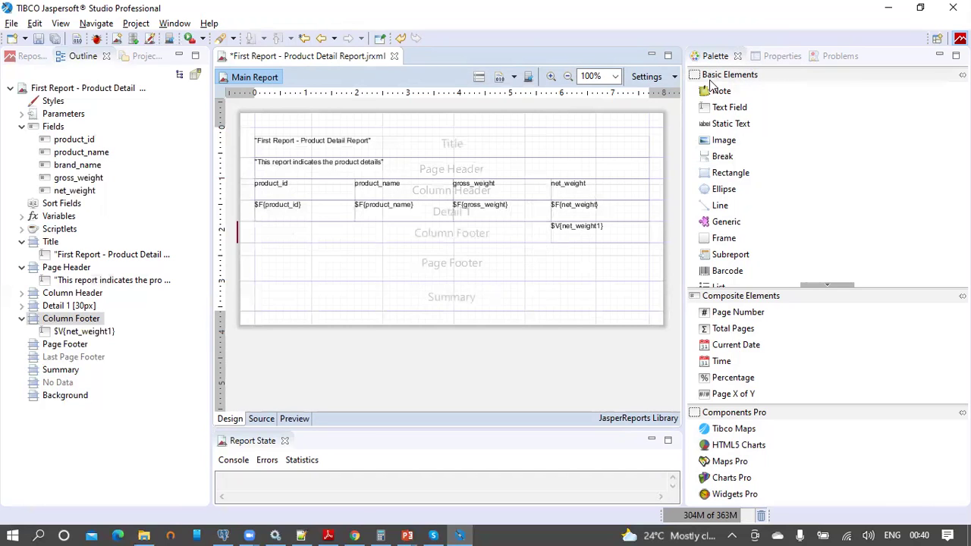
Step: Place a Page X of Y counter in the Page Footer with the " of " part beside the first
{"action": "left_click", "coordinate": [769, 76]}
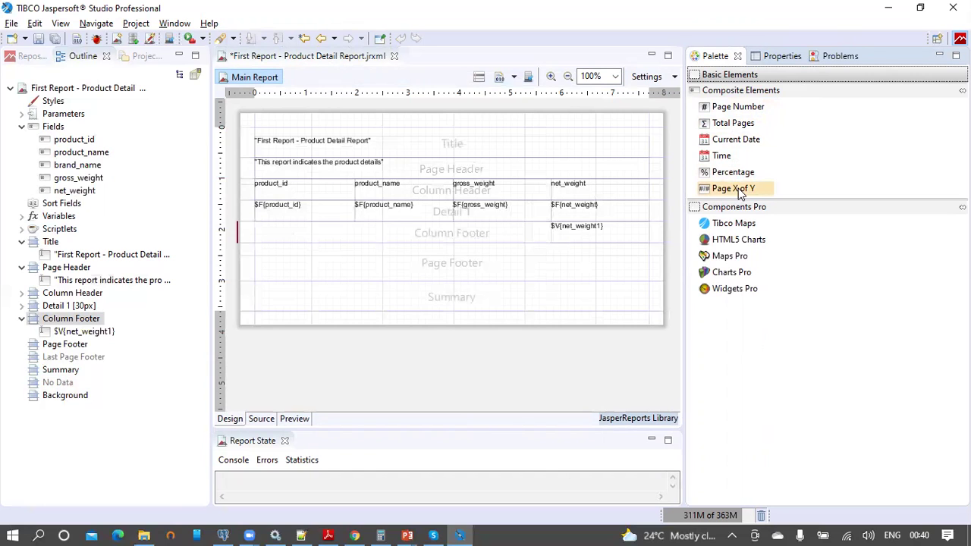
{"action": "left_click_drag", "start_coordinate": [732, 193], "coordinate": [550, 269]}
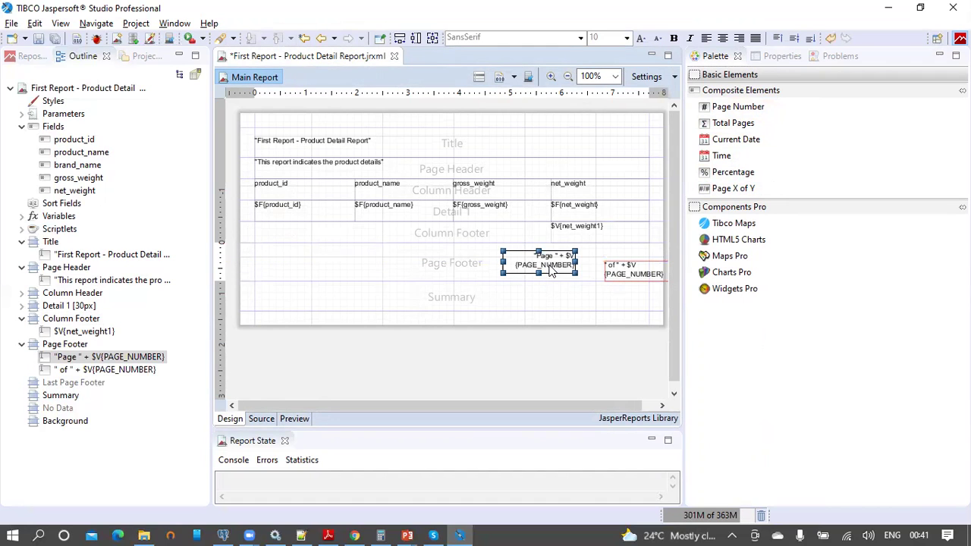
{"action": "left_click", "coordinate": [627, 275]}
{"action": "left_click_drag", "start_coordinate": [627, 275], "coordinate": [590, 264]}
{"action": "left_click", "coordinate": [454, 265]}
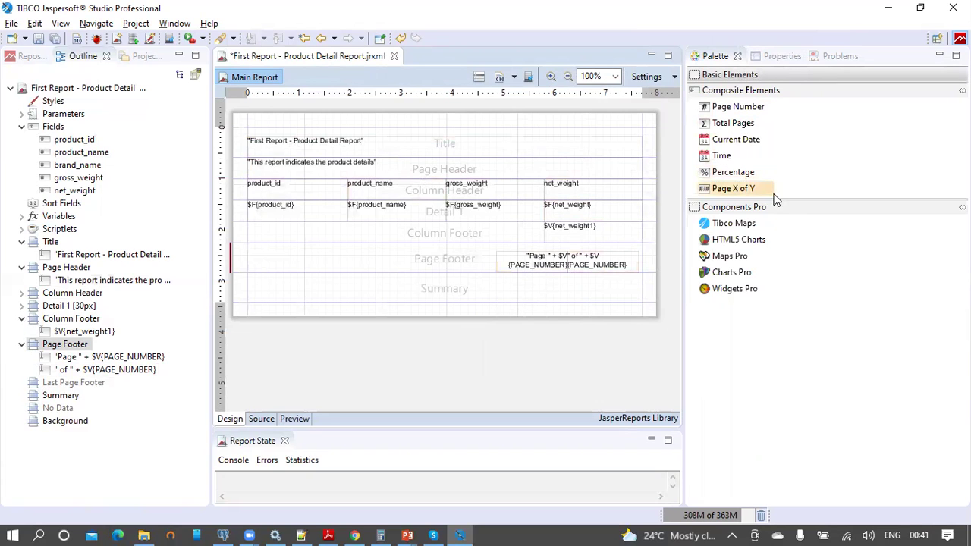
Step: Drop a chart into the Summary band and choose the Bar Chart type
{"action": "left_click", "coordinate": [748, 74]}
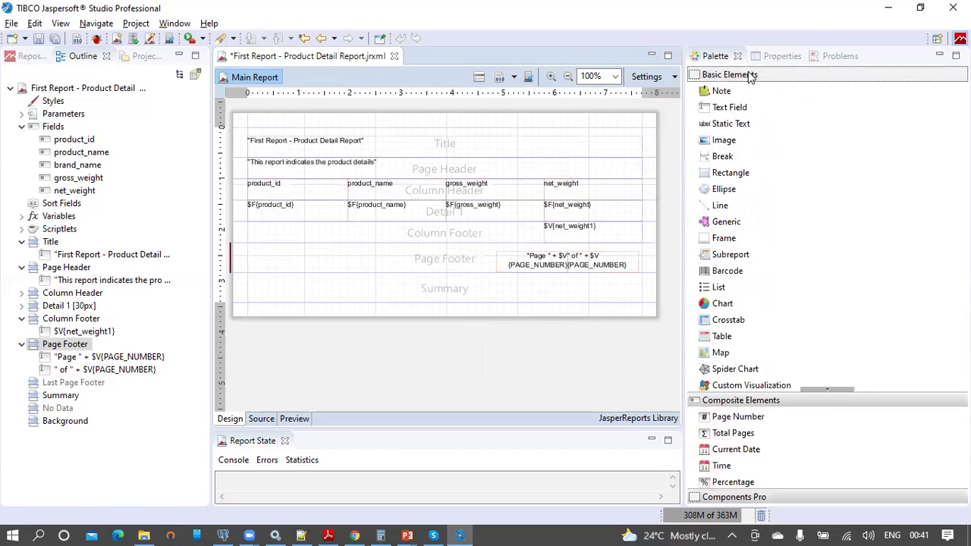
{"action": "left_click_drag", "start_coordinate": [723, 303], "coordinate": [336, 296]}
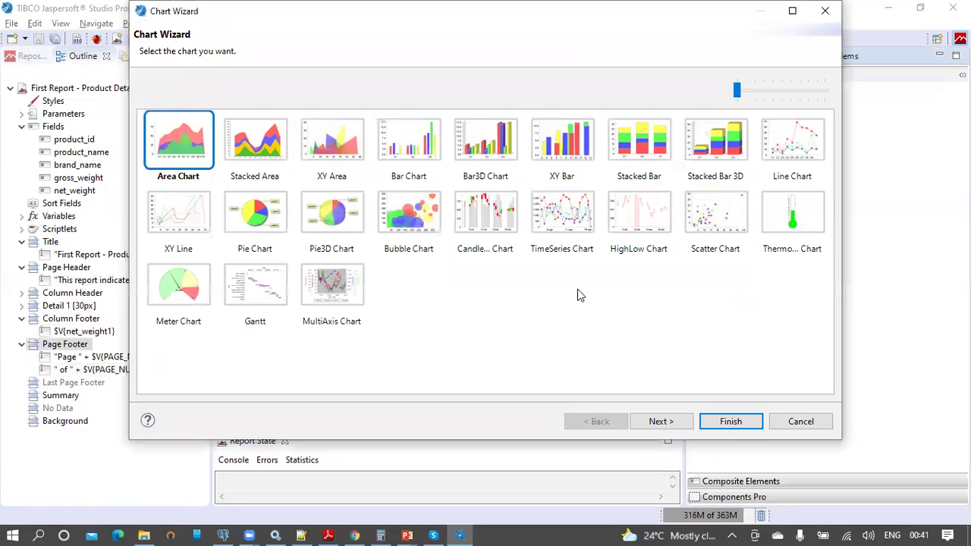
{"action": "left_click", "coordinate": [267, 222]}
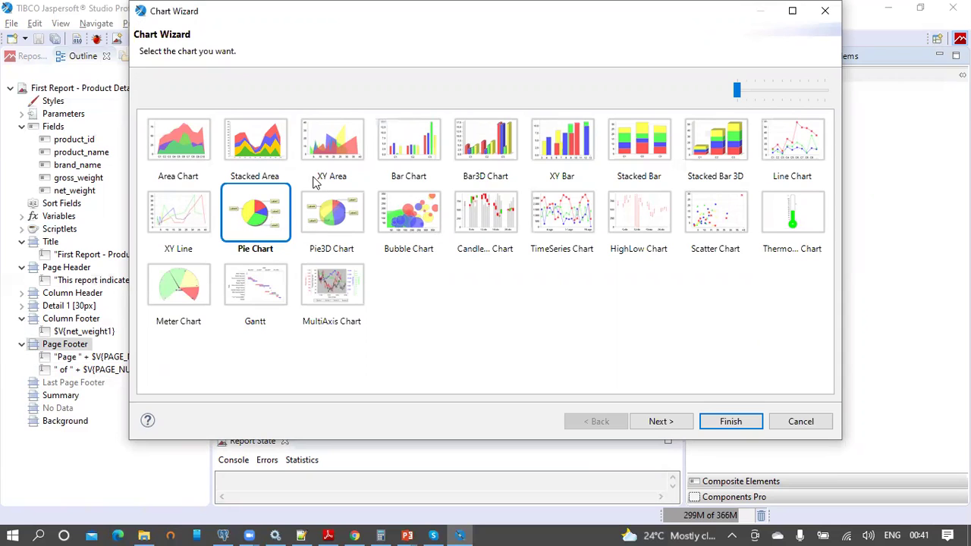
{"action": "left_click", "coordinate": [414, 145]}
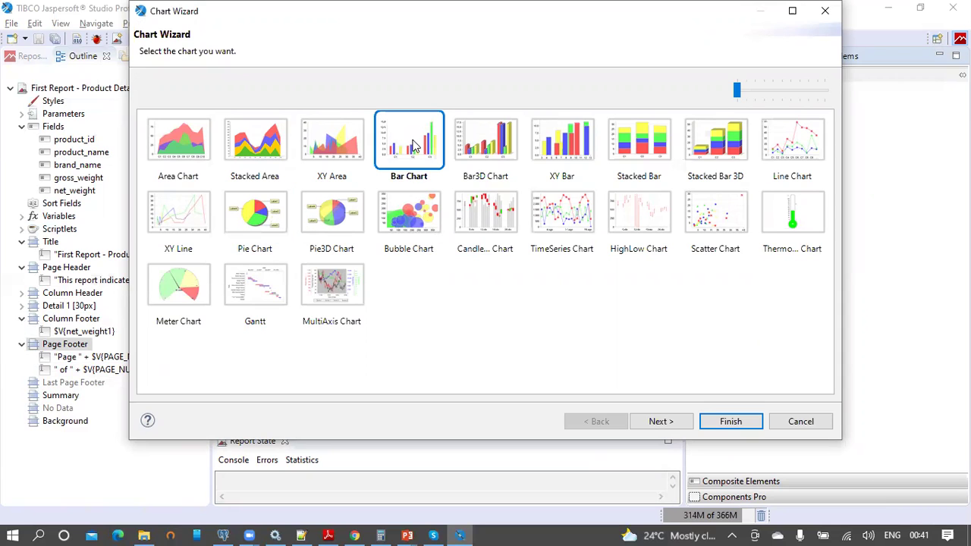
{"action": "left_click", "coordinate": [661, 420]}
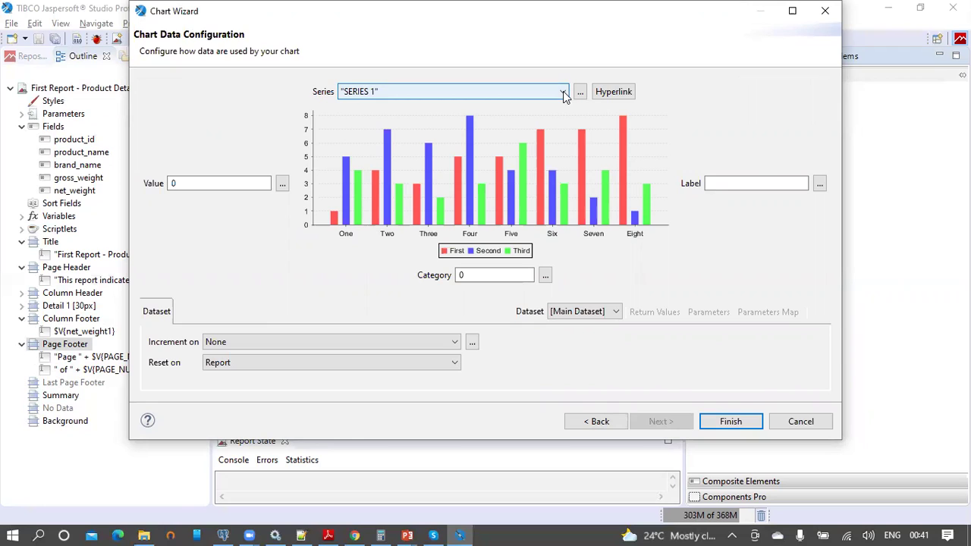
Step: Set the chart value to $F{net_weight} and category to $F{brand_name}, then finish the wizard
{"action": "left_click", "coordinate": [563, 91]}
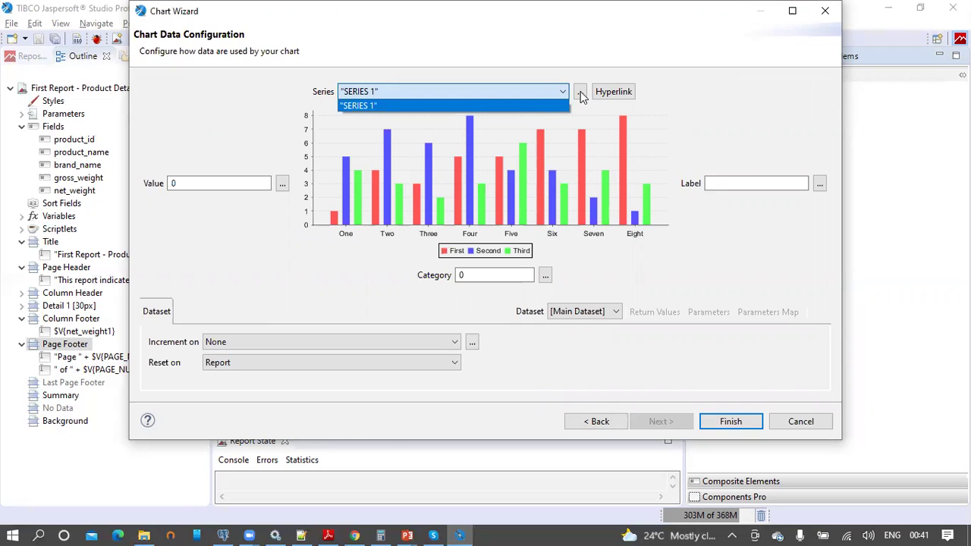
{"action": "left_click", "coordinate": [580, 91]}
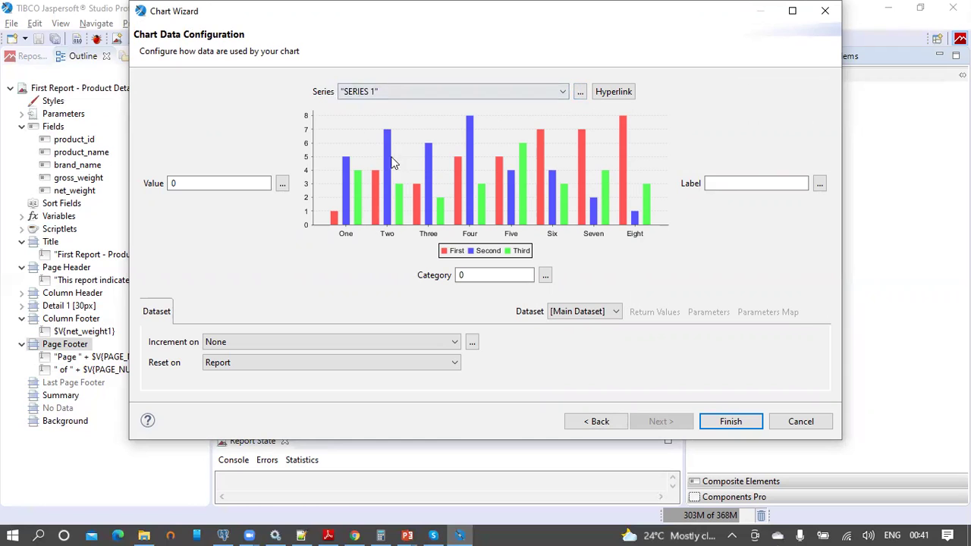
{"action": "left_click", "coordinate": [582, 92]}
{"action": "key", "text": "Escape"}
{"action": "left_click", "coordinate": [282, 184]}
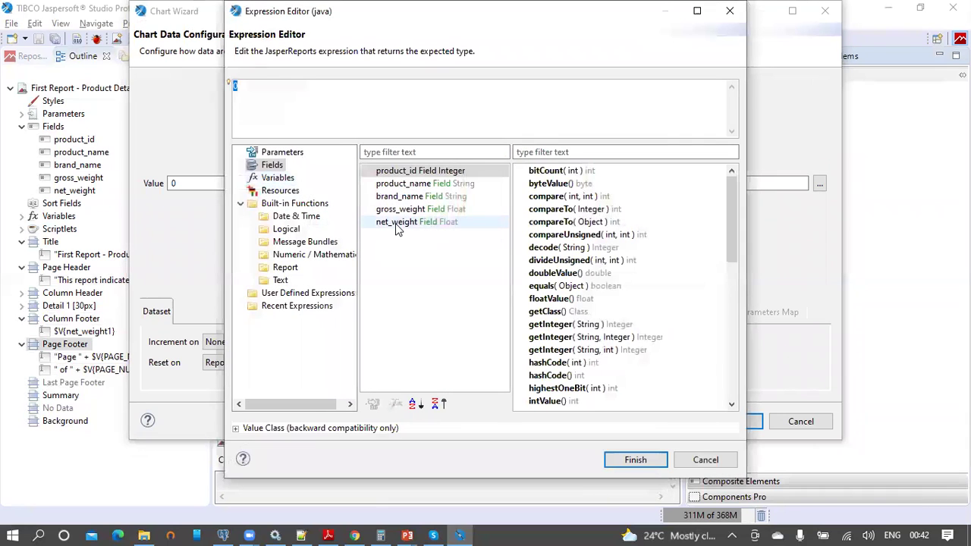
{"action": "double_click", "coordinate": [396, 226]}
{"action": "left_click", "coordinate": [636, 460]}
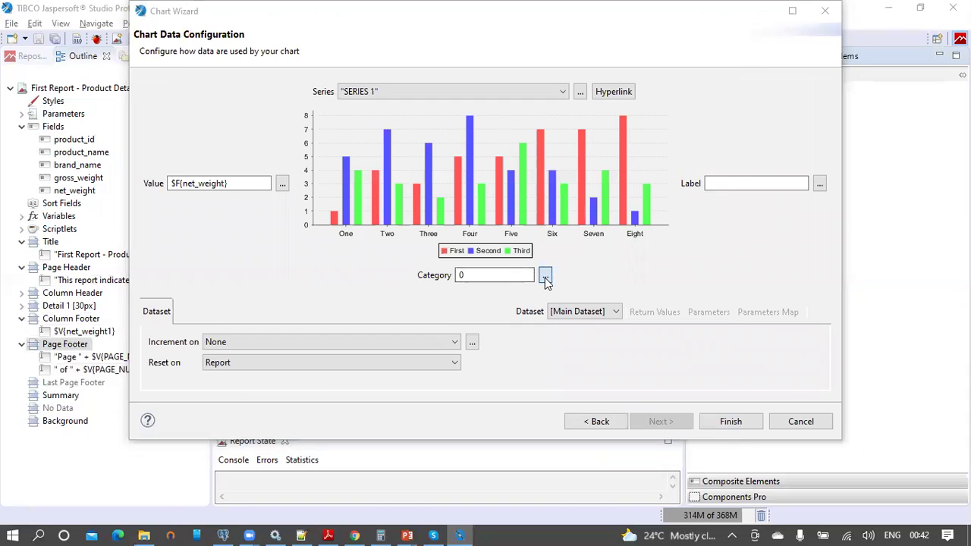
{"action": "left_click", "coordinate": [545, 276]}
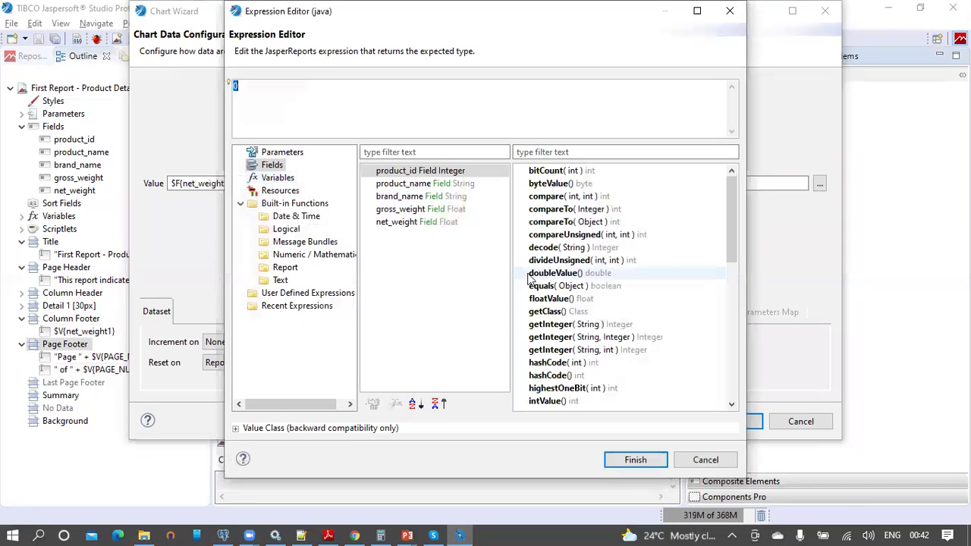
{"action": "double_click", "coordinate": [410, 195]}
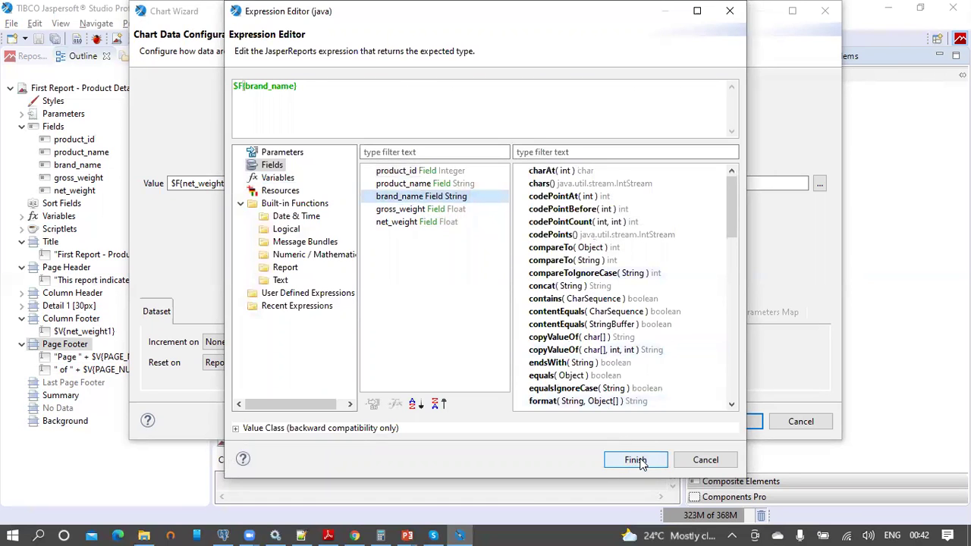
{"action": "left_click", "coordinate": [639, 460]}
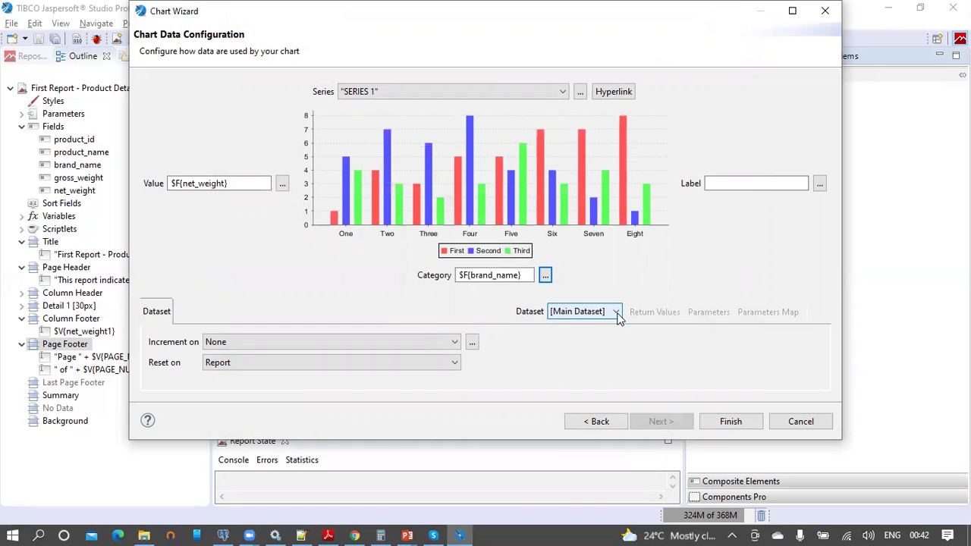
{"action": "left_click", "coordinate": [731, 421]}
Step: Move the bar chart up-left, widen it so all labels show, and nudge the report title up
{"action": "left_click_drag", "start_coordinate": [420, 361], "coordinate": [405, 344]}
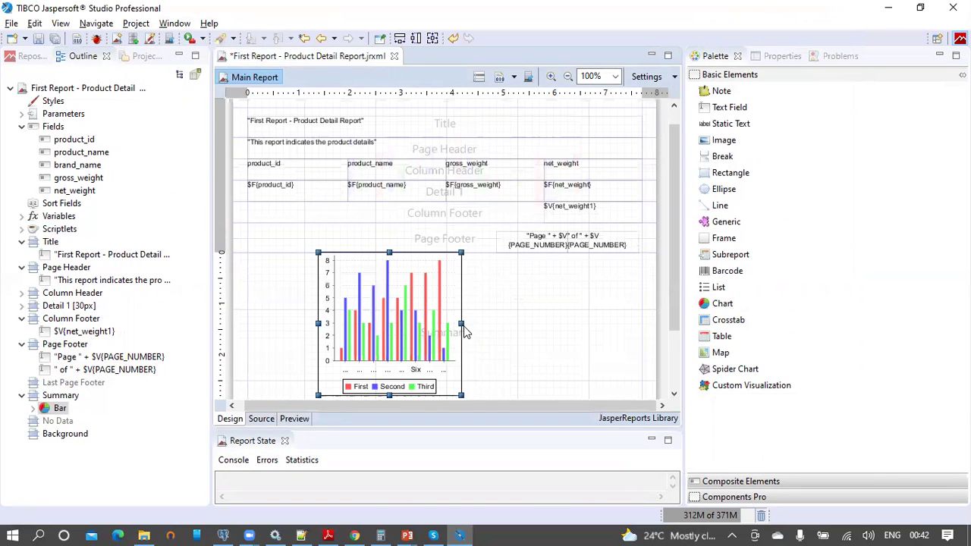
{"action": "left_click_drag", "start_coordinate": [462, 323], "coordinate": [581, 324]}
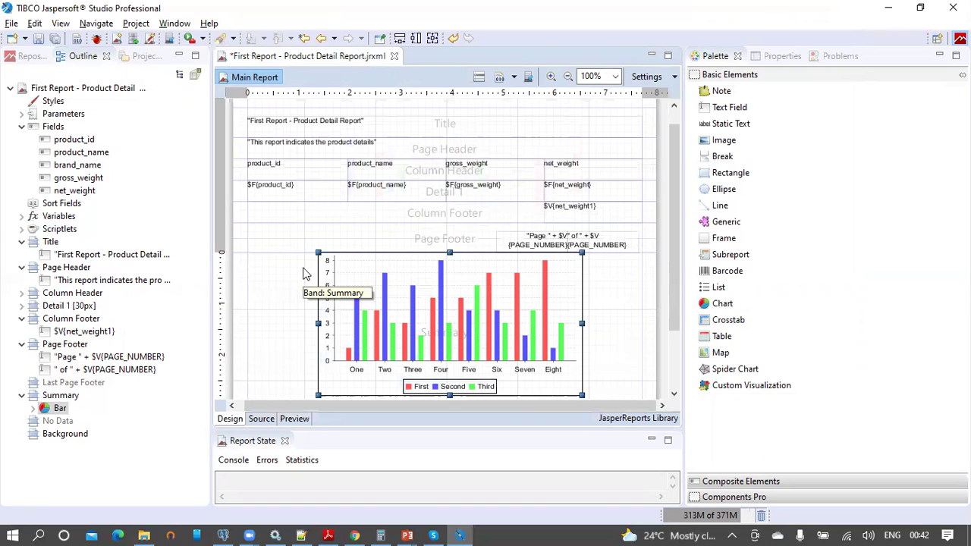
{"action": "scroll", "coordinate": [303, 272], "scroll_direction": "up", "scroll_amount": 1}
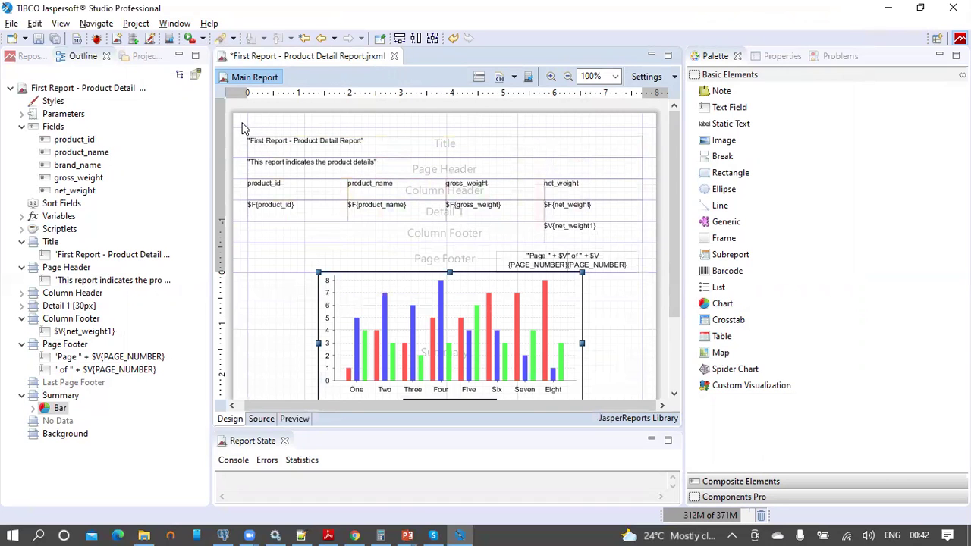
{"action": "left_click", "coordinate": [289, 150]}
{"action": "left_click_drag", "start_coordinate": [267, 150], "coordinate": [239, 146]}
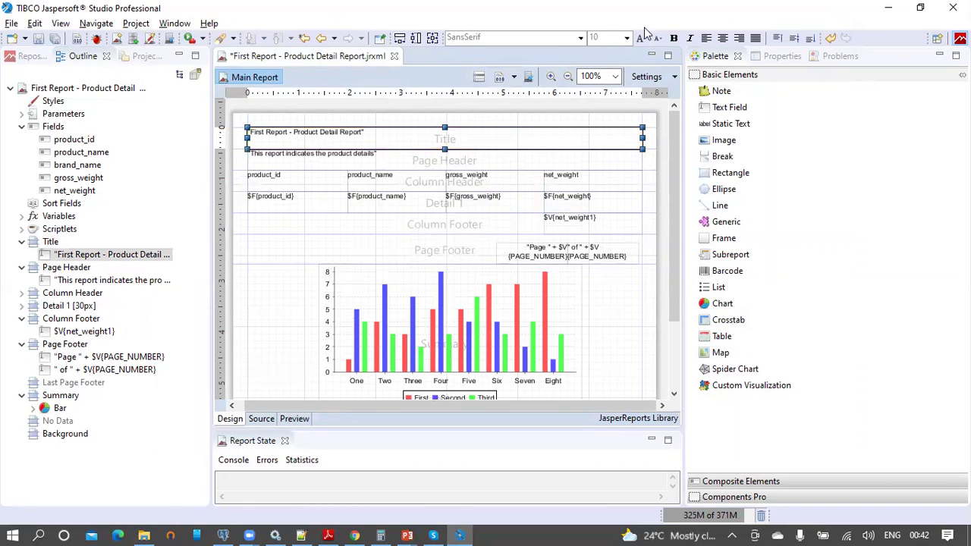
Step: Set the report title to 16 pt, centred horizontally and vertically
{"action": "left_click", "coordinate": [626, 37]}
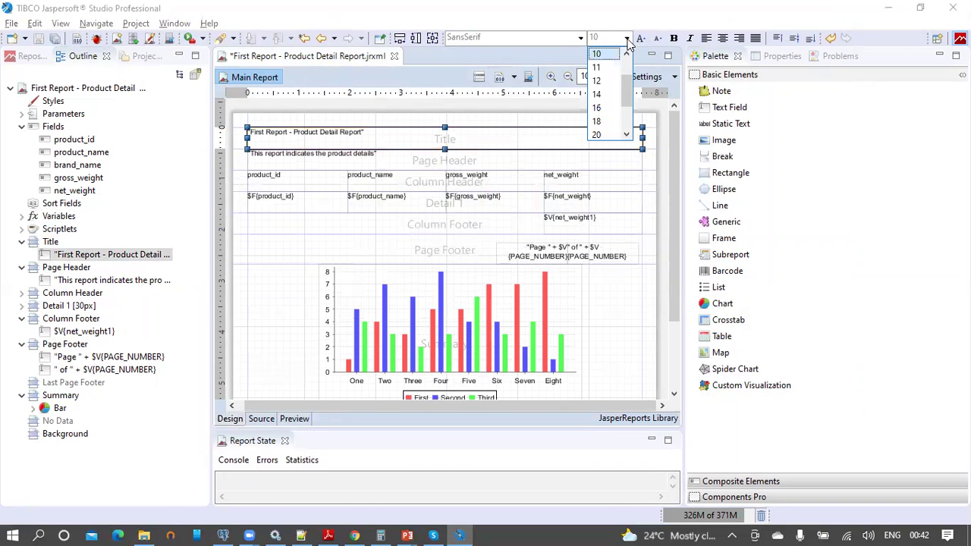
{"action": "left_click", "coordinate": [597, 107]}
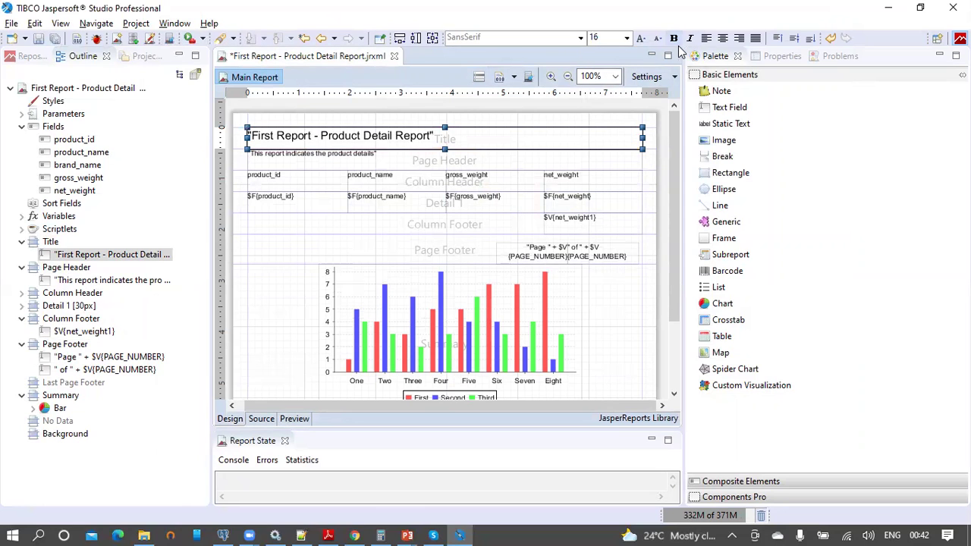
{"action": "left_click", "coordinate": [722, 37]}
{"action": "left_click", "coordinate": [793, 38]}
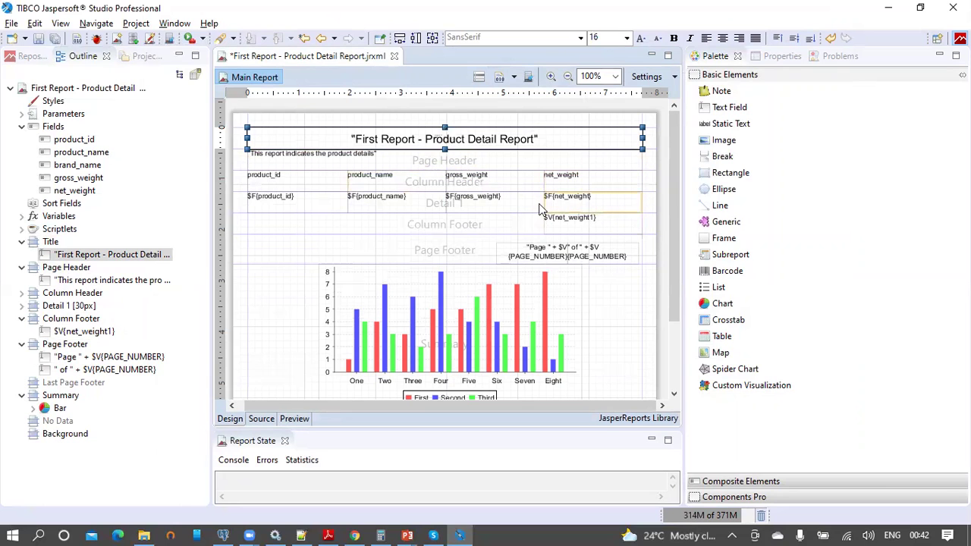
{"action": "left_click", "coordinate": [305, 180]}
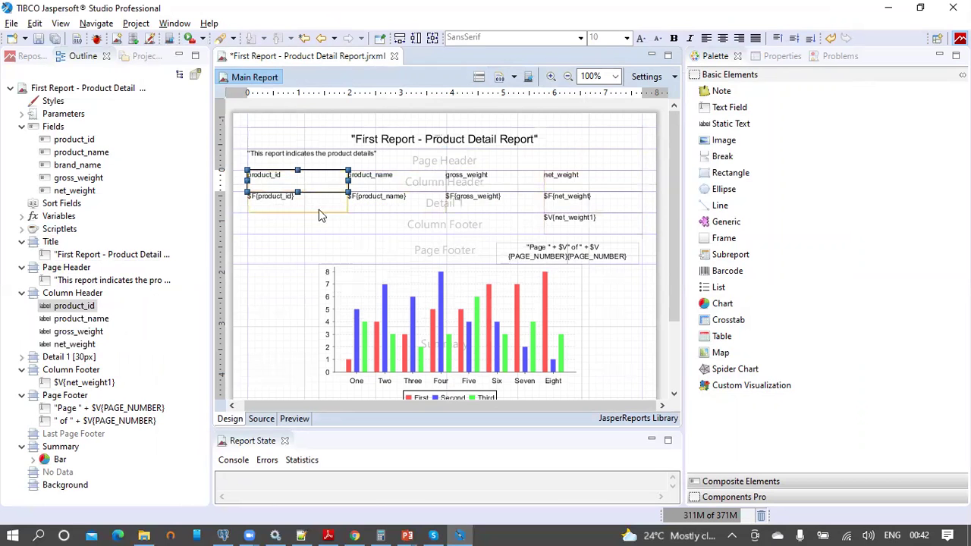
Step: Paste the product_id label into the Column Footer, widen it, and relabel it 'Total net weight by column'
{"action": "left_click", "coordinate": [350, 229]}
{"action": "key", "text": "ctrl+v"}
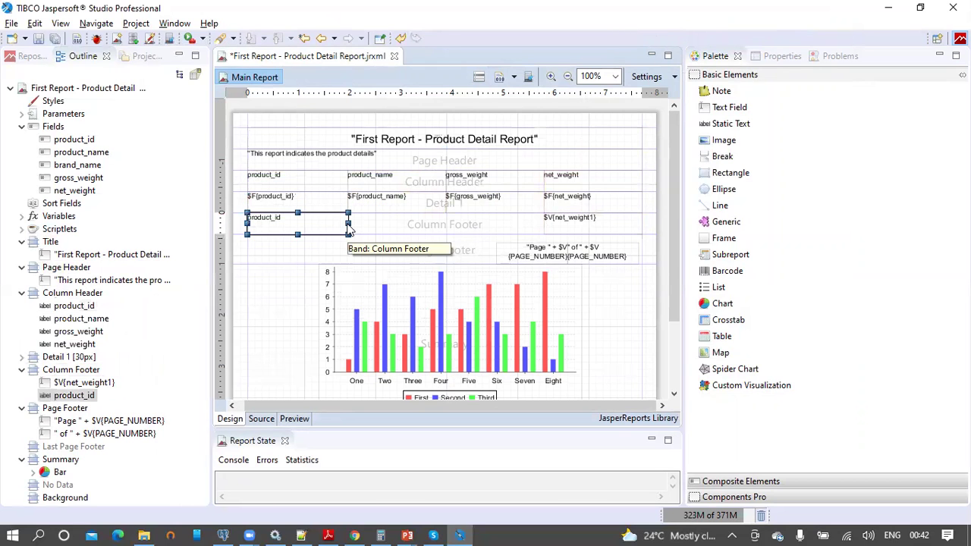
{"action": "left_click_drag", "start_coordinate": [348, 223], "coordinate": [540, 221]}
{"action": "double_click", "coordinate": [487, 220]}
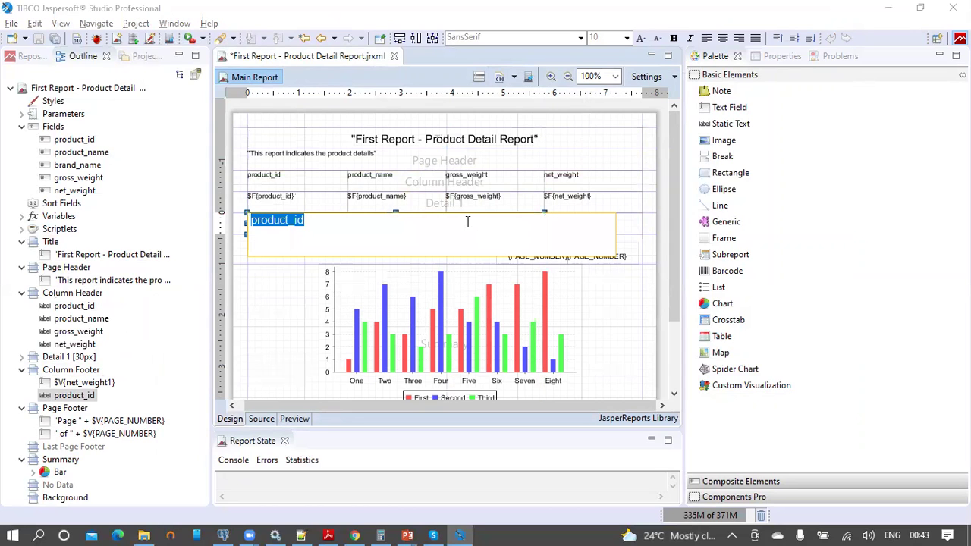
{"action": "type", "text": "T"}
{"action": "key", "text": "BackSpace"}
{"action": "key", "text": "BackSpace"}
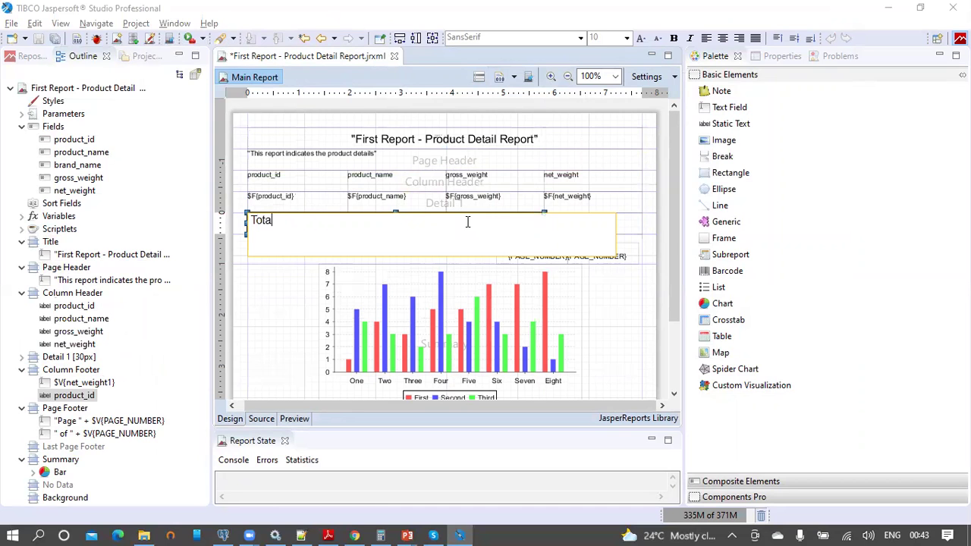
{"action": "type", "text": "otal net weight by column"}
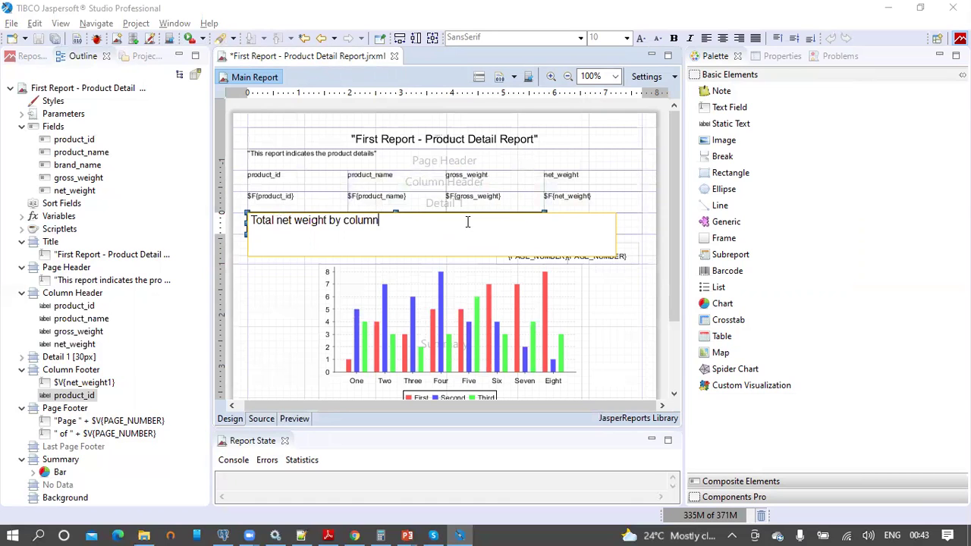
{"action": "key", "text": "Return"}
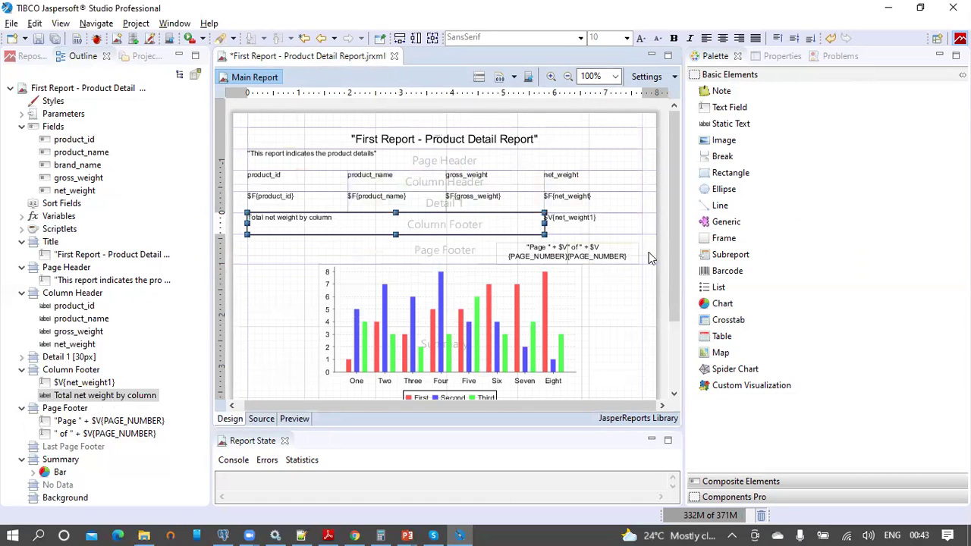
{"action": "left_click", "coordinate": [648, 228]}
{"action": "left_click_drag", "start_coordinate": [649, 228], "coordinate": [237, 150]}
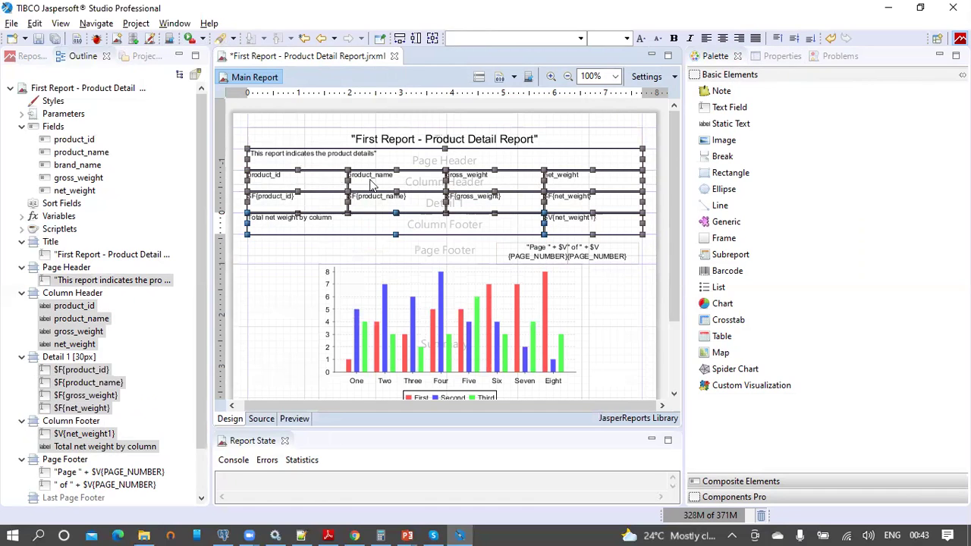
Step: Give all selected table elements a 1 px border on every side with centred, middle-aligned text
{"action": "left_click", "coordinate": [774, 58]}
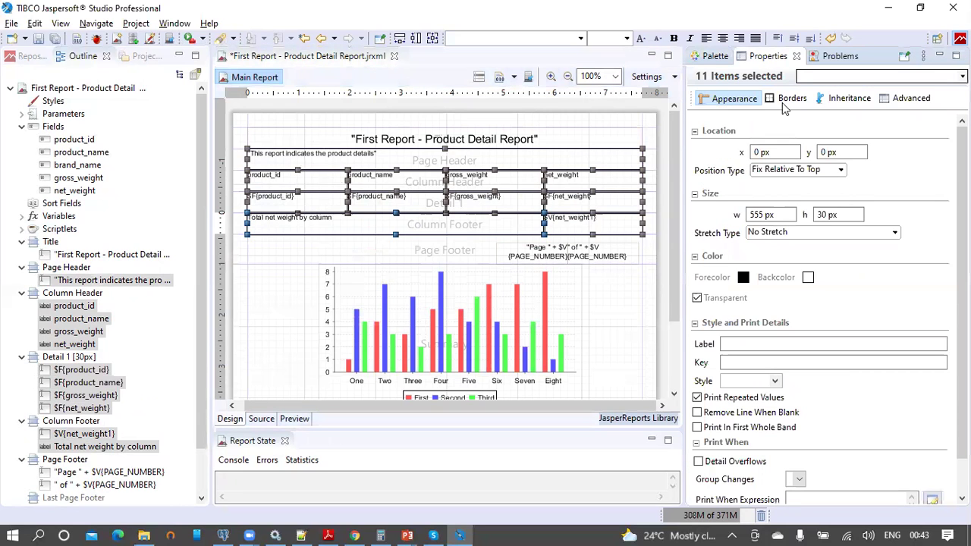
{"action": "left_click", "coordinate": [786, 102]}
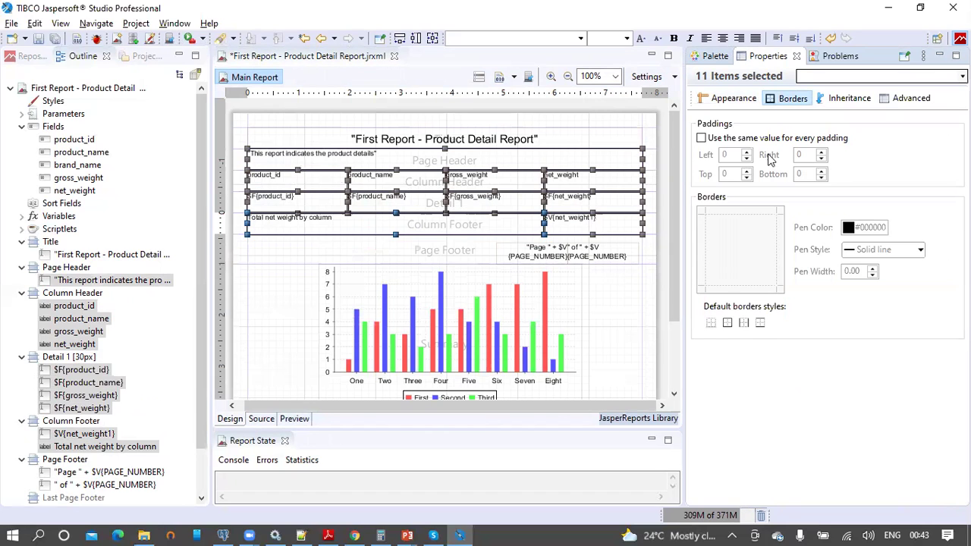
{"action": "left_click", "coordinate": [727, 324]}
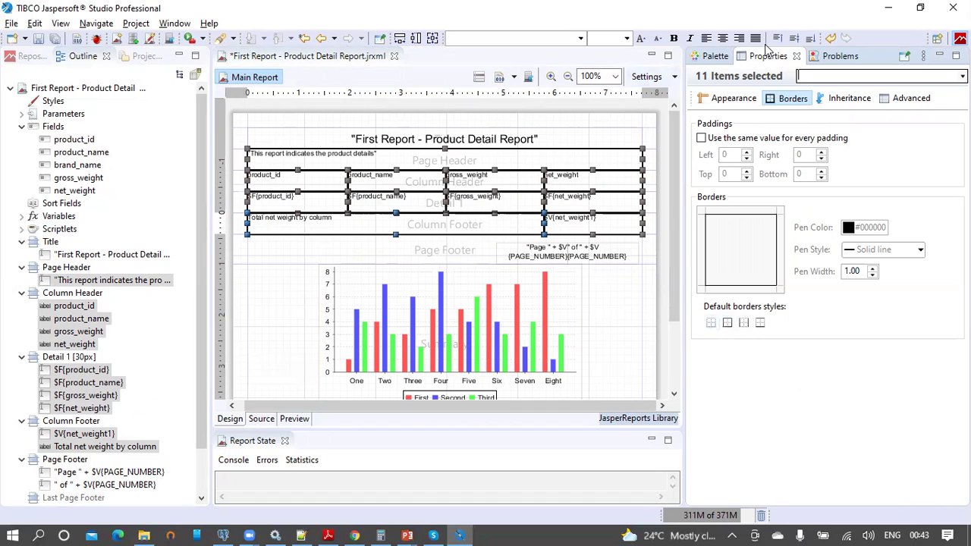
{"action": "left_click", "coordinate": [723, 39]}
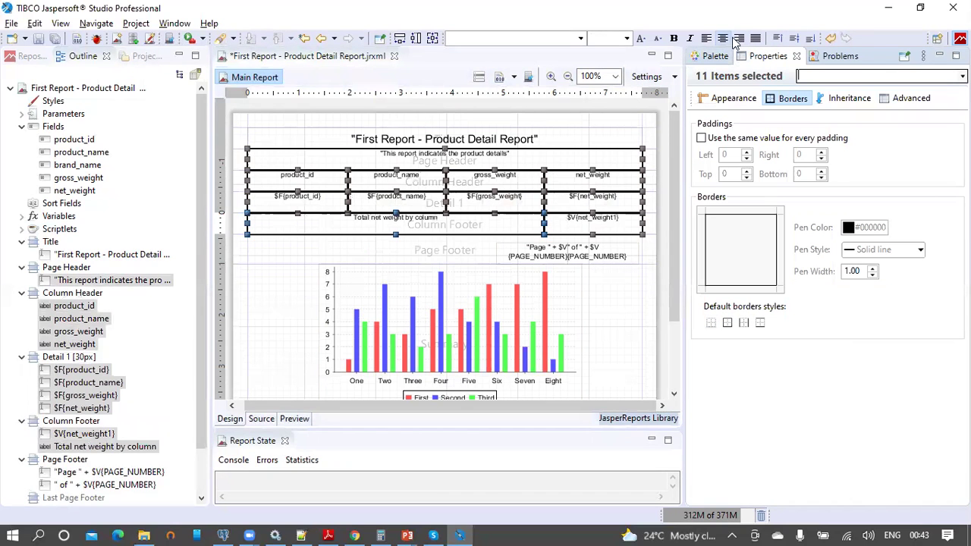
{"action": "left_click", "coordinate": [795, 39]}
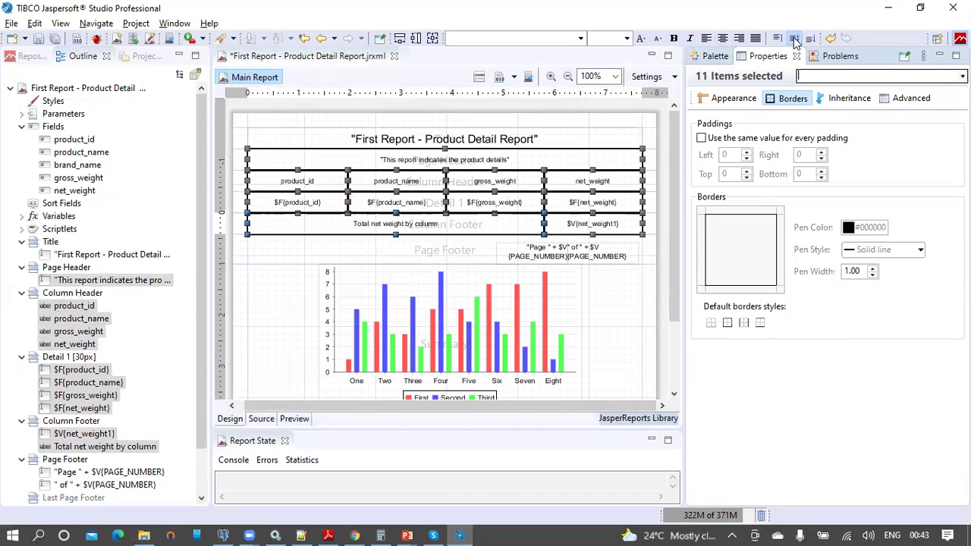
Step: Make the four column-header labels bold at font size 12
{"action": "left_click", "coordinate": [650, 137]}
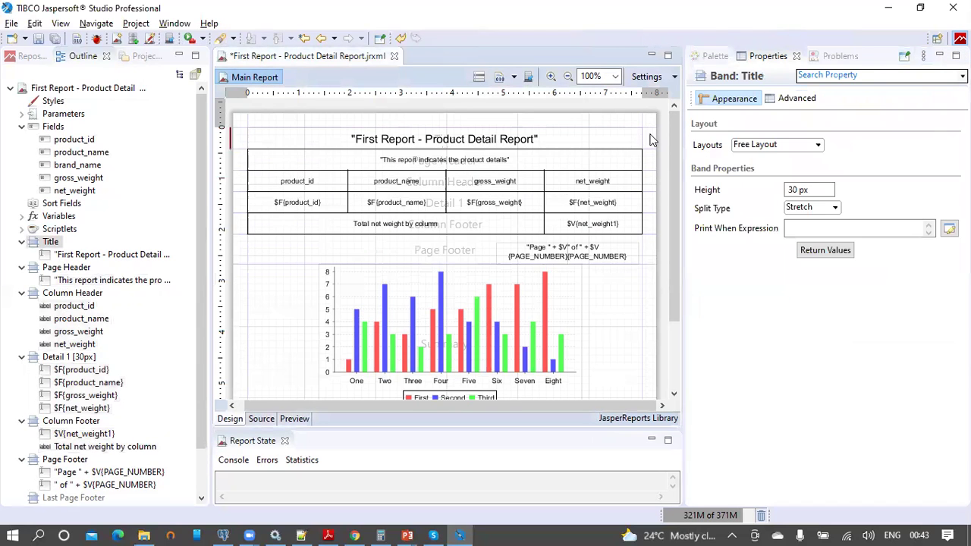
{"action": "left_click_drag", "start_coordinate": [648, 187], "coordinate": [261, 169]}
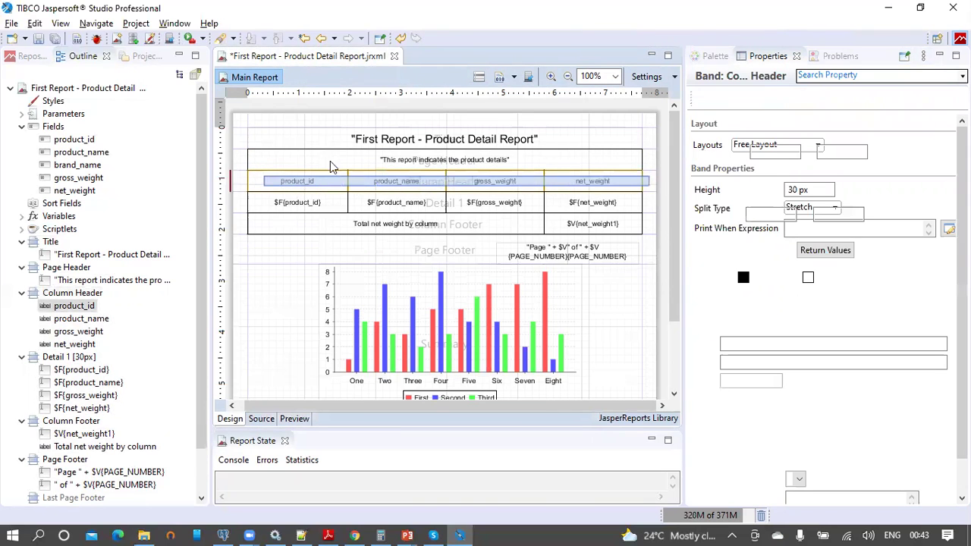
{"action": "left_click", "coordinate": [675, 38]}
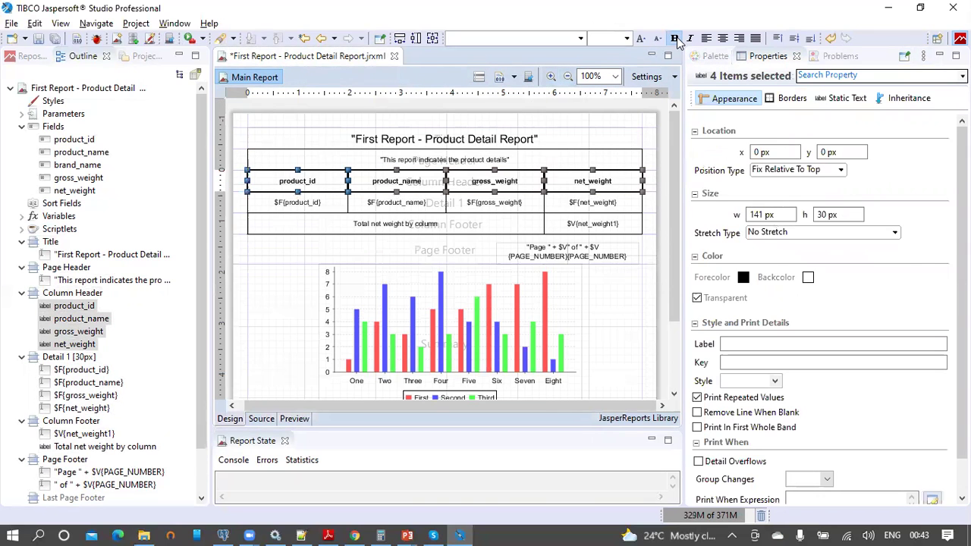
{"action": "left_click", "coordinate": [626, 38]}
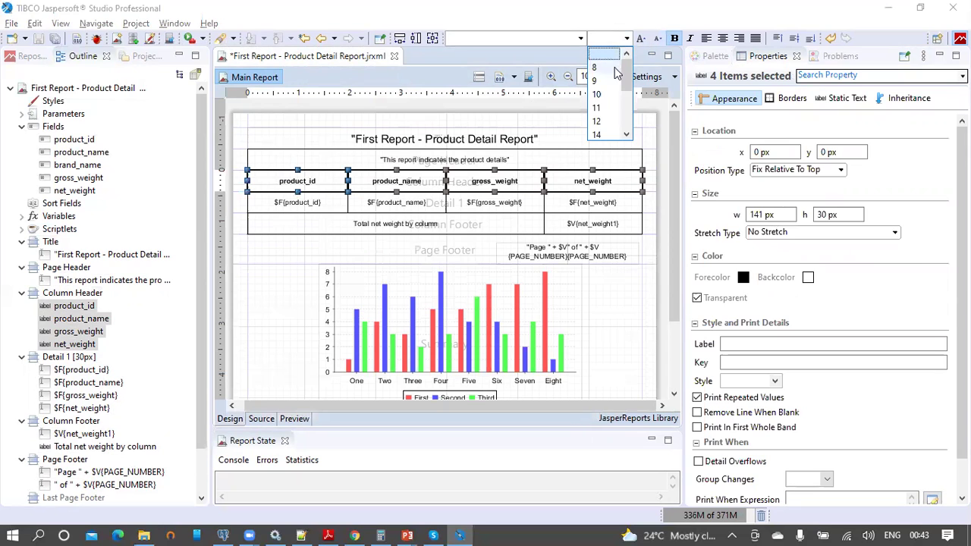
{"action": "left_click", "coordinate": [597, 94]}
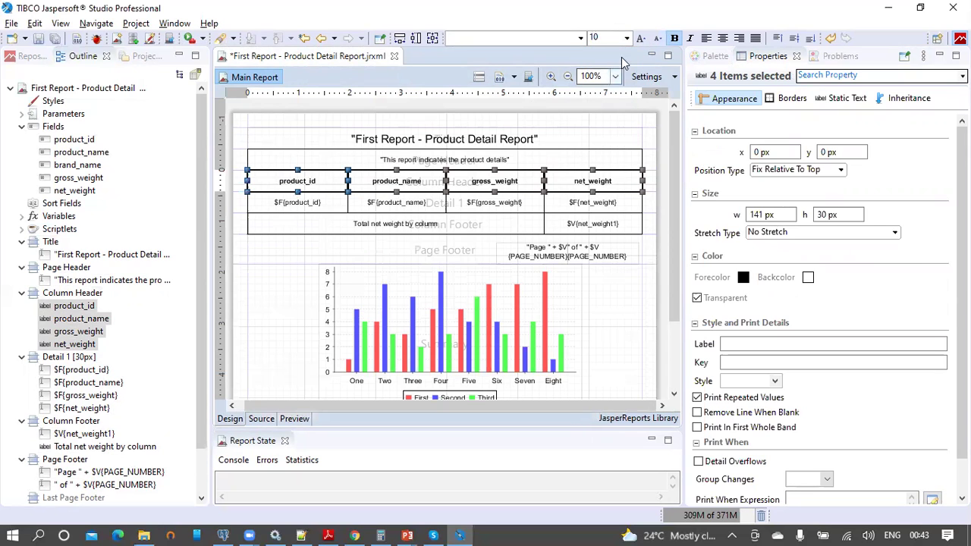
{"action": "left_click", "coordinate": [627, 39]}
{"action": "left_click", "coordinate": [597, 80]}
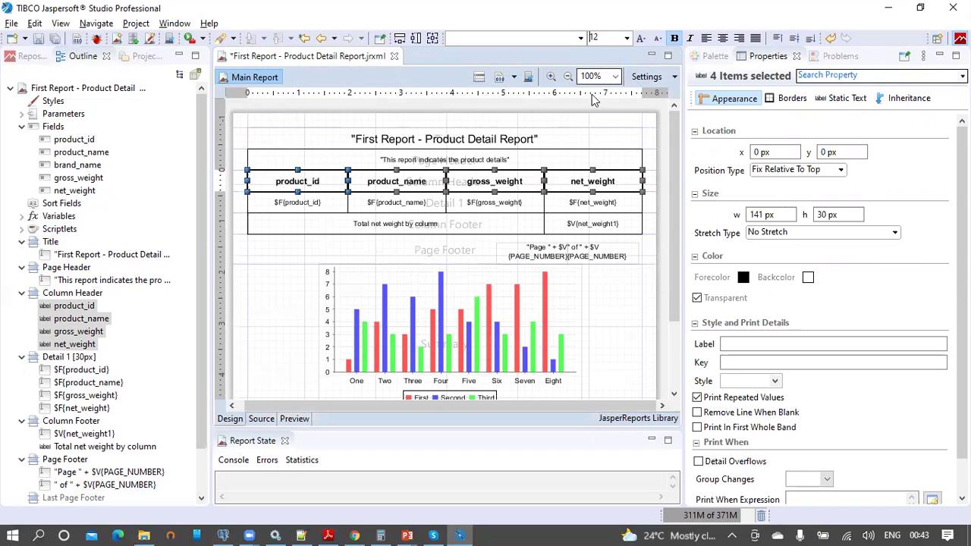
Step: Left-align the page-header description text
{"action": "left_click", "coordinate": [540, 157]}
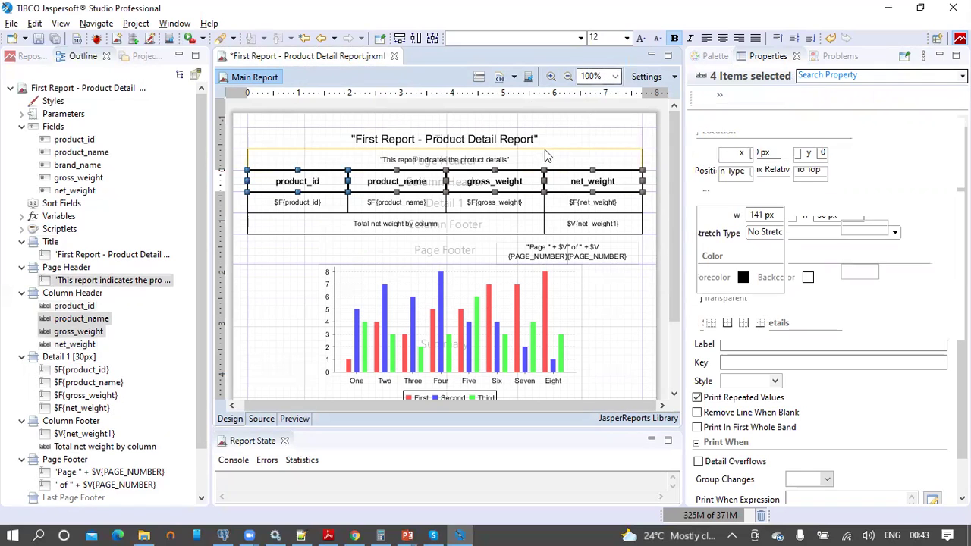
{"action": "left_click", "coordinate": [705, 38]}
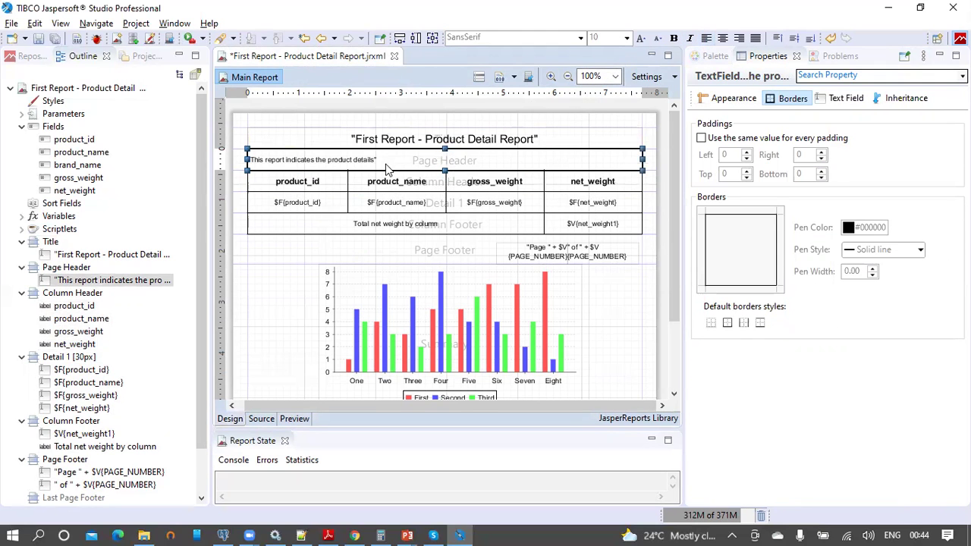
{"action": "left_click", "coordinate": [641, 146]}
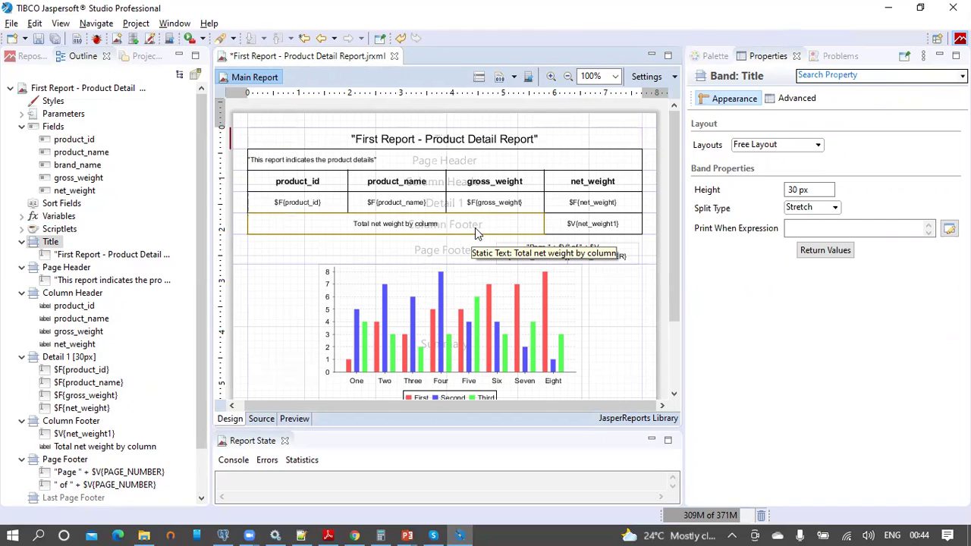
Step: Enable Float Column Footer in the report properties and save the report
{"action": "left_click", "coordinate": [242, 229]}
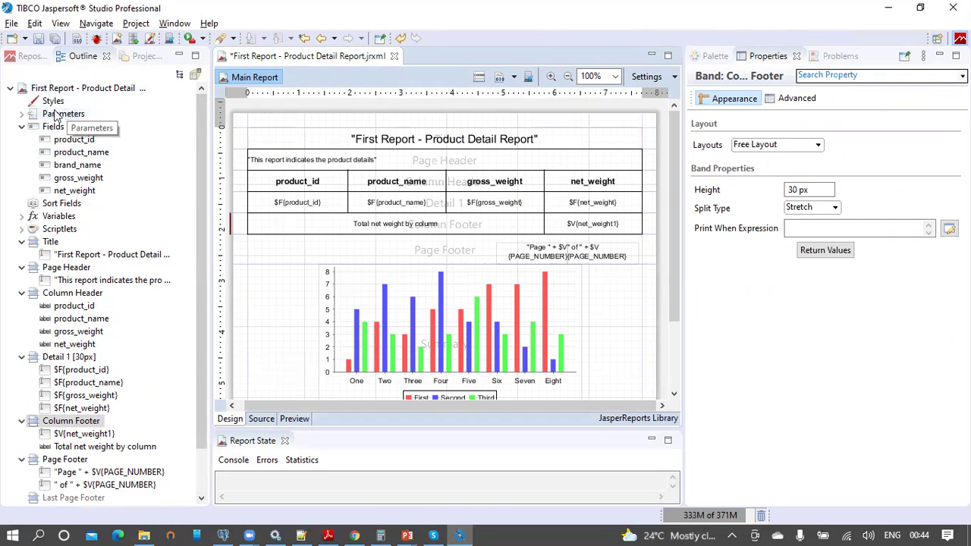
{"action": "left_click", "coordinate": [21, 127]}
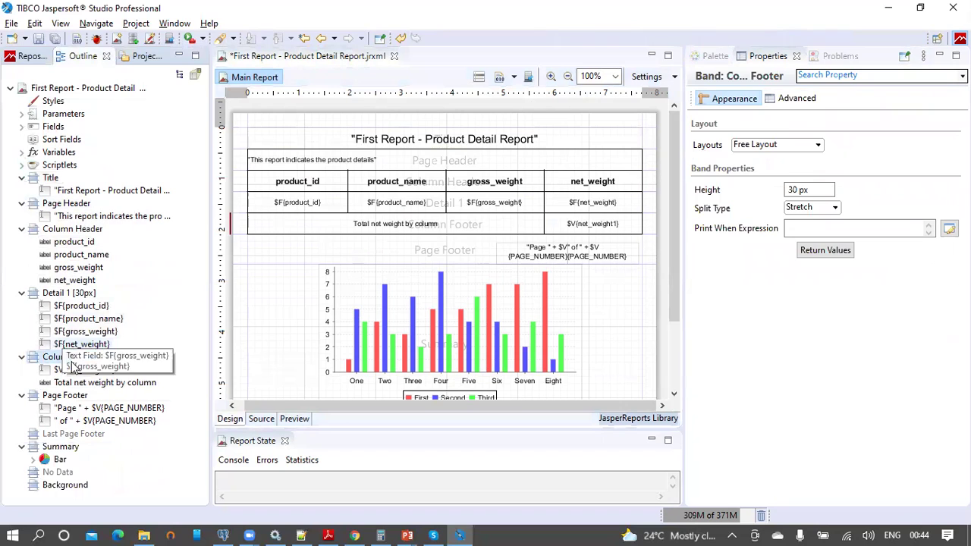
{"action": "left_click_drag", "start_coordinate": [68, 331], "coordinate": [87, 363]}
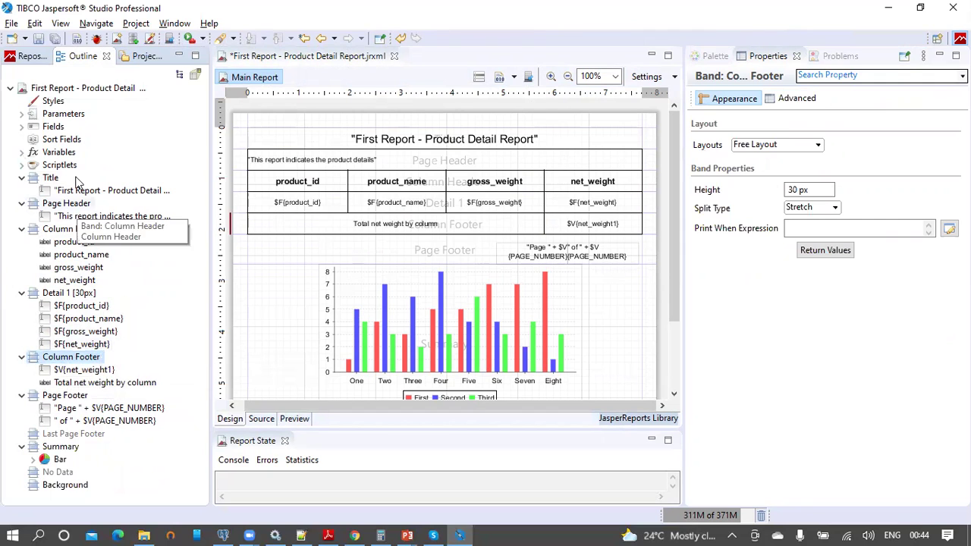
{"action": "left_click", "coordinate": [91, 90]}
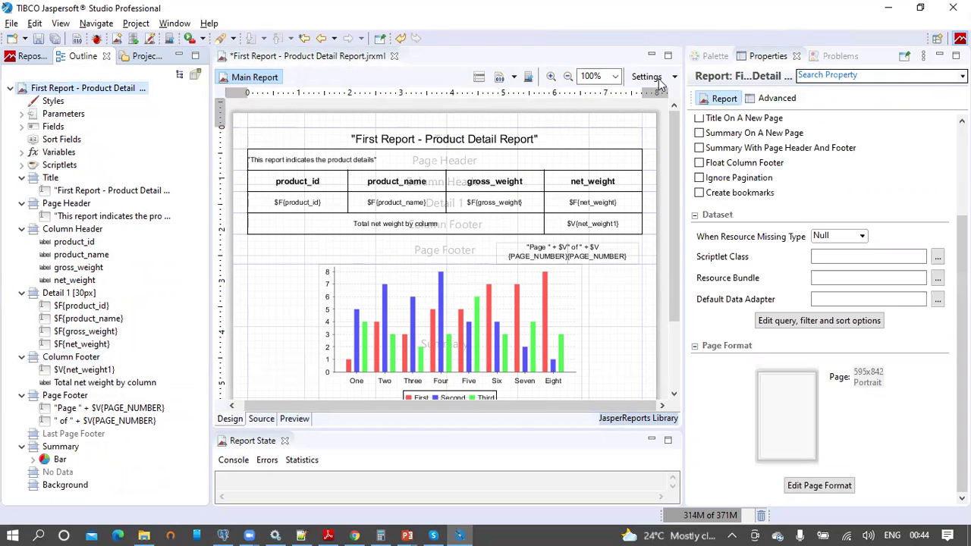
{"action": "scroll", "coordinate": [902, 228], "scroll_direction": "up", "scroll_amount": 3}
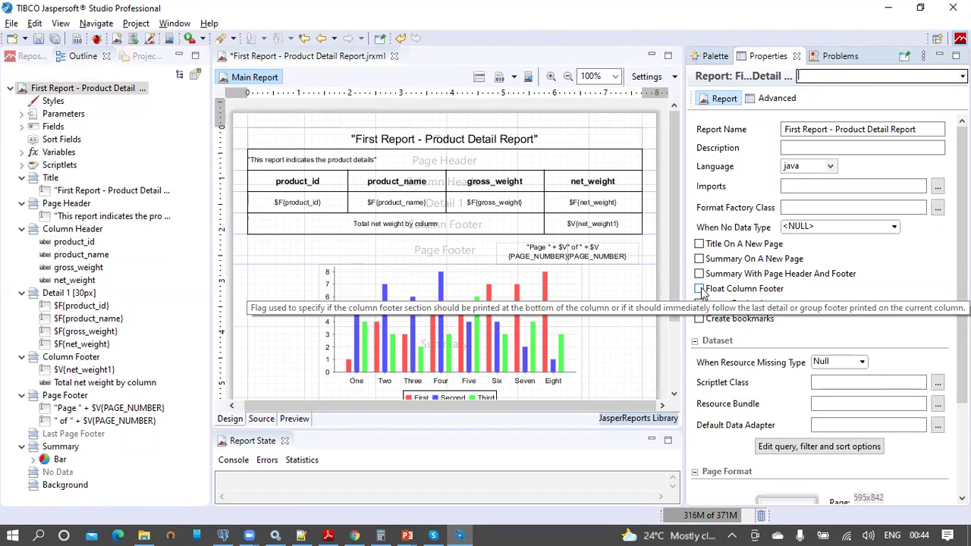
{"action": "left_click", "coordinate": [702, 293]}
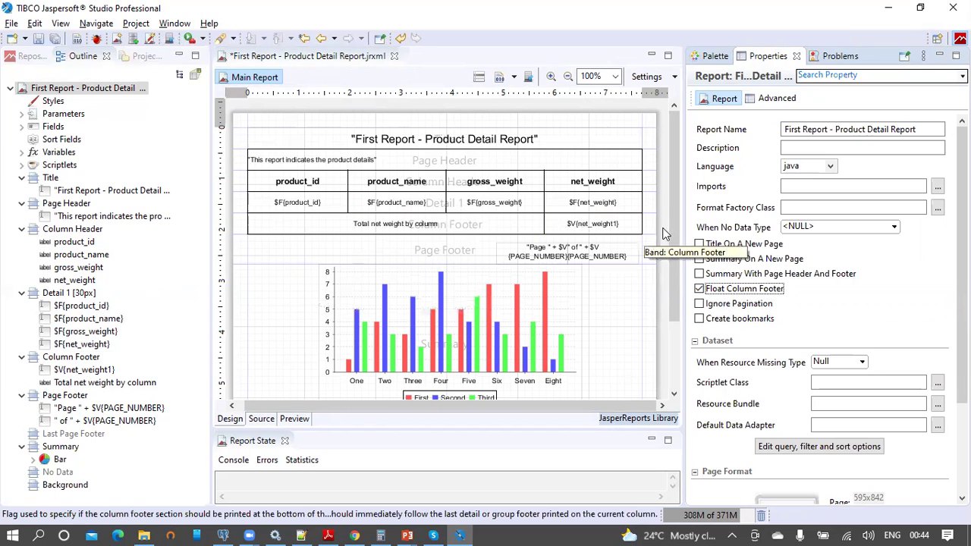
{"action": "left_click_drag", "start_coordinate": [674, 230], "coordinate": [680, 199]}
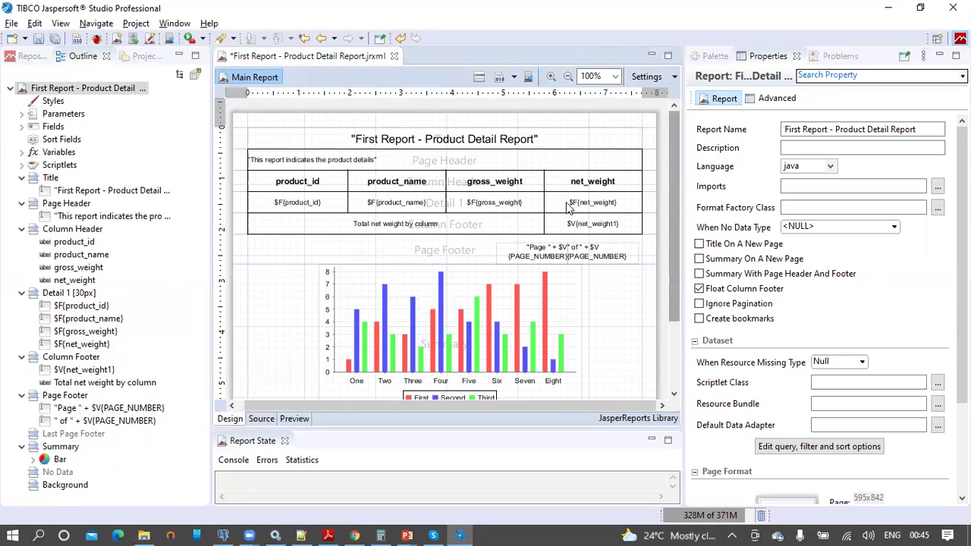
{"action": "left_click", "coordinate": [39, 38]}
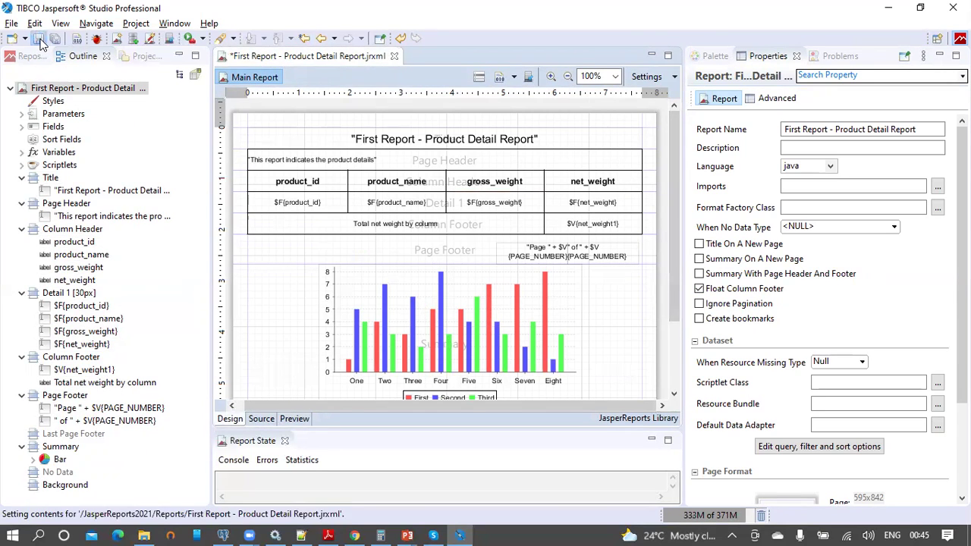
Step: Preview the report, check net-weight totals on pages 1 and 2, and view the last-page bar chart
{"action": "left_click", "coordinate": [294, 419]}
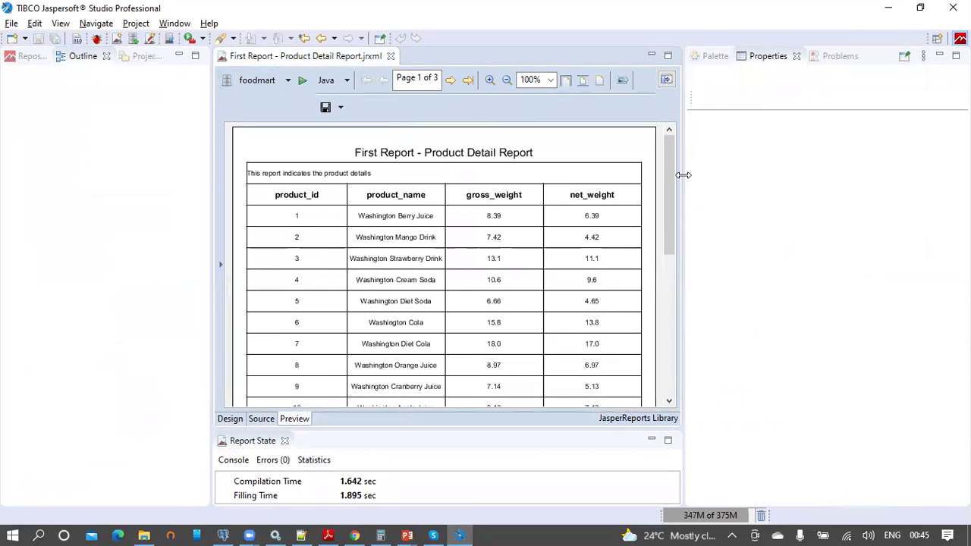
{"action": "left_click_drag", "start_coordinate": [683, 174], "coordinate": [790, 180]}
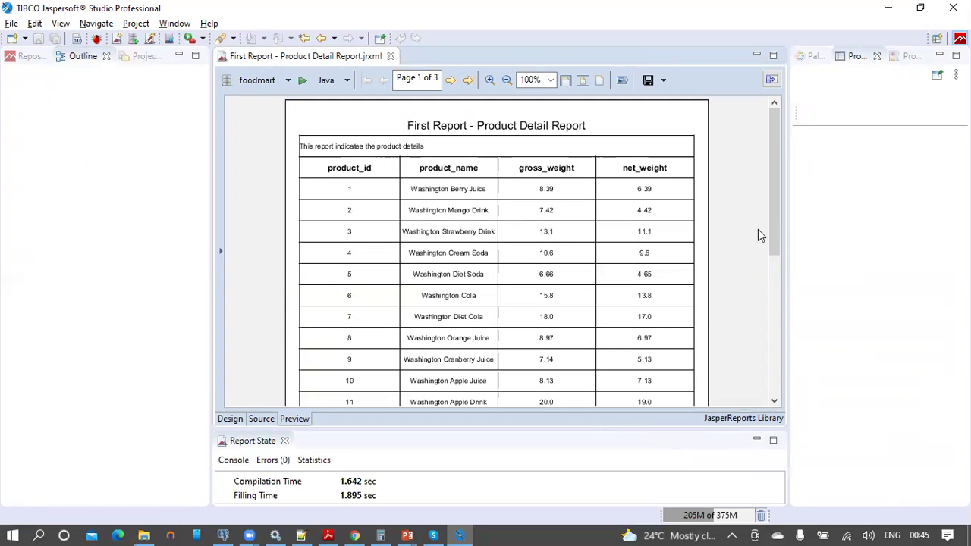
{"action": "left_click_drag", "start_coordinate": [772, 201], "coordinate": [777, 358]}
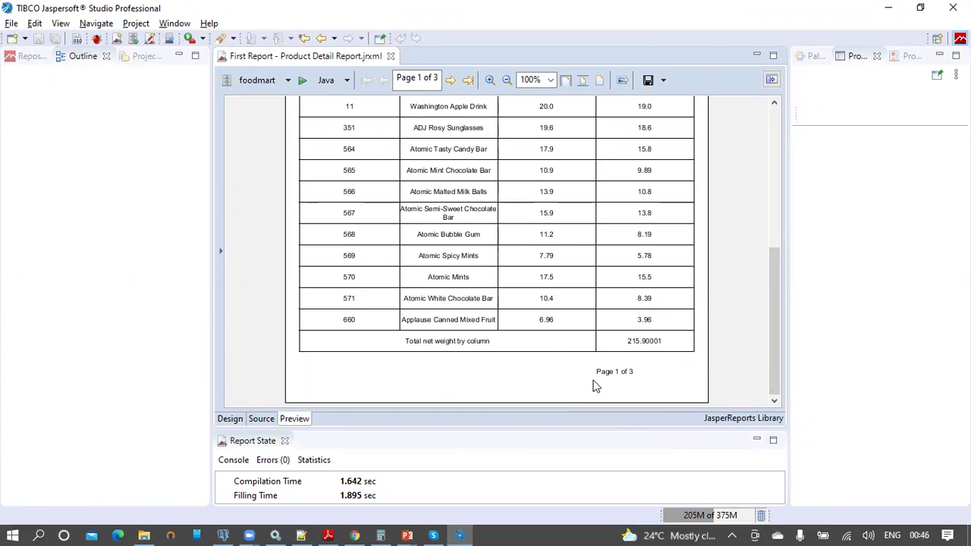
{"action": "left_click", "coordinate": [450, 82]}
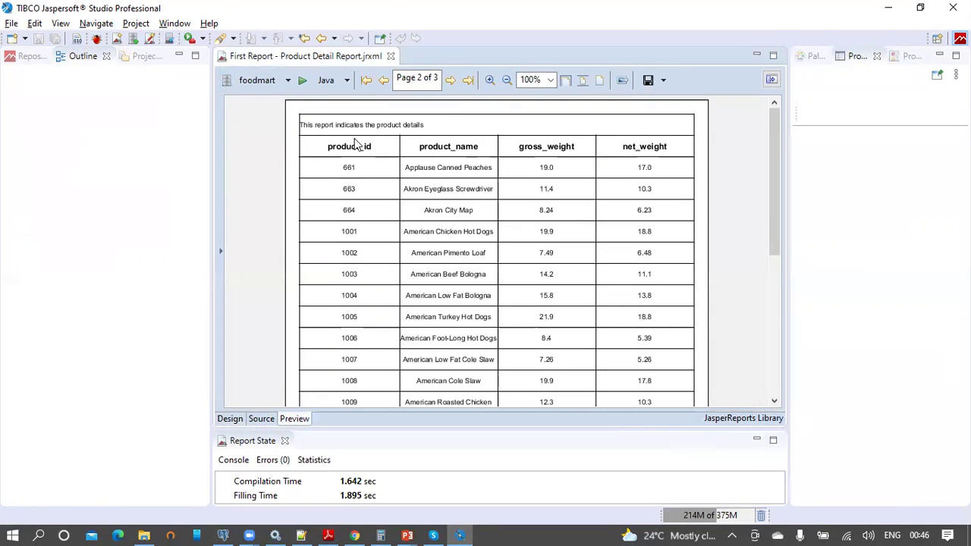
{"action": "scroll", "coordinate": [678, 160], "scroll_direction": "down", "scroll_amount": 5}
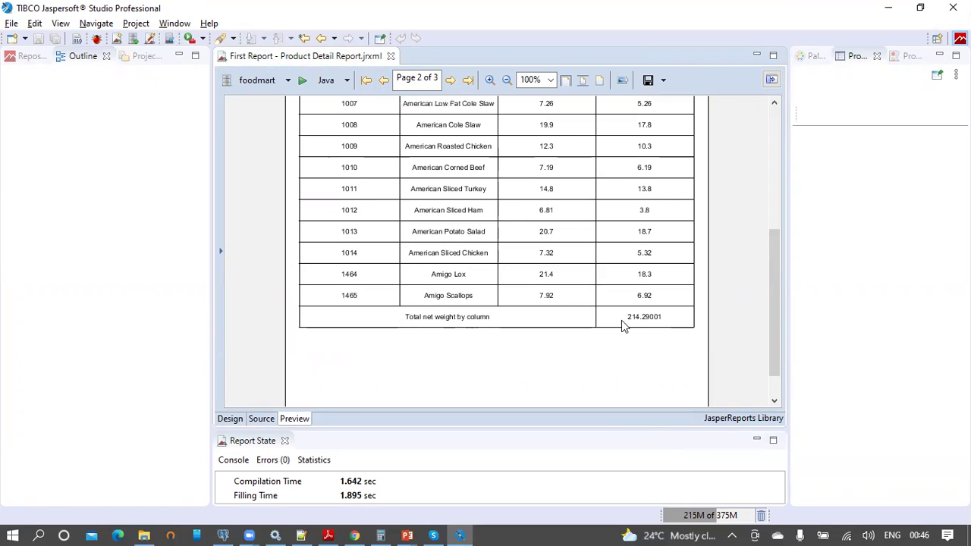
{"action": "left_click", "coordinate": [382, 80]}
{"action": "scroll", "coordinate": [627, 220], "scroll_direction": "down", "scroll_amount": 10}
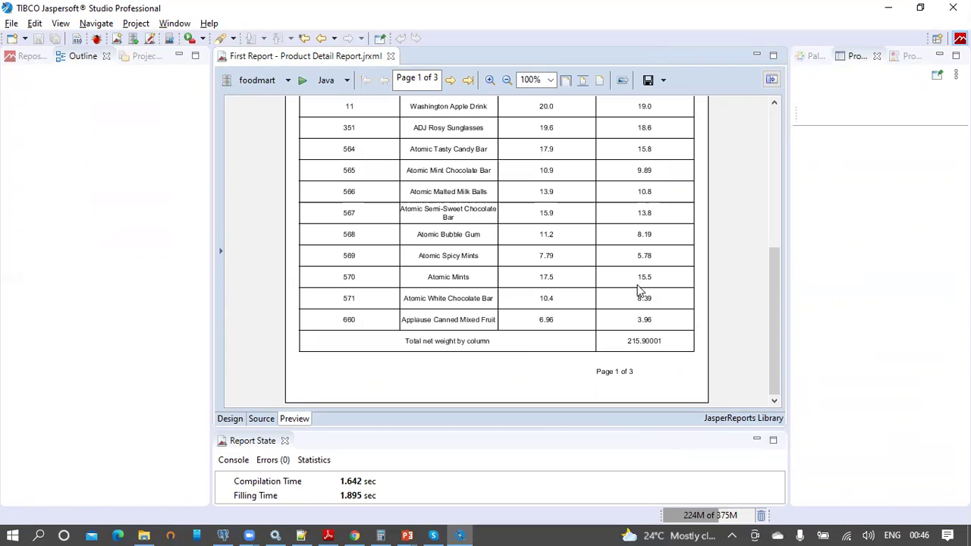
{"action": "scroll", "coordinate": [590, 258], "scroll_direction": "up", "scroll_amount": 5}
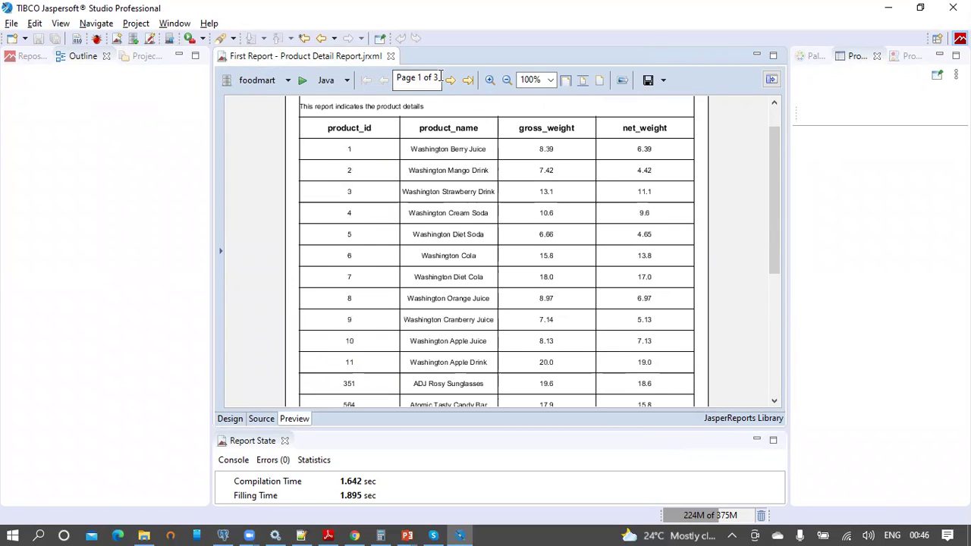
{"action": "left_click", "coordinate": [468, 81]}
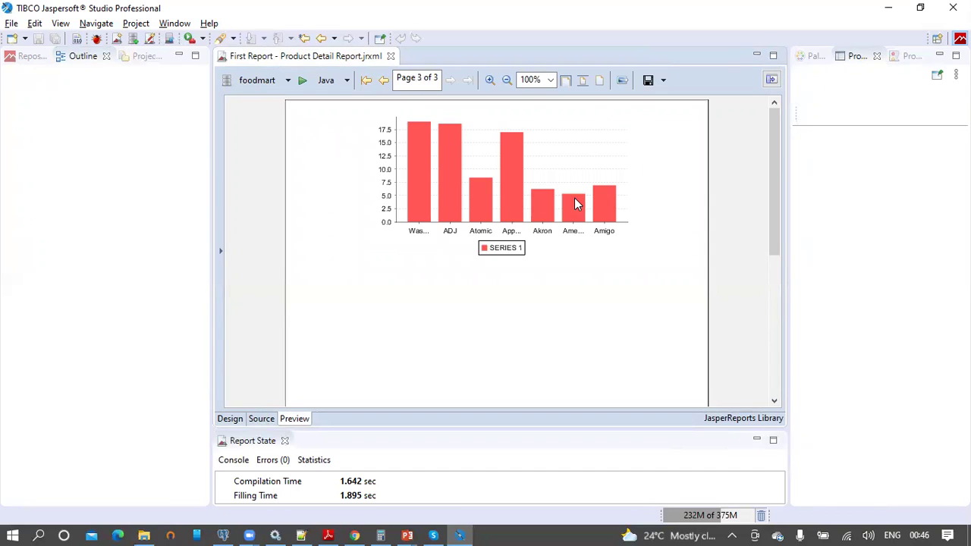
{"action": "left_click", "coordinate": [230, 419]}
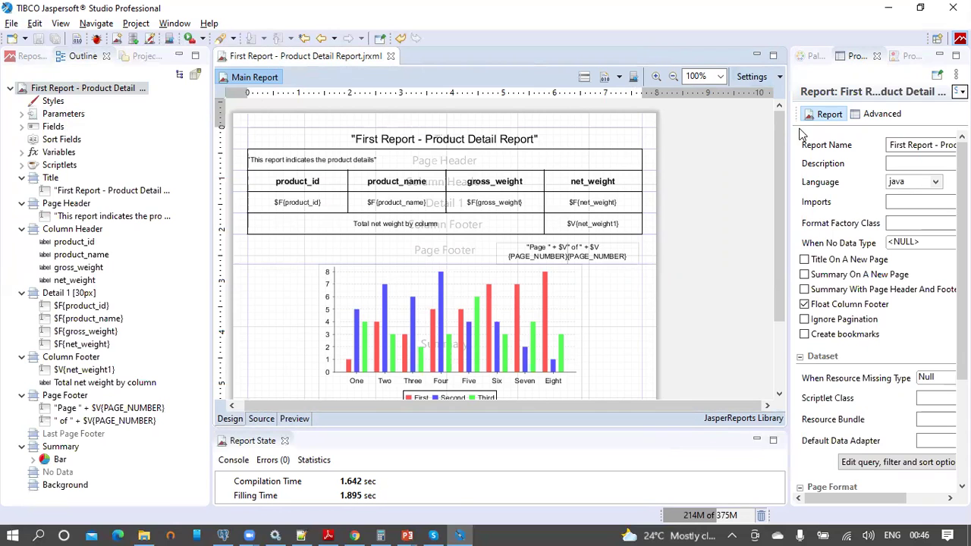
Step: Widen the Properties panel, collapse every band node in the Outline, and select Last Page Footer
{"action": "left_click_drag", "start_coordinate": [788, 131], "coordinate": [695, 144]}
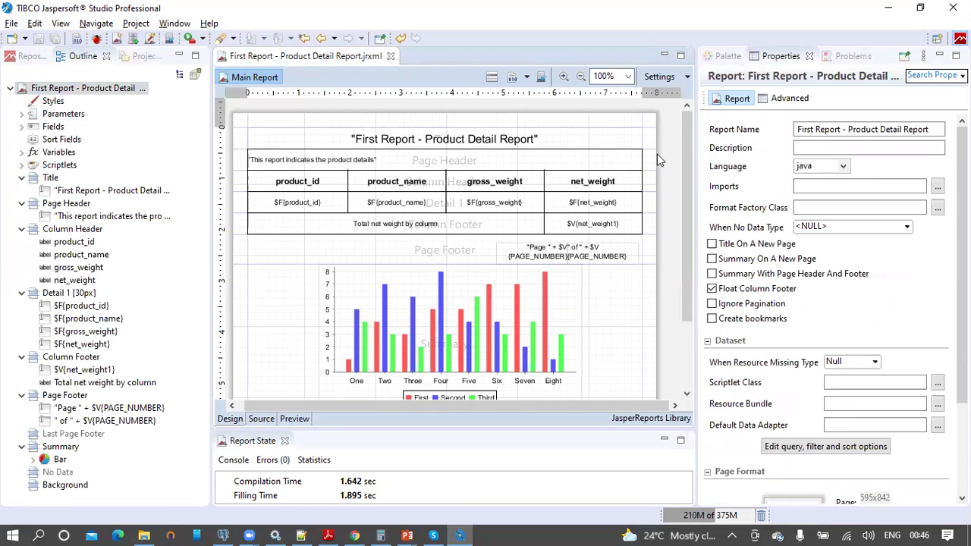
{"action": "left_click", "coordinate": [21, 178]}
{"action": "left_click", "coordinate": [22, 191]}
{"action": "left_click", "coordinate": [23, 204]}
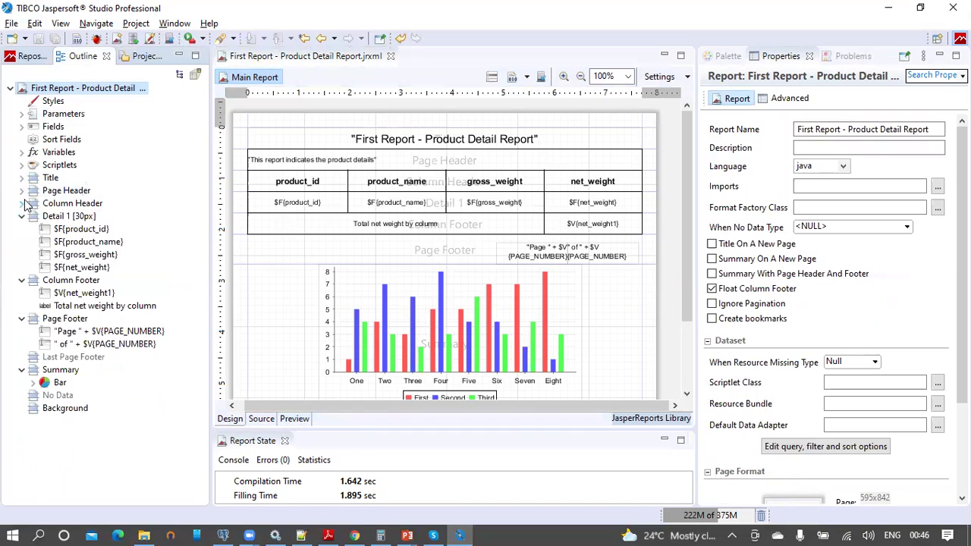
{"action": "left_click", "coordinate": [22, 216]}
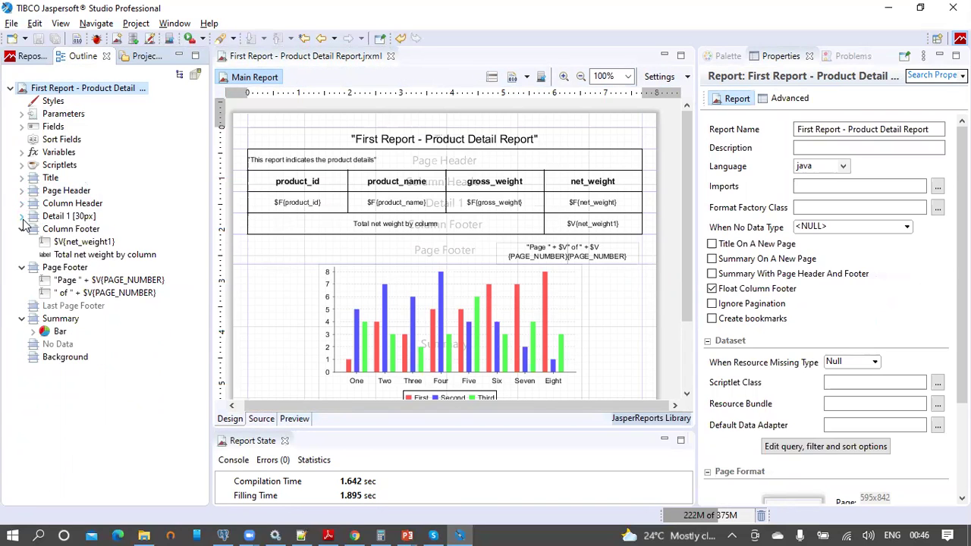
{"action": "left_click", "coordinate": [22, 229]}
{"action": "left_click", "coordinate": [22, 242]}
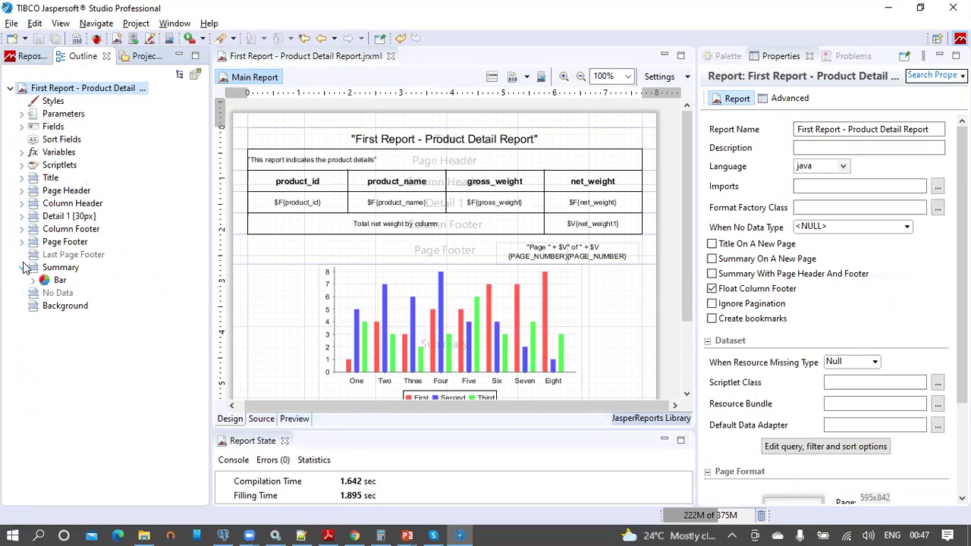
{"action": "left_click", "coordinate": [21, 268]}
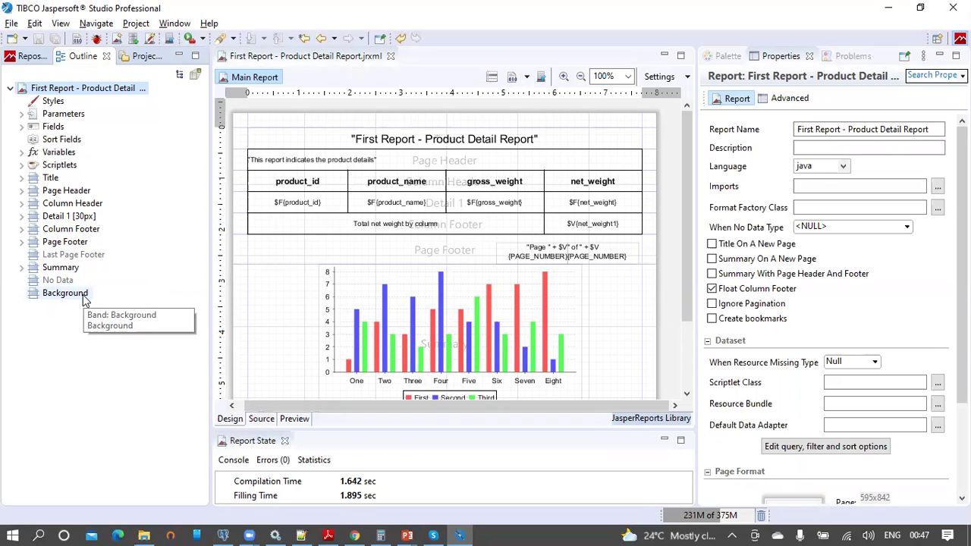
{"action": "left_click", "coordinate": [79, 256]}
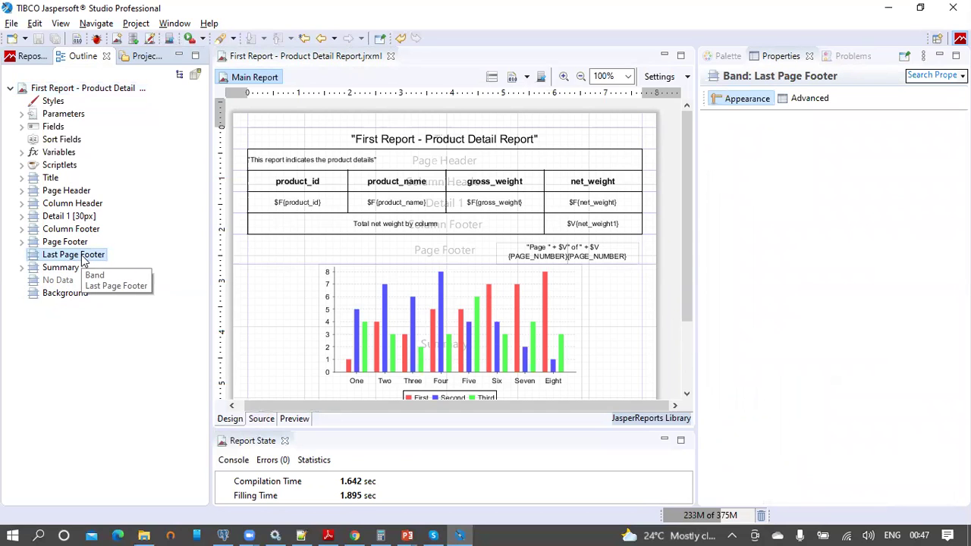
Step: Add the Last Page Footer band and place a text field spanning the full report width
{"action": "right_click", "coordinate": [84, 260]}
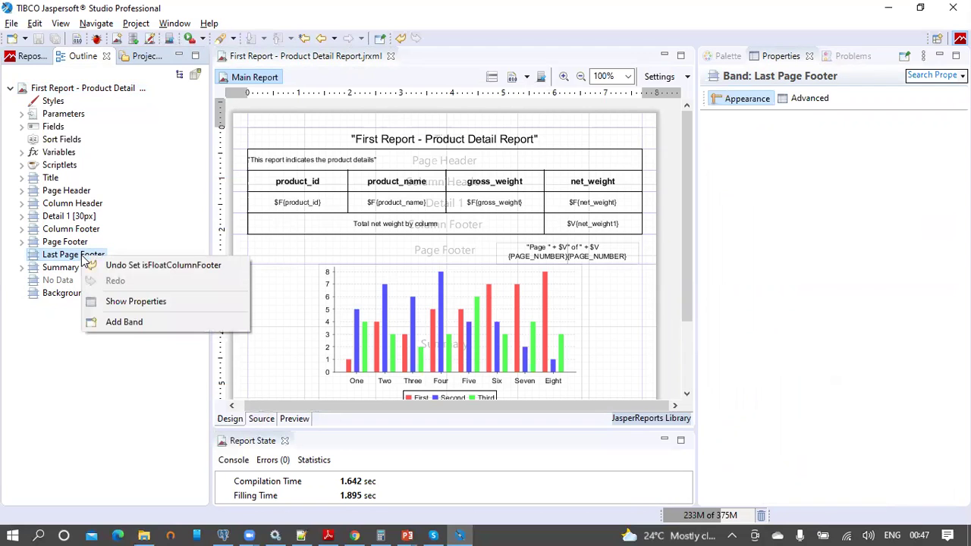
{"action": "left_click", "coordinate": [107, 321]}
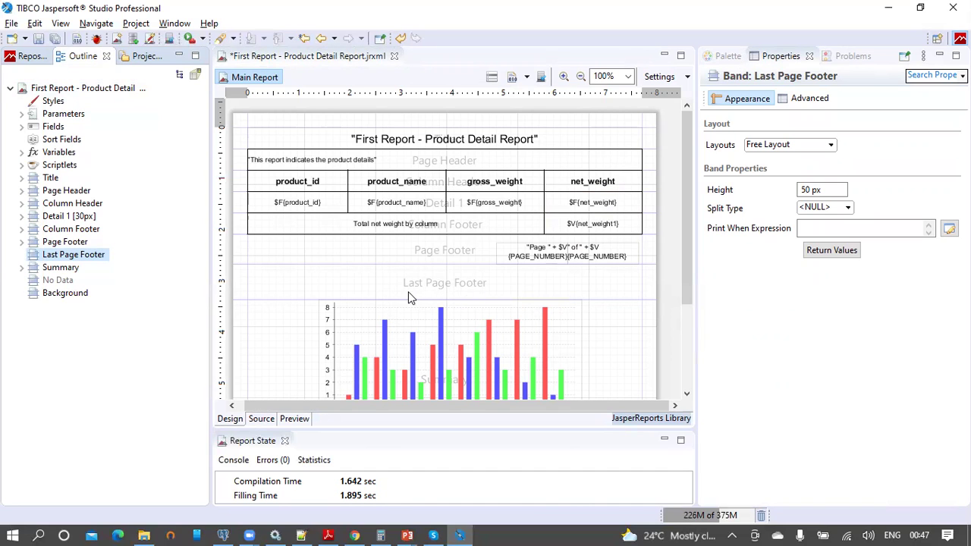
{"action": "left_click", "coordinate": [724, 57]}
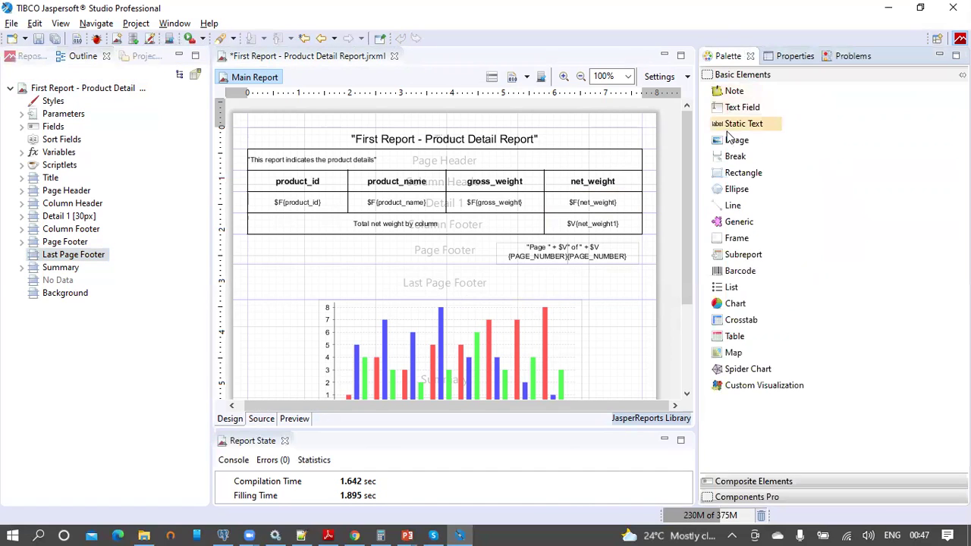
{"action": "left_click_drag", "start_coordinate": [733, 105], "coordinate": [306, 292]}
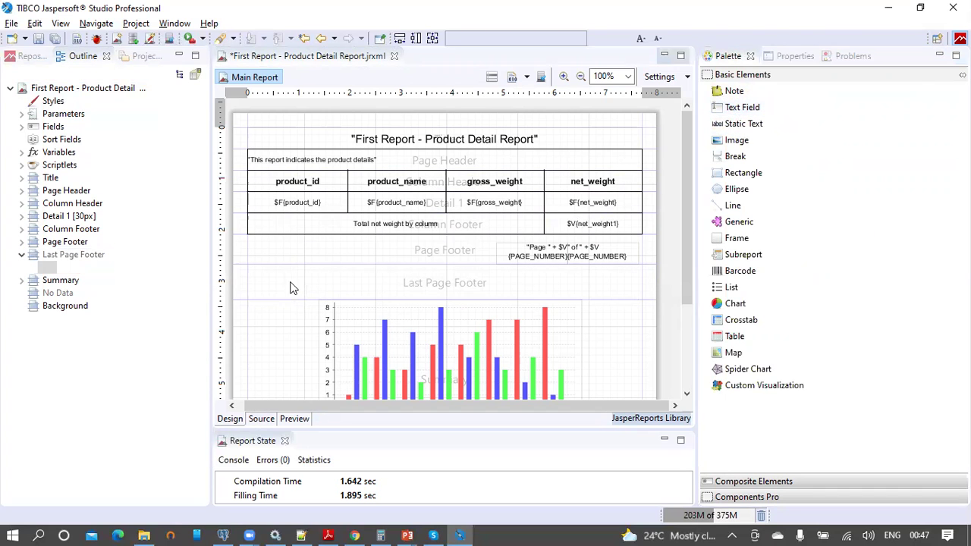
{"action": "left_click_drag", "start_coordinate": [332, 298], "coordinate": [277, 277]}
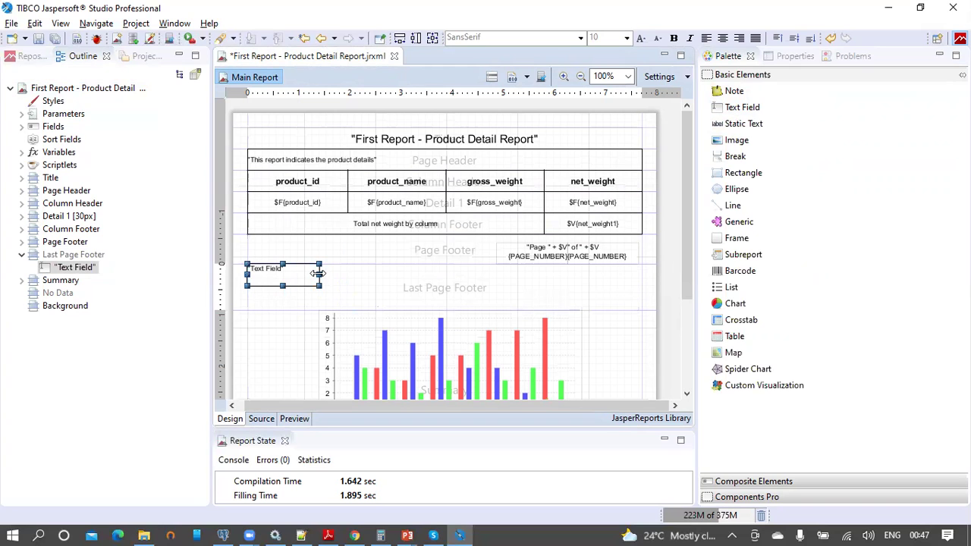
{"action": "left_click_drag", "start_coordinate": [319, 273], "coordinate": [614, 283]}
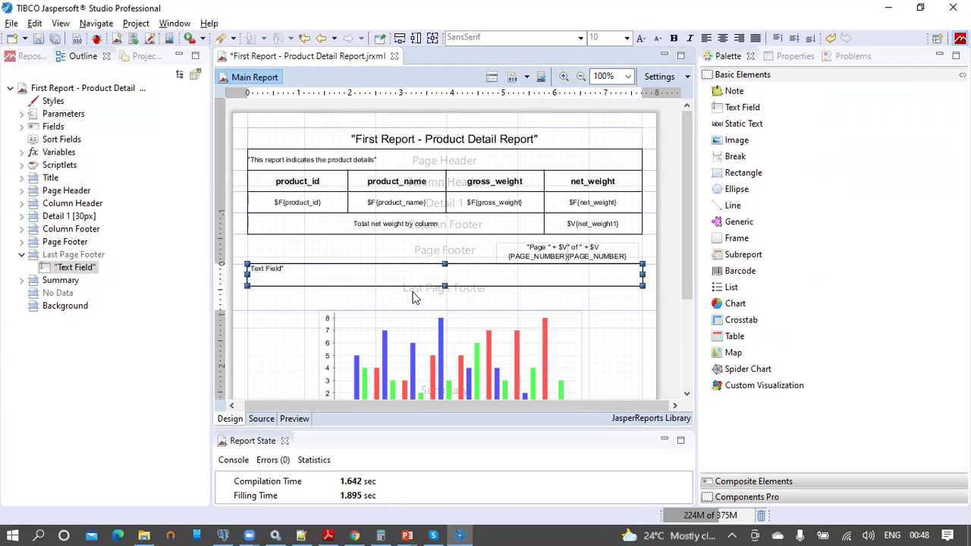
{"action": "double_click", "coordinate": [370, 273]}
Step: Change the last-page footer field's expression to 'This is last page footer text'
{"action": "key", "text": "BackSpace"}
{"action": "type", "text": "\"This is last page footer b"}
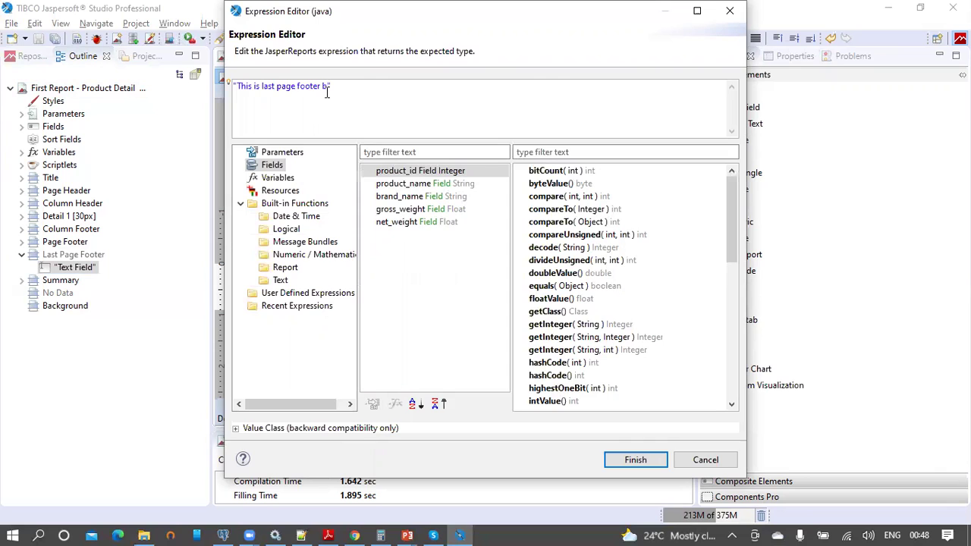
{"action": "key", "text": "BackSpace"}
{"action": "type", "text": "text"}
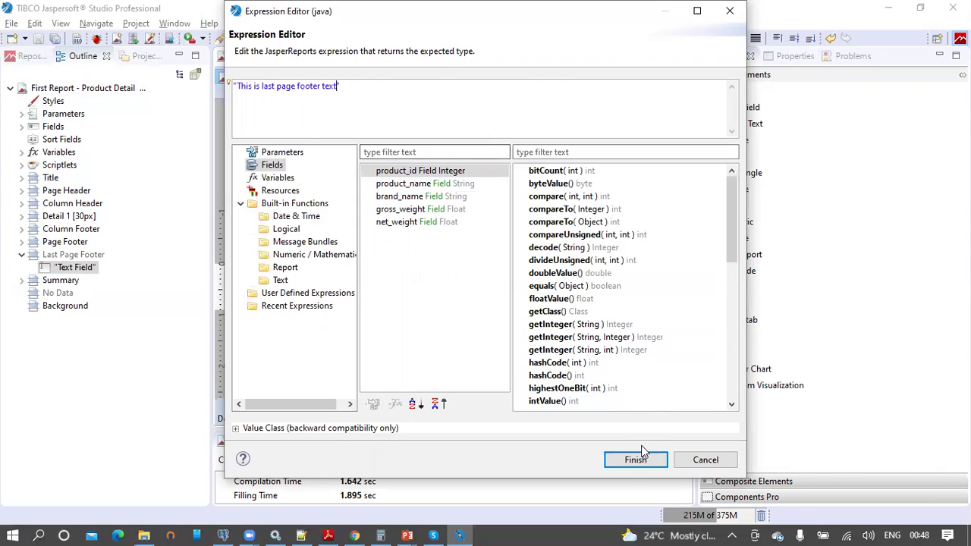
{"action": "left_click", "coordinate": [636, 459]}
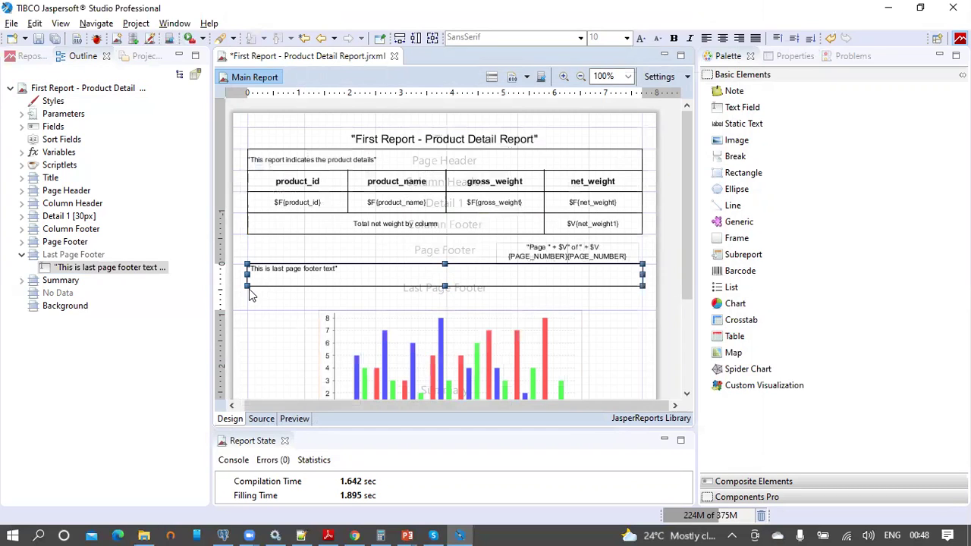
Step: Shrink the Last Page Footer band to fit the text field and save the report
{"action": "left_click_drag", "start_coordinate": [245, 308], "coordinate": [245, 283]}
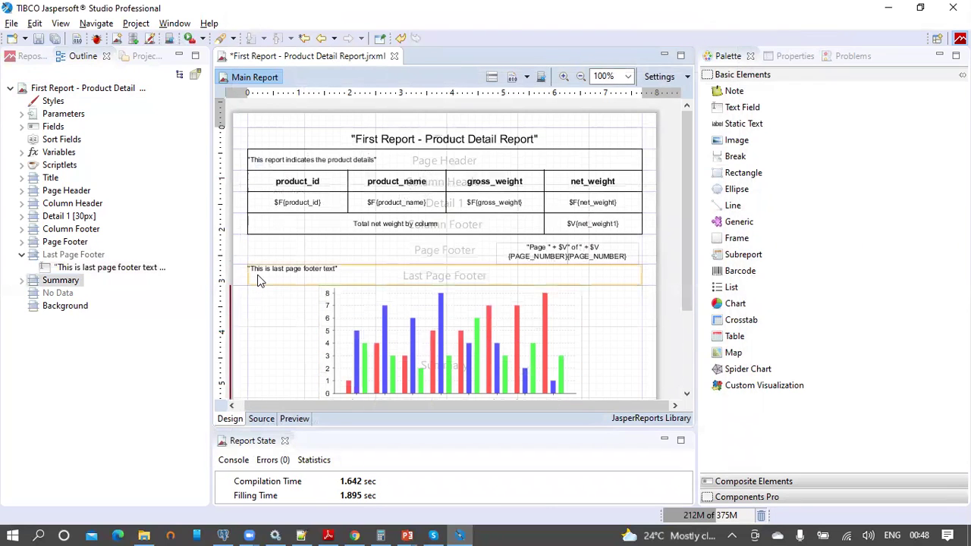
{"action": "left_click", "coordinate": [258, 280]}
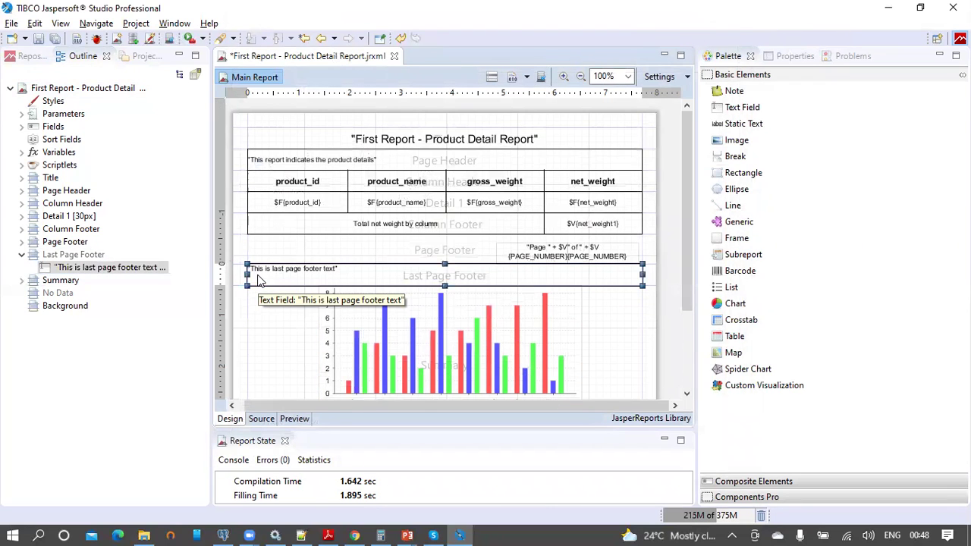
{"action": "left_click", "coordinate": [38, 38]}
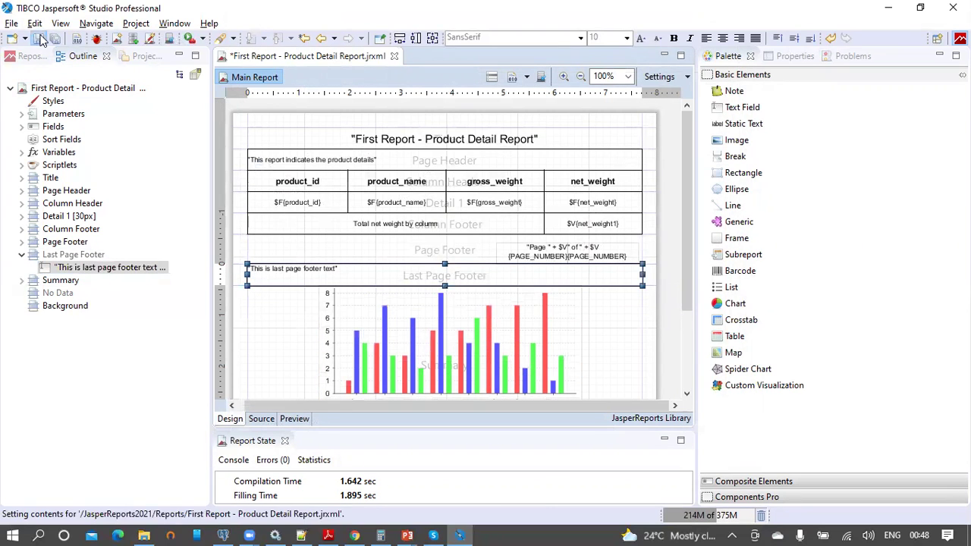
{"action": "left_click", "coordinate": [301, 421]}
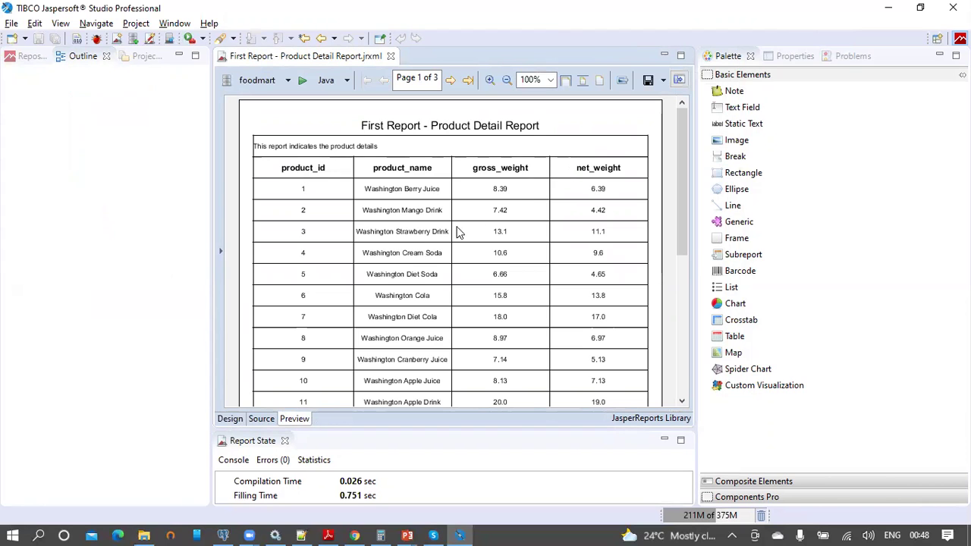
{"action": "scroll", "coordinate": [451, 234], "scroll_direction": "down", "scroll_amount": 6}
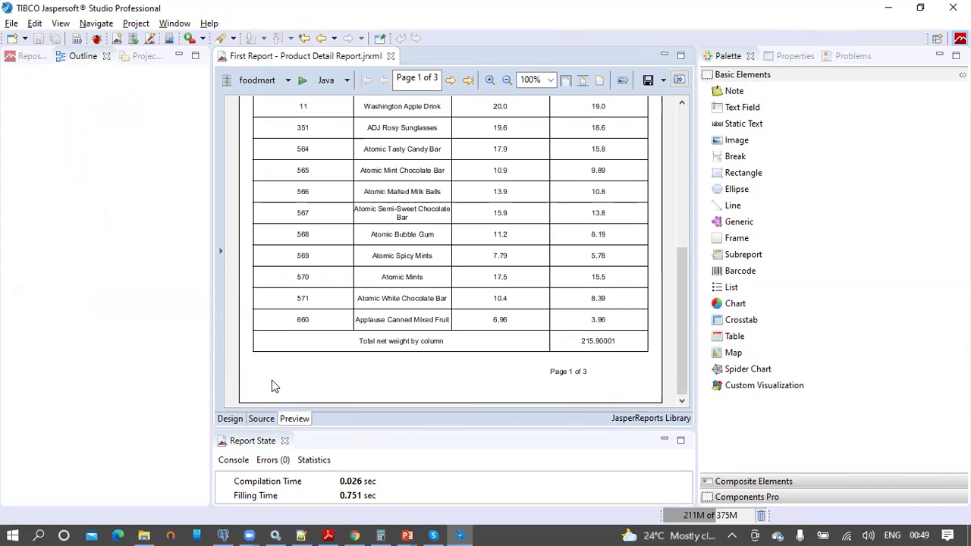
{"action": "left_click", "coordinate": [468, 80]}
{"action": "scroll", "coordinate": [505, 228], "scroll_direction": "down", "scroll_amount": 3}
{"action": "scroll", "coordinate": [507, 227], "scroll_direction": "up", "scroll_amount": 3}
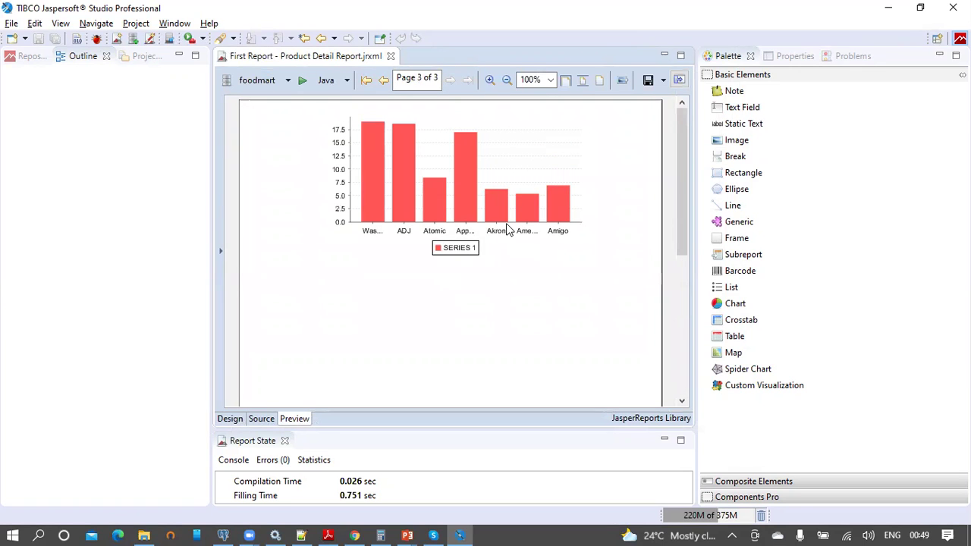
{"action": "left_click", "coordinate": [384, 80]}
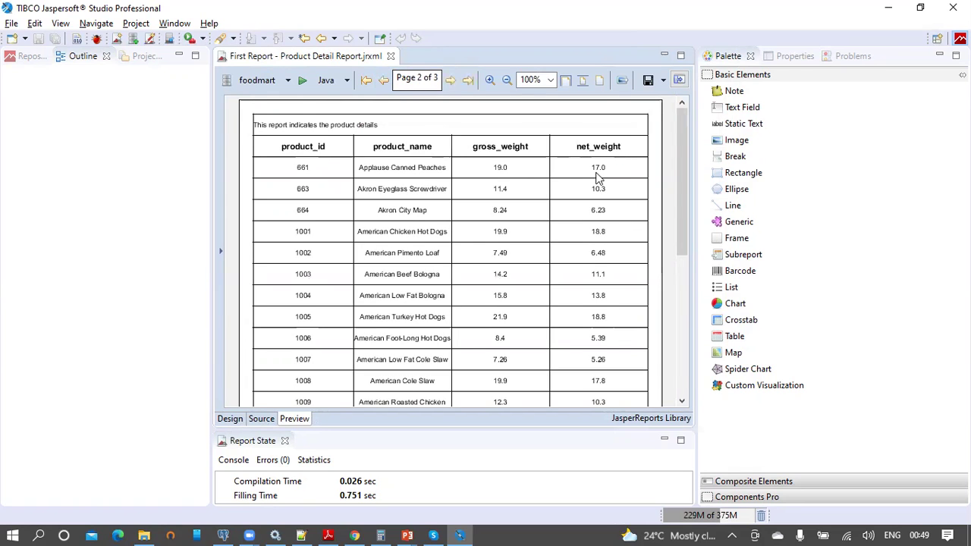
{"action": "scroll", "coordinate": [596, 177], "scroll_direction": "down", "scroll_amount": 5}
{"action": "left_click", "coordinate": [451, 80]}
{"action": "scroll", "coordinate": [510, 222], "scroll_direction": "down", "scroll_amount": 3}
{"action": "scroll", "coordinate": [509, 216], "scroll_direction": "up", "scroll_amount": 3}
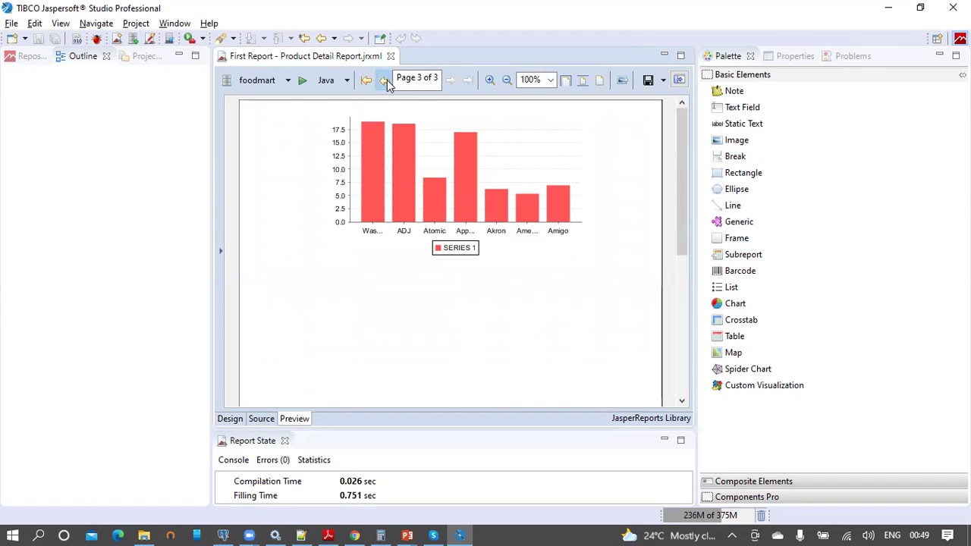
{"action": "left_click", "coordinate": [385, 81]}
{"action": "scroll", "coordinate": [516, 190], "scroll_direction": "down", "scroll_amount": 5}
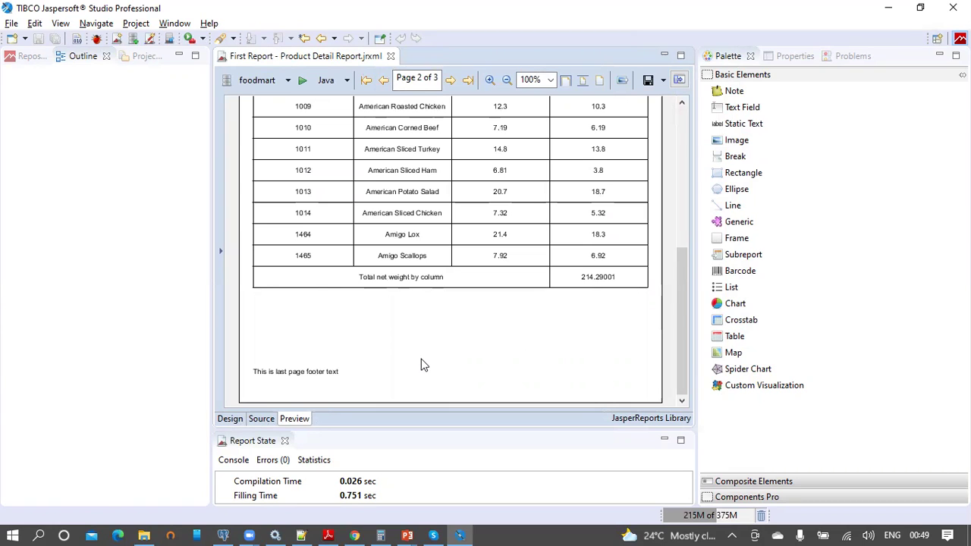
{"action": "left_click", "coordinate": [230, 419]}
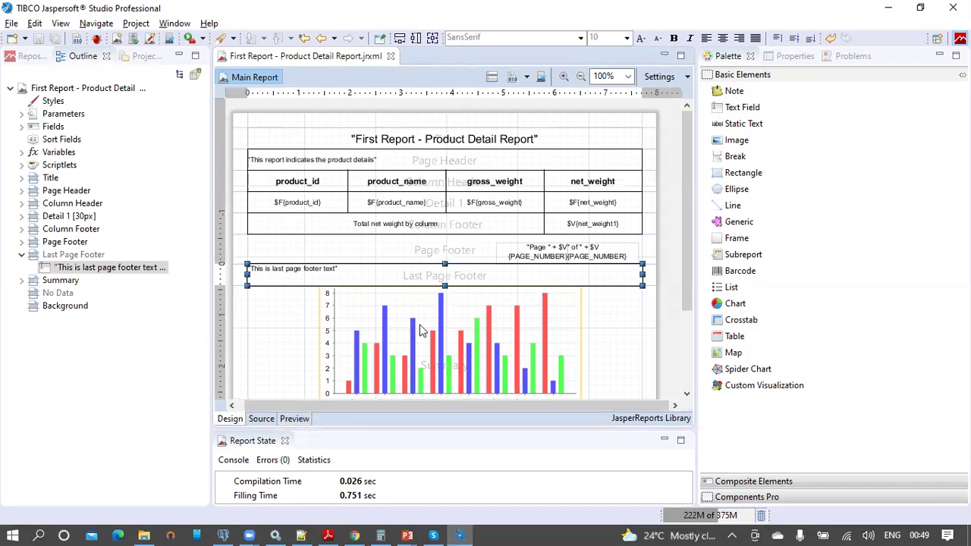
Step: Leave the finished report design and bring the running PowerPoint slide show to the front
{"action": "scroll", "coordinate": [464, 285], "scroll_direction": "down", "scroll_amount": 3}
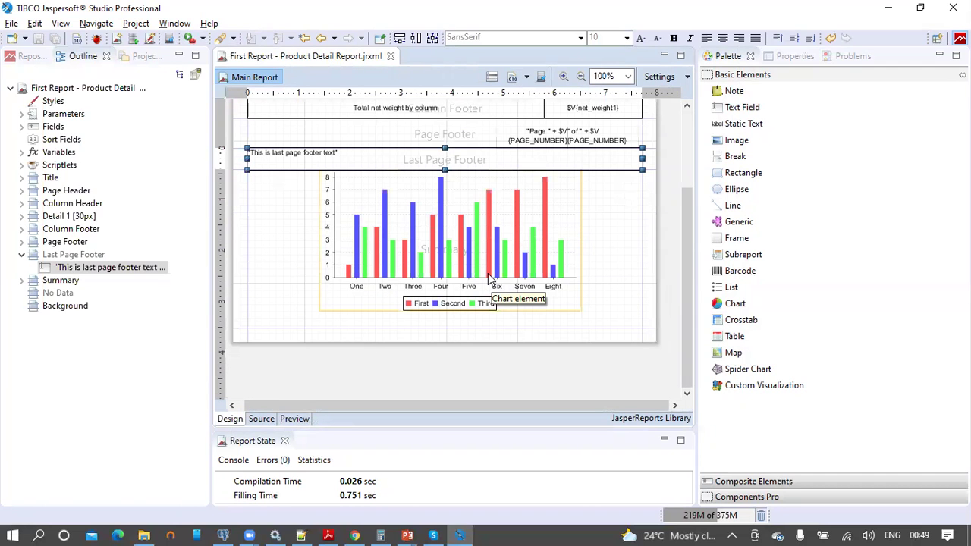
{"action": "scroll", "coordinate": [488, 273], "scroll_direction": "up", "scroll_amount": 3}
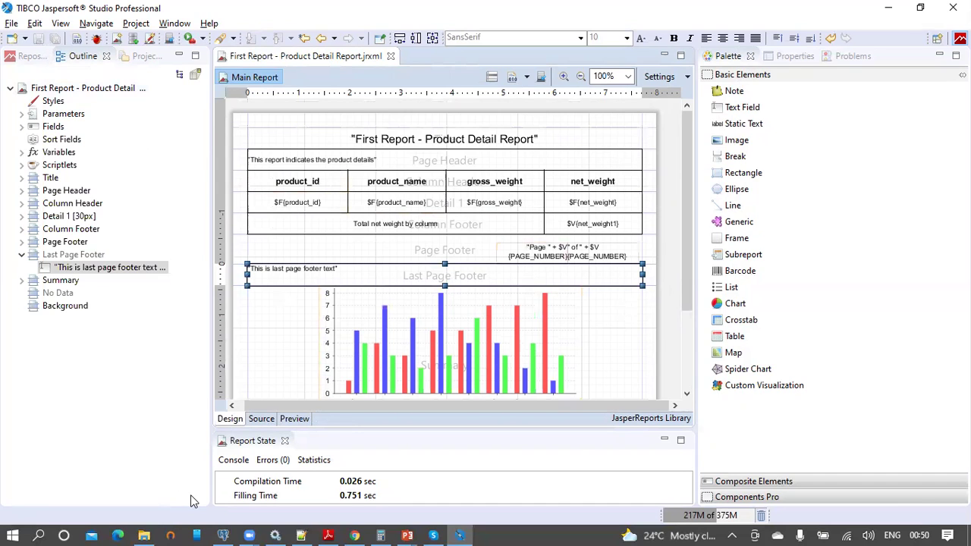
{"action": "left_click", "coordinate": [406, 534]}
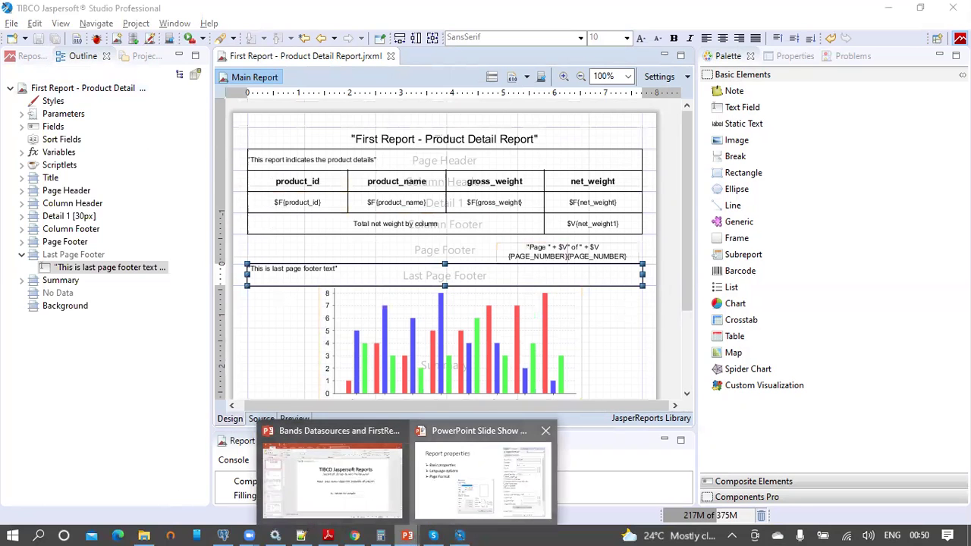
{"action": "left_click", "coordinate": [449, 484]}
Step: Advance through the QA slides, then return to the QA-Answers slide about multiple Detail bands
{"action": "key", "text": "Right"}
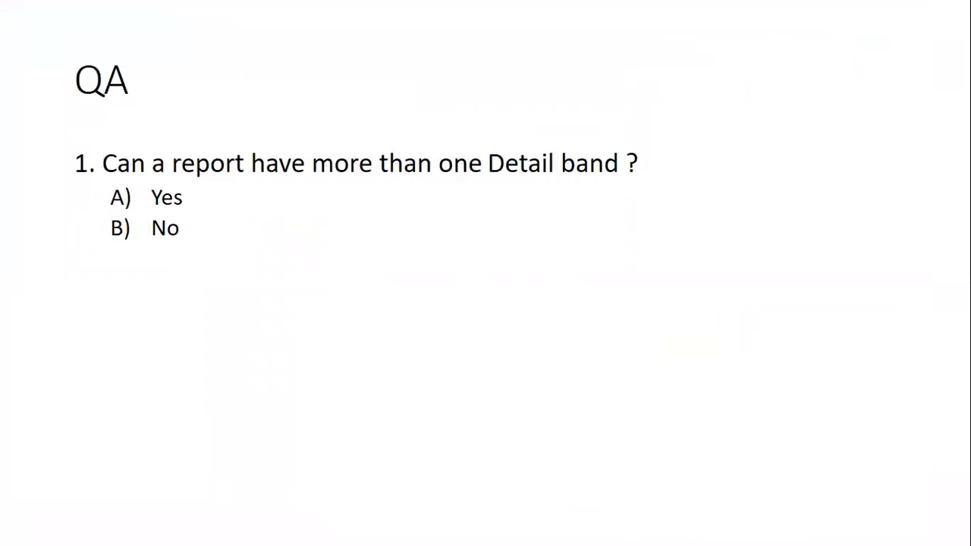
{"action": "key", "text": "Right"}
{"action": "key", "text": "Right"}
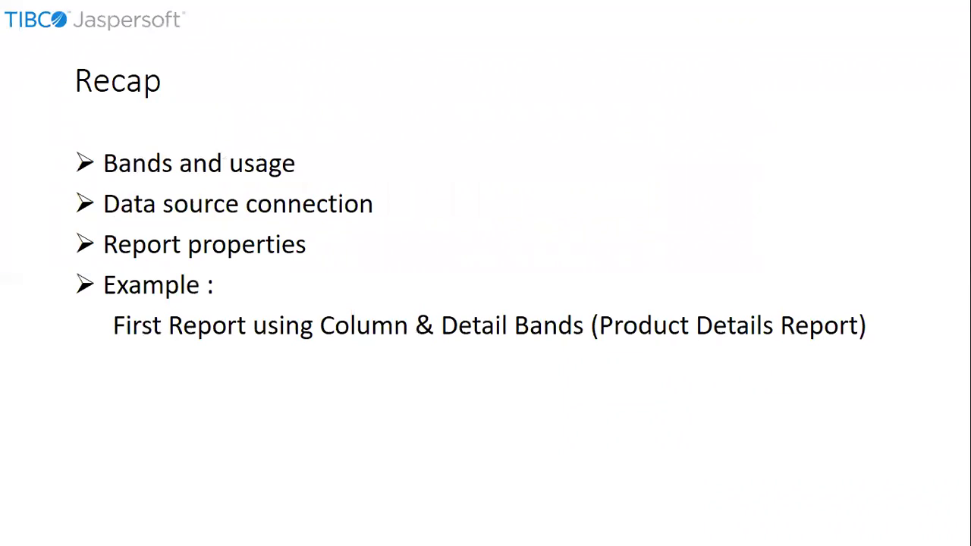
{"action": "key", "text": "Left"}
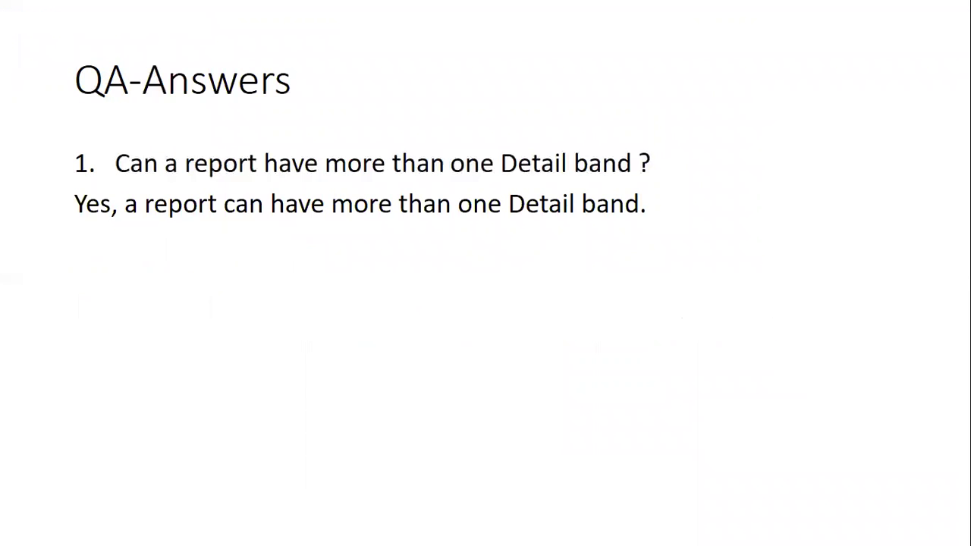